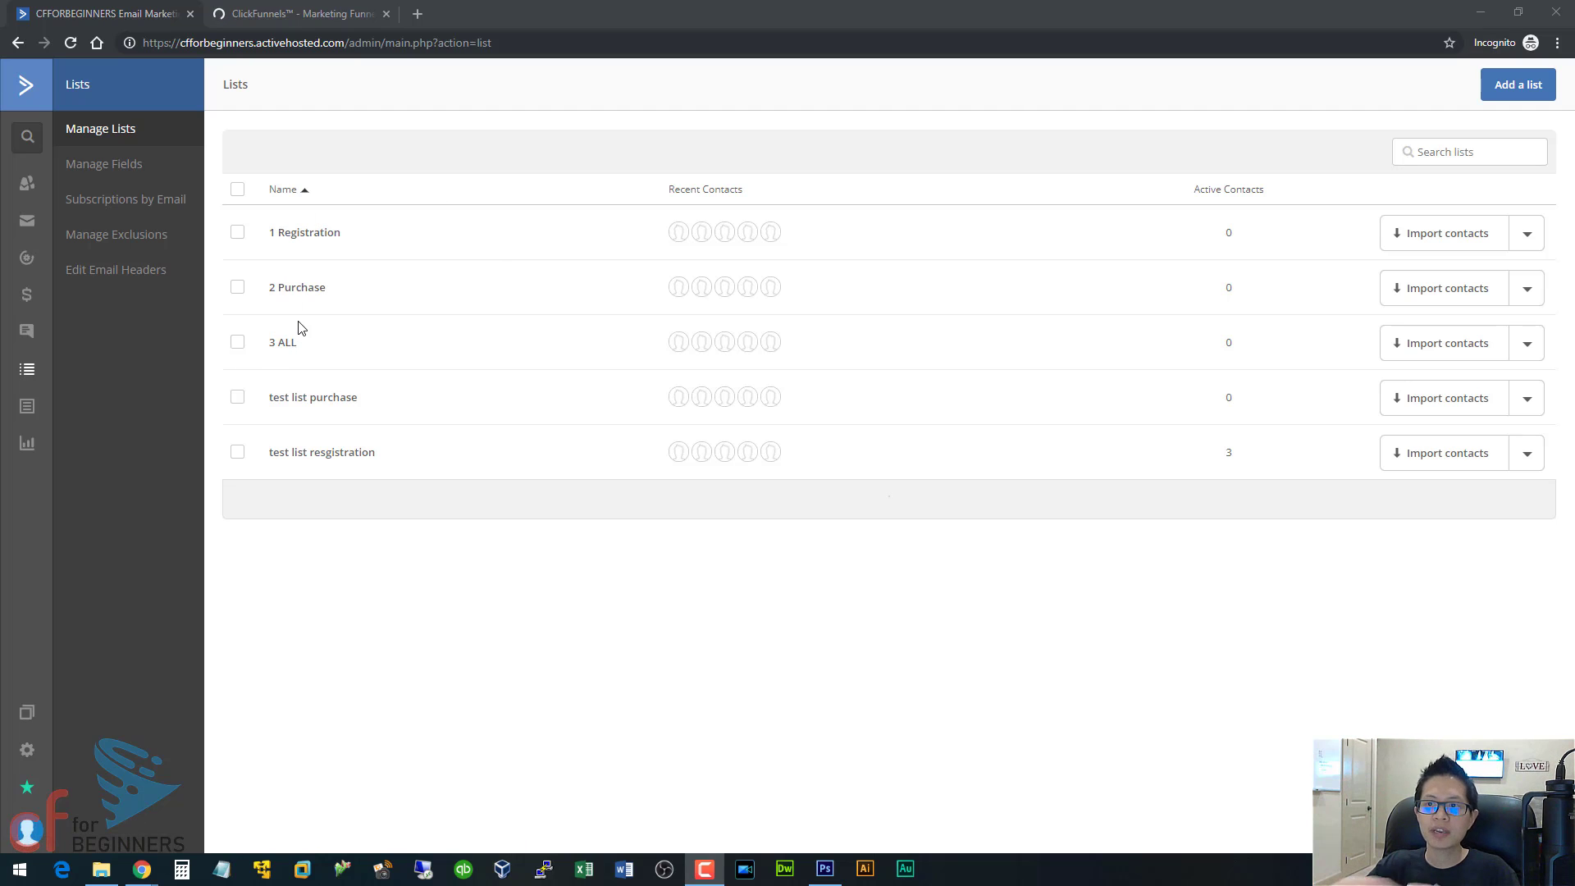
Go to the account's automations and start creating a new automation.
{"action": "left_click", "coordinate": [25, 96]}
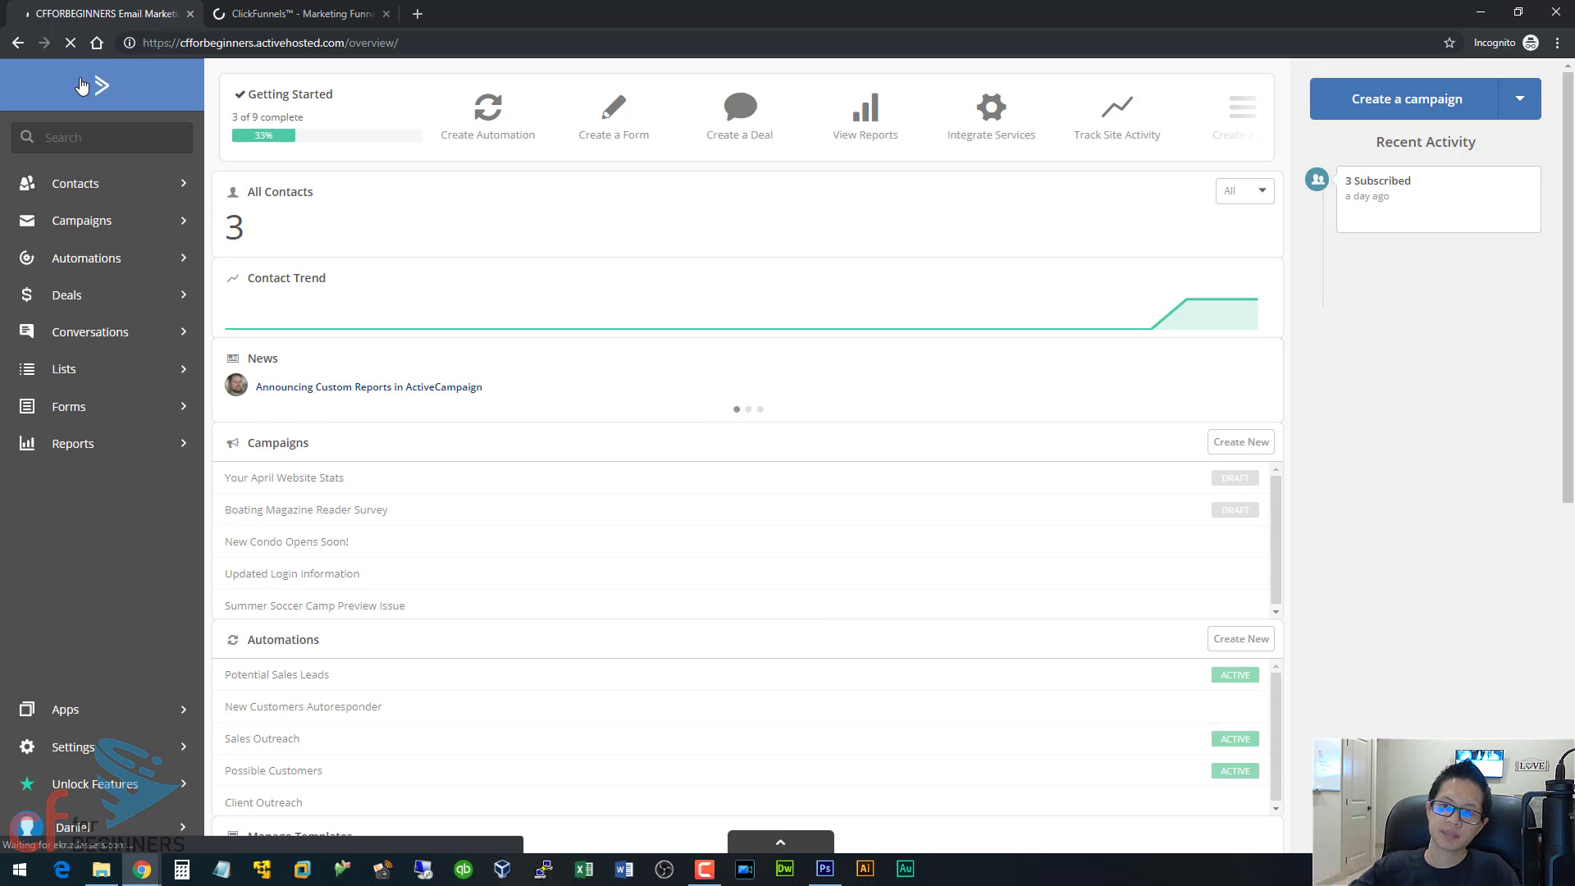
{"action": "left_click", "coordinate": [145, 258]}
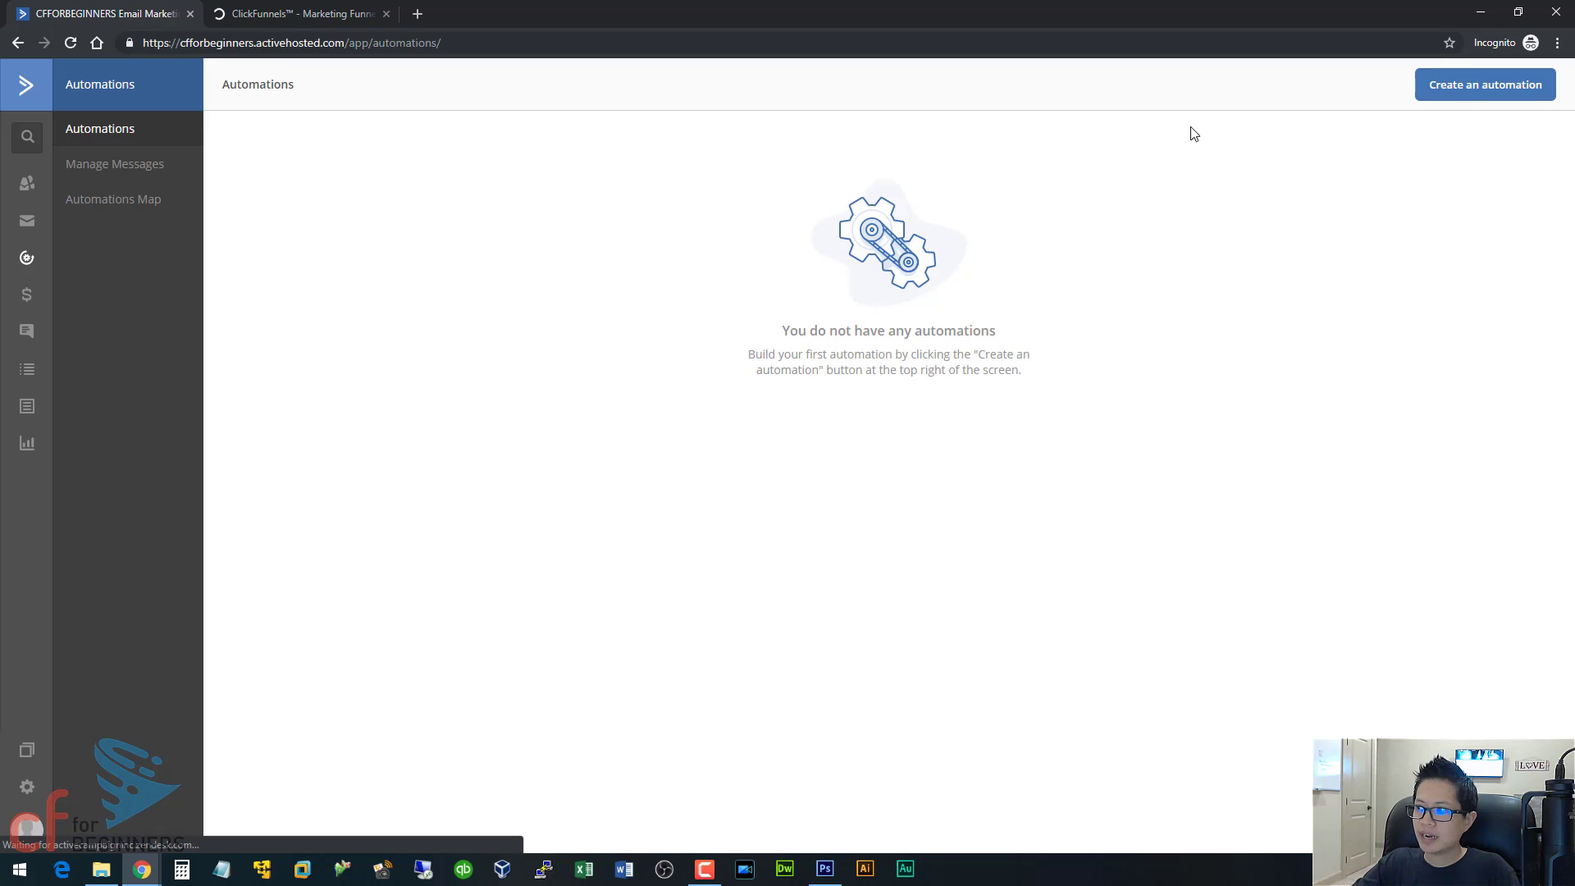
{"action": "left_click", "coordinate": [1460, 86]}
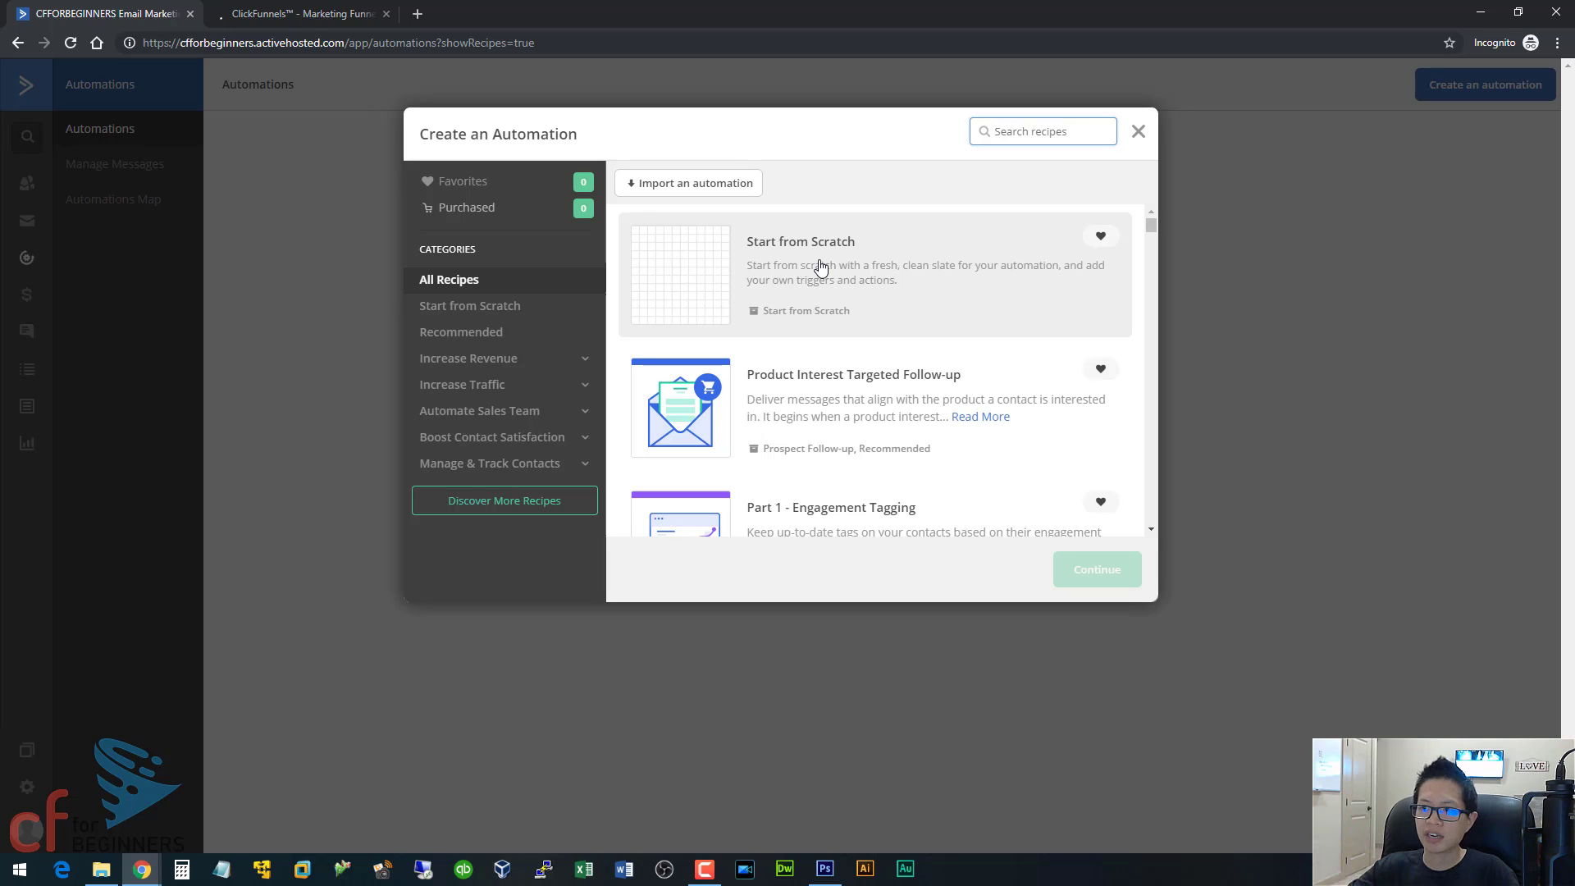
Browse the available automation recipes to see which ready-made workflows are offered.
{"action": "scroll", "coordinate": [767, 386], "scroll_direction": "down", "scroll_amount": 1}
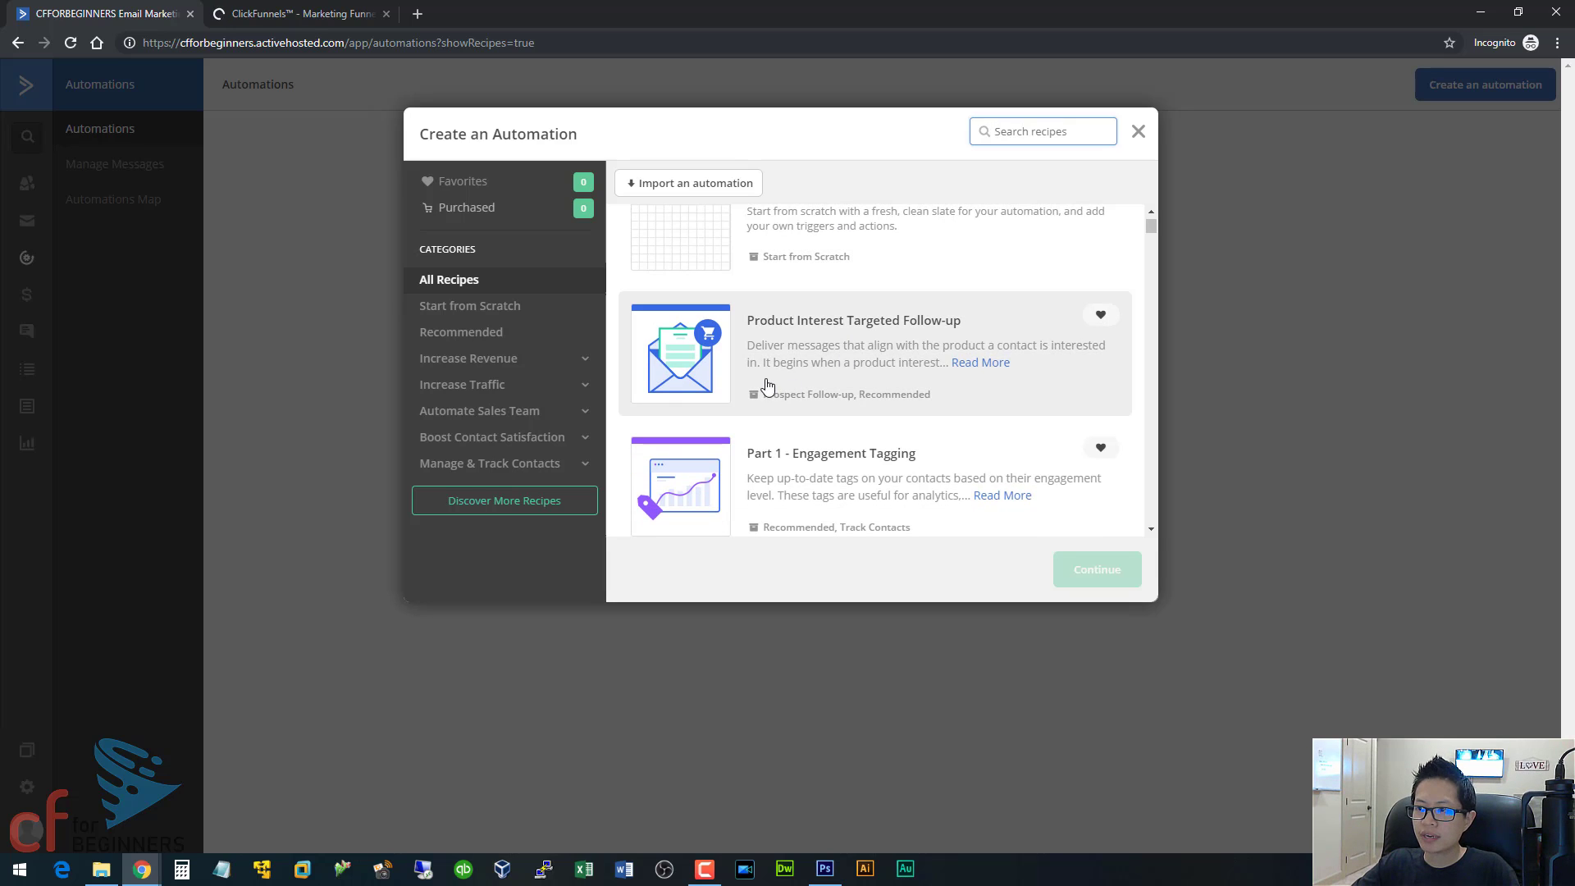
{"action": "scroll", "coordinate": [804, 390], "scroll_direction": "down", "scroll_amount": 3}
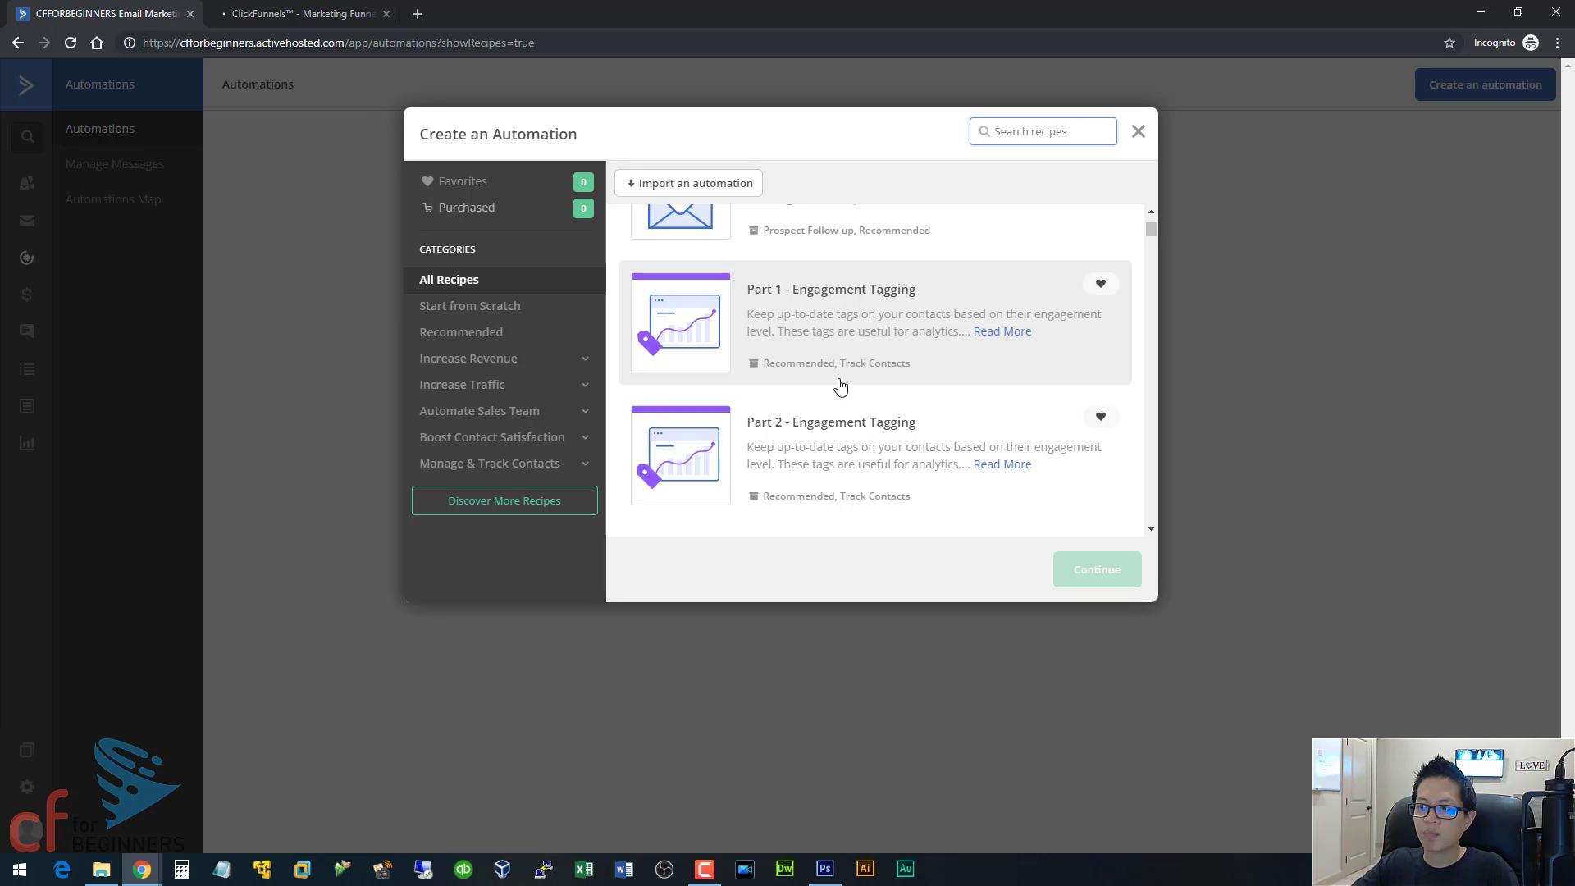
{"action": "scroll", "coordinate": [841, 386], "scroll_direction": "down", "scroll_amount": 4}
{"action": "scroll", "coordinate": [854, 352], "scroll_direction": "down", "scroll_amount": 2}
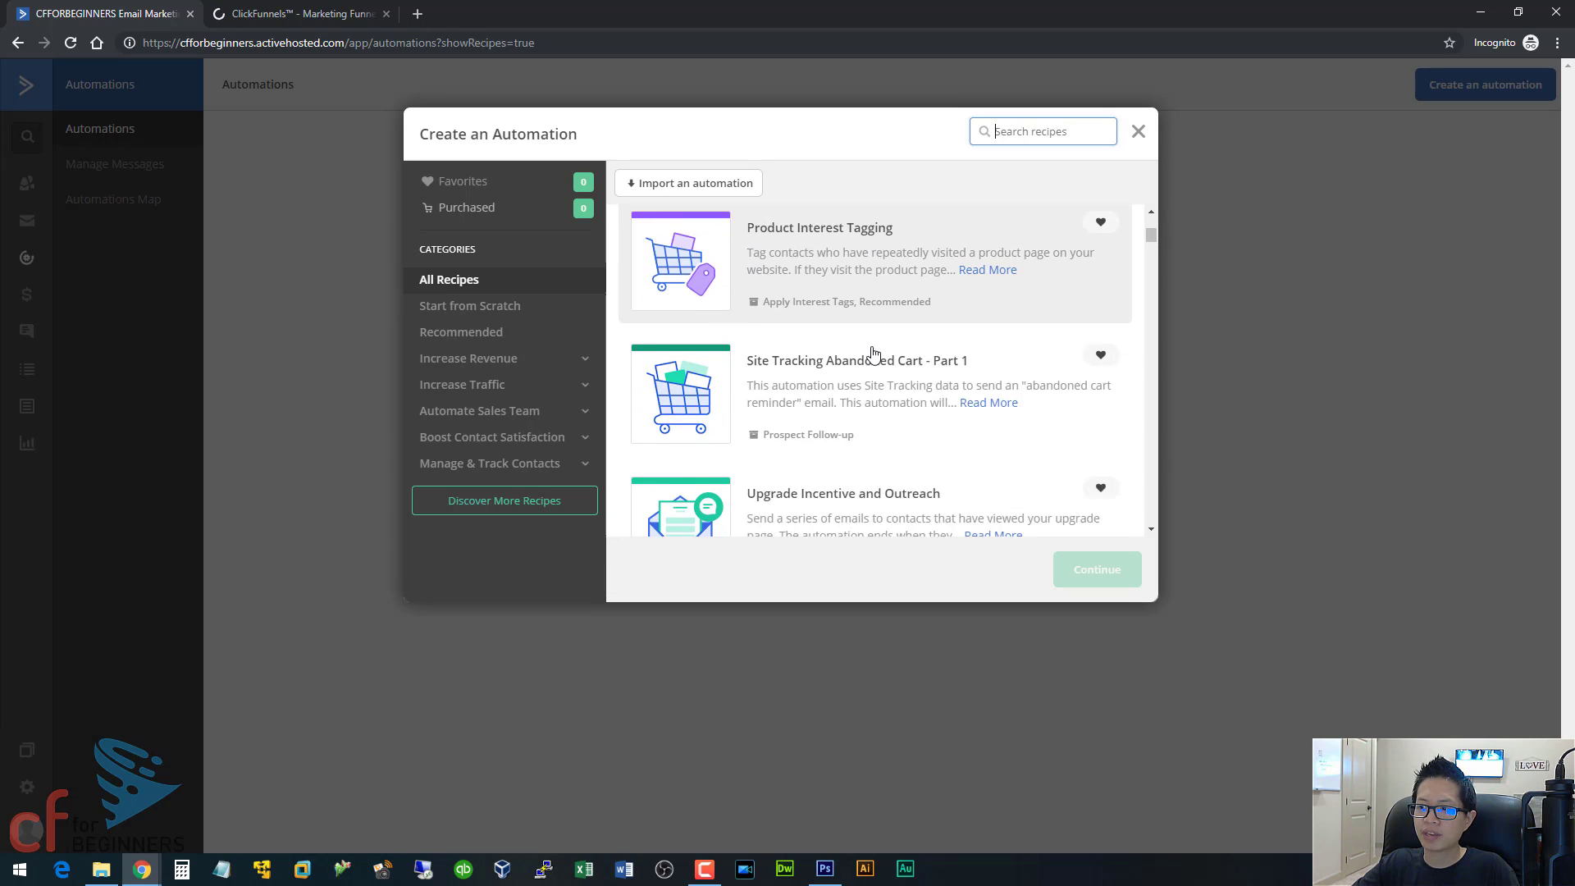
{"action": "scroll", "coordinate": [872, 353], "scroll_direction": "down", "scroll_amount": 6}
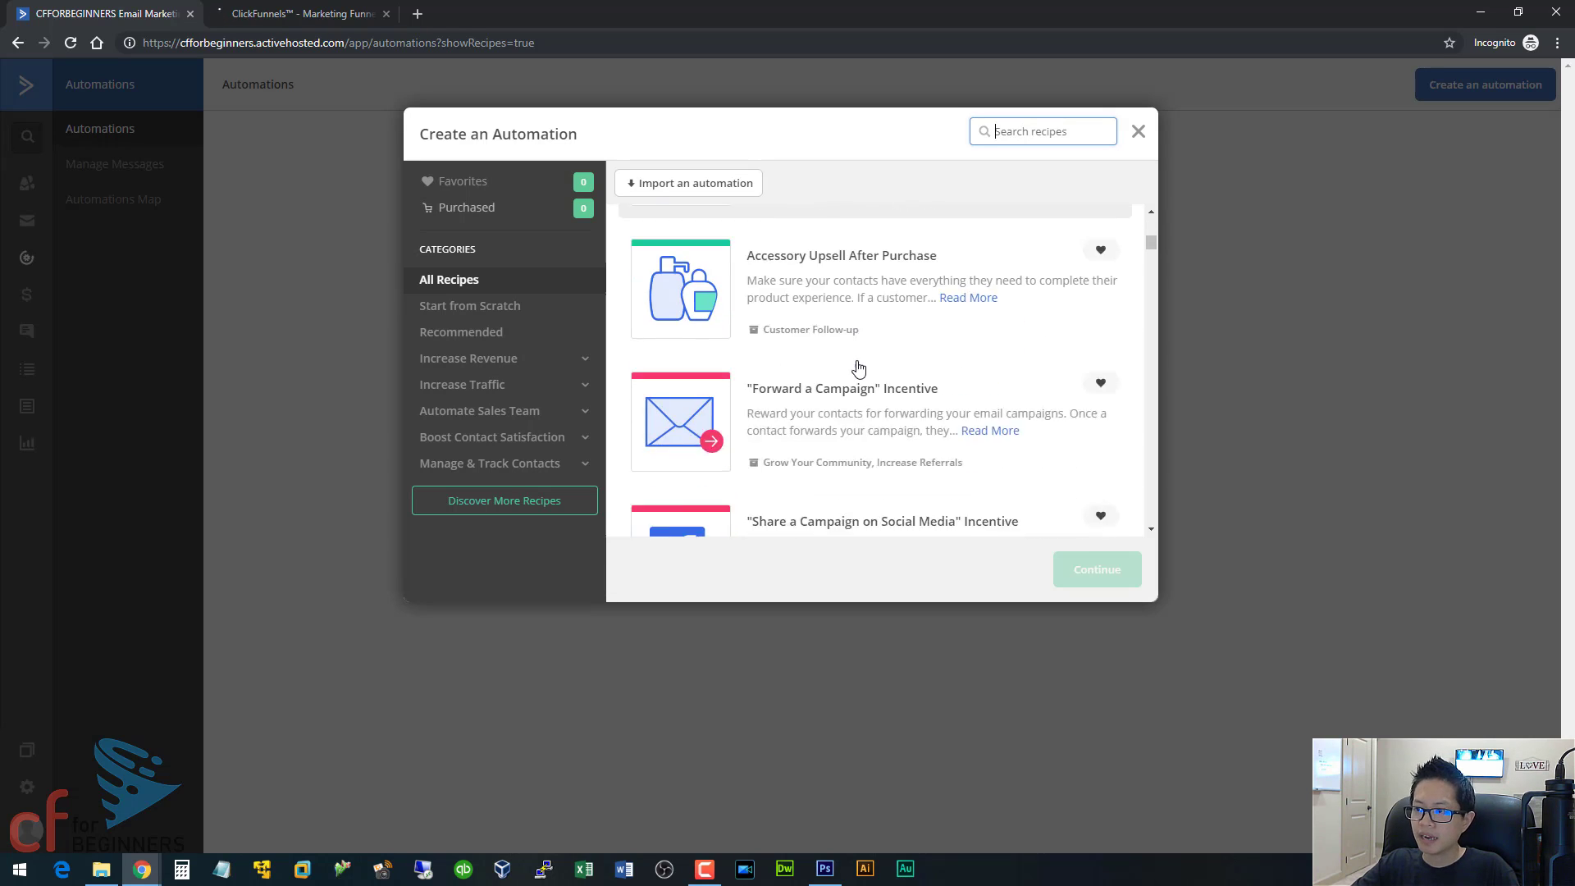
{"action": "scroll", "coordinate": [858, 367], "scroll_direction": "down", "scroll_amount": 10}
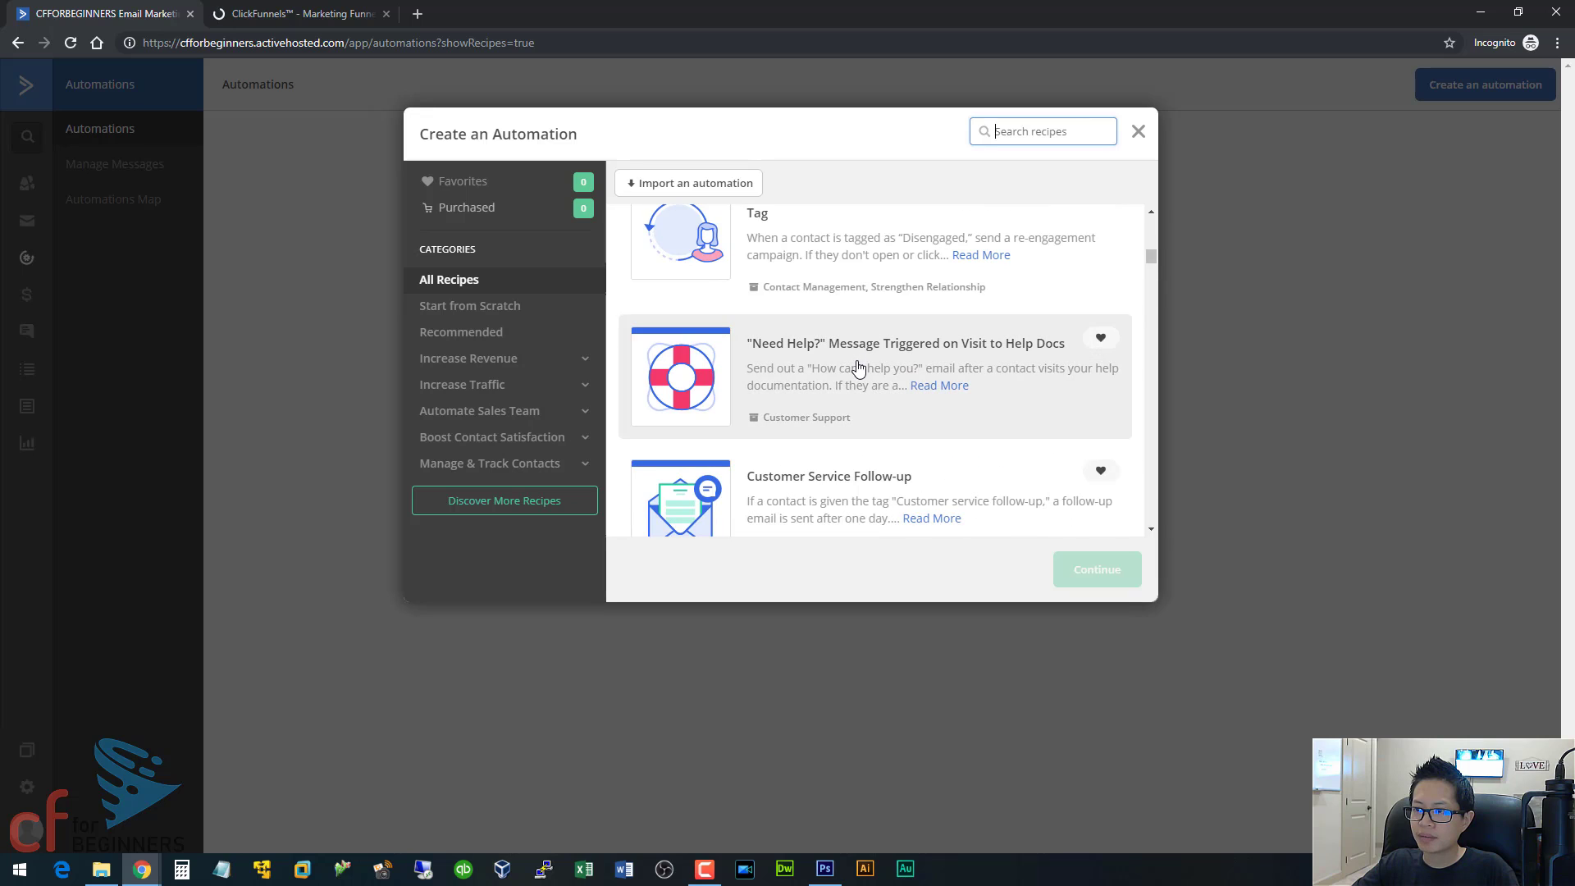
{"action": "scroll", "coordinate": [859, 367], "scroll_direction": "down", "scroll_amount": 5}
{"action": "scroll", "coordinate": [858, 368], "scroll_direction": "up", "scroll_amount": 3}
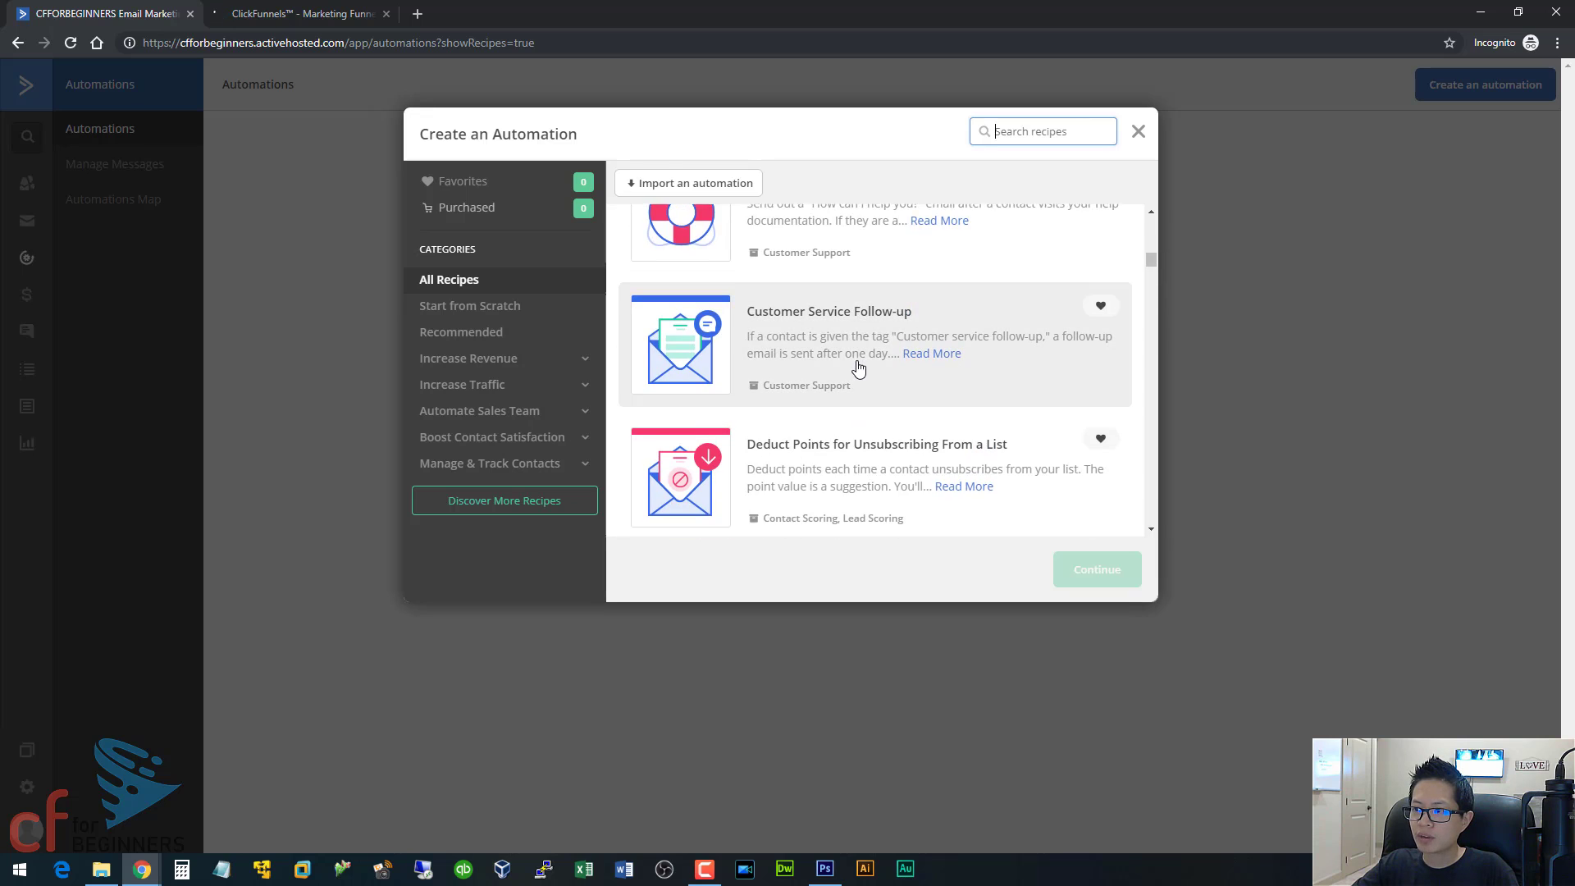
{"action": "scroll", "coordinate": [859, 367], "scroll_direction": "down", "scroll_amount": 6}
{"action": "scroll", "coordinate": [858, 366], "scroll_direction": "up", "scroll_amount": 9}
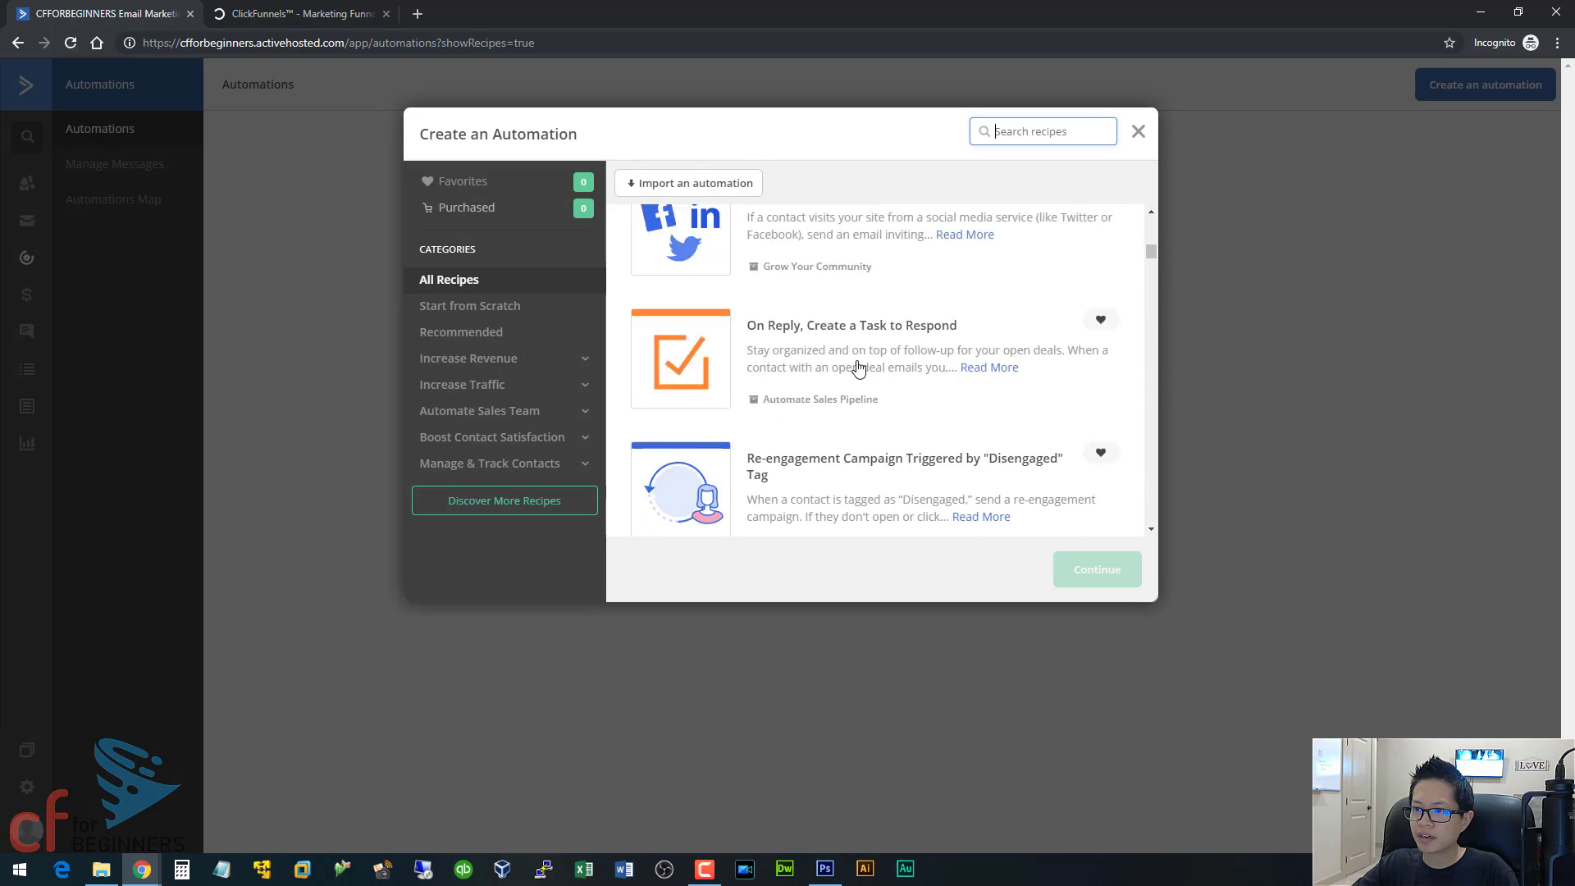
{"action": "scroll", "coordinate": [858, 366], "scroll_direction": "up", "scroll_amount": 8}
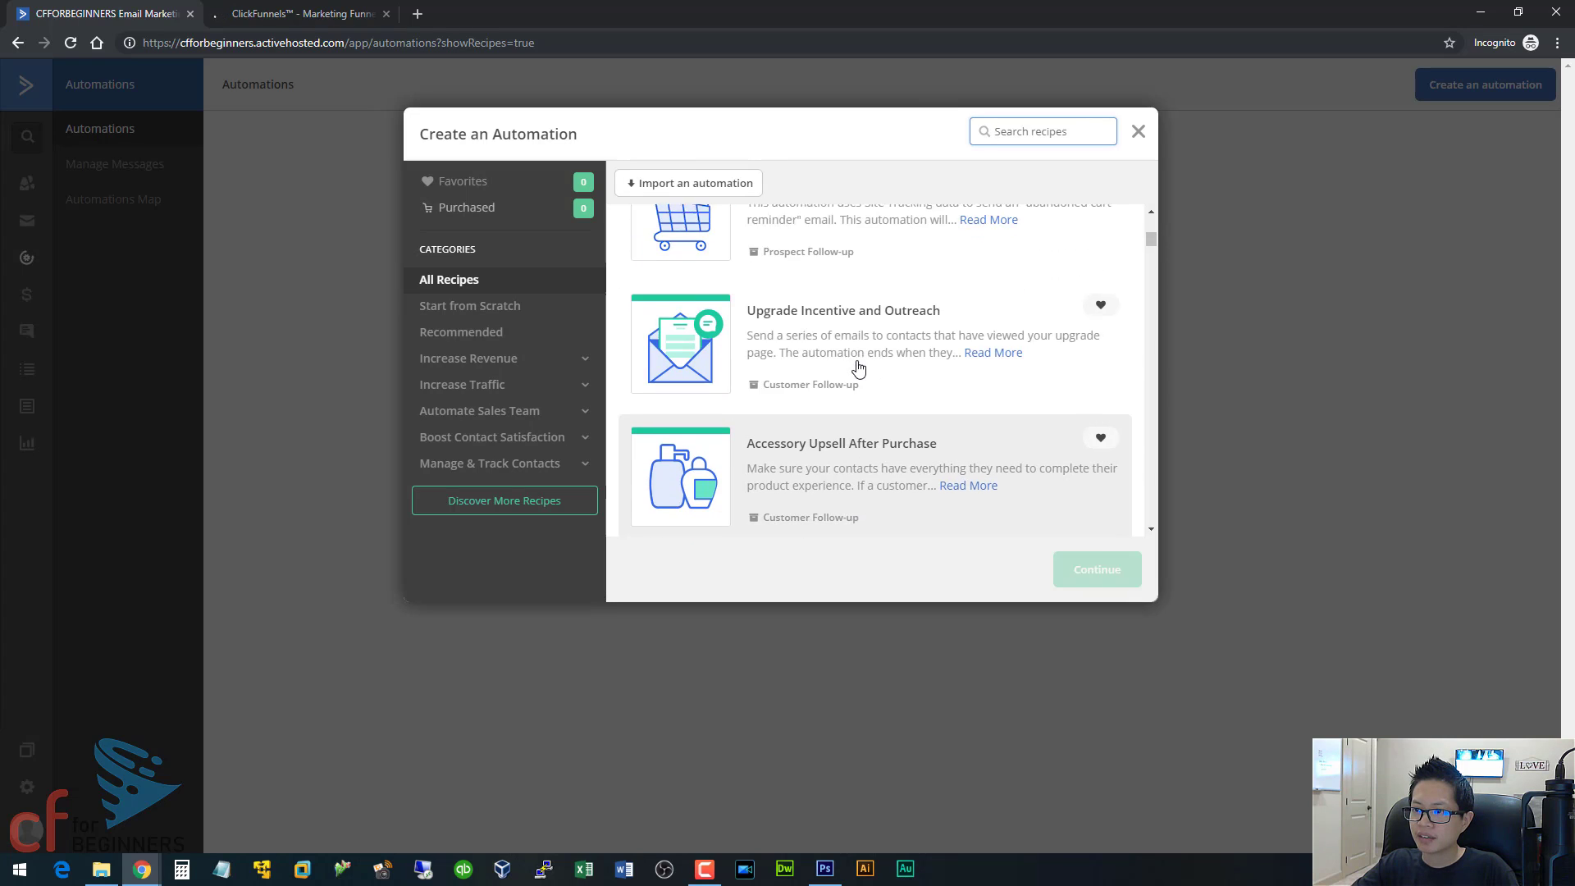
{"action": "scroll", "coordinate": [858, 366], "scroll_direction": "up", "scroll_amount": 7}
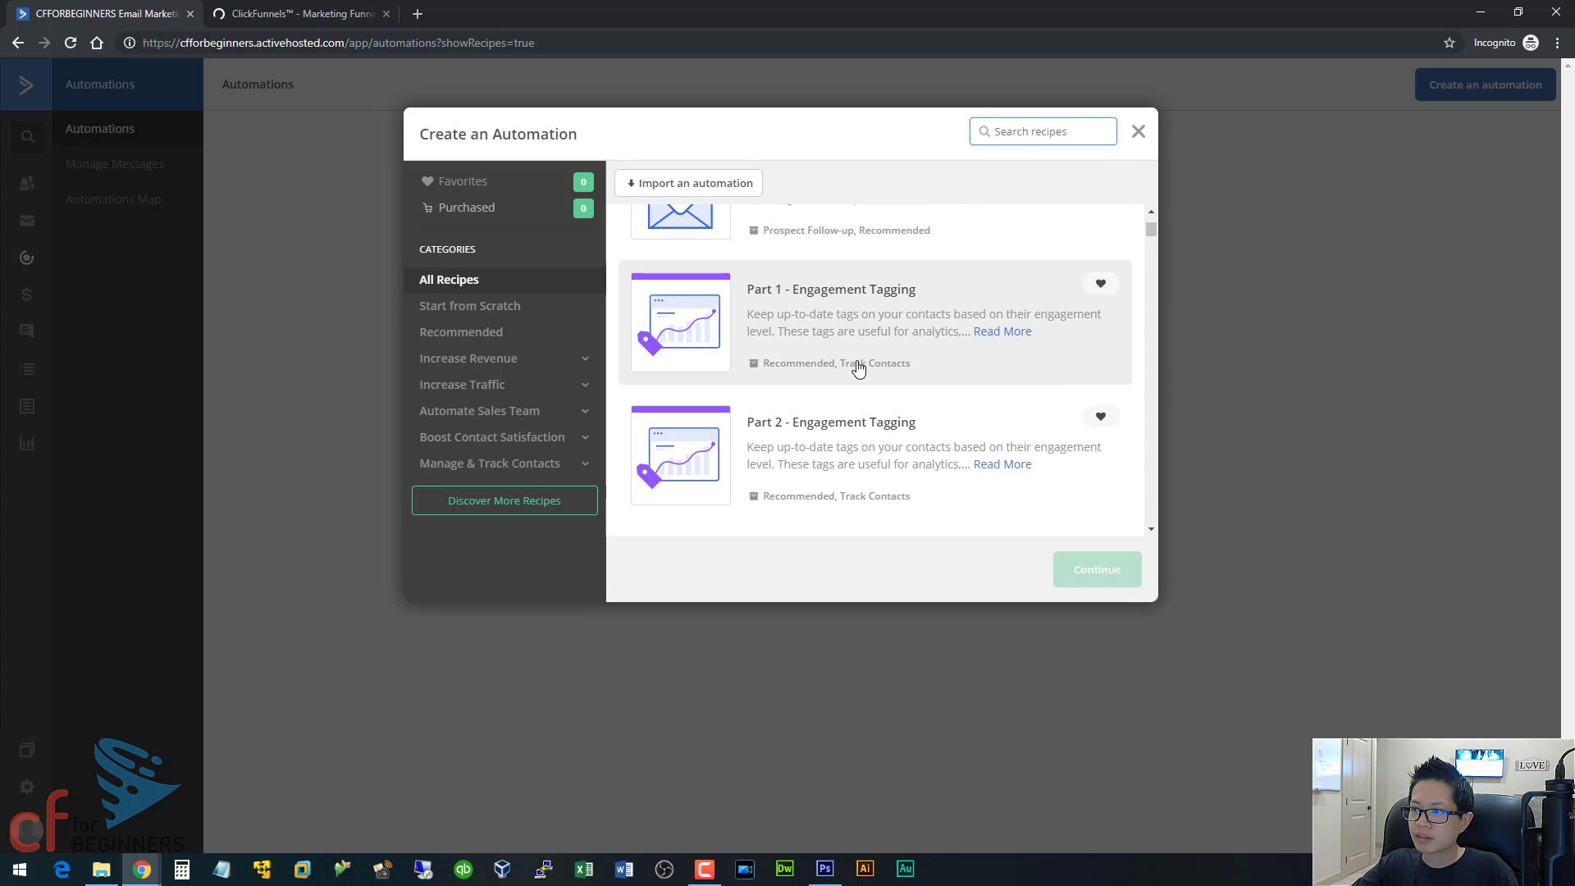
{"action": "scroll", "coordinate": [858, 245], "scroll_direction": "up", "scroll_amount": 1}
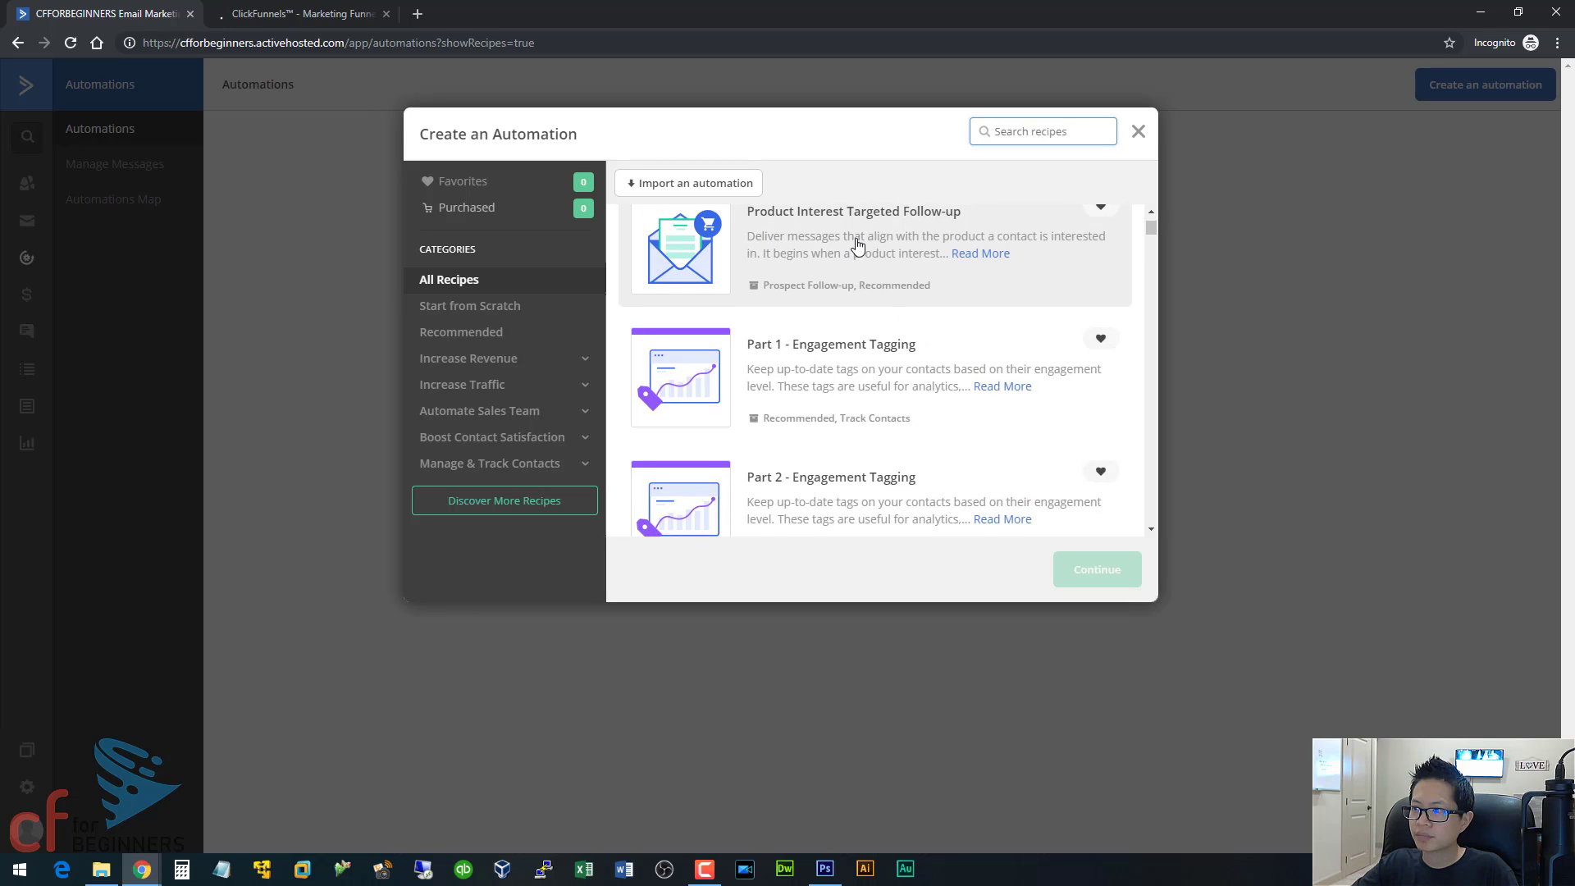
{"action": "scroll", "coordinate": [859, 244], "scroll_direction": "up", "scroll_amount": 1}
Search the recipes for "welcom" and create an automation from the Welcome Series recipe.
{"action": "left_click", "coordinate": [1020, 133]}
{"action": "type", "text": "welcom"}
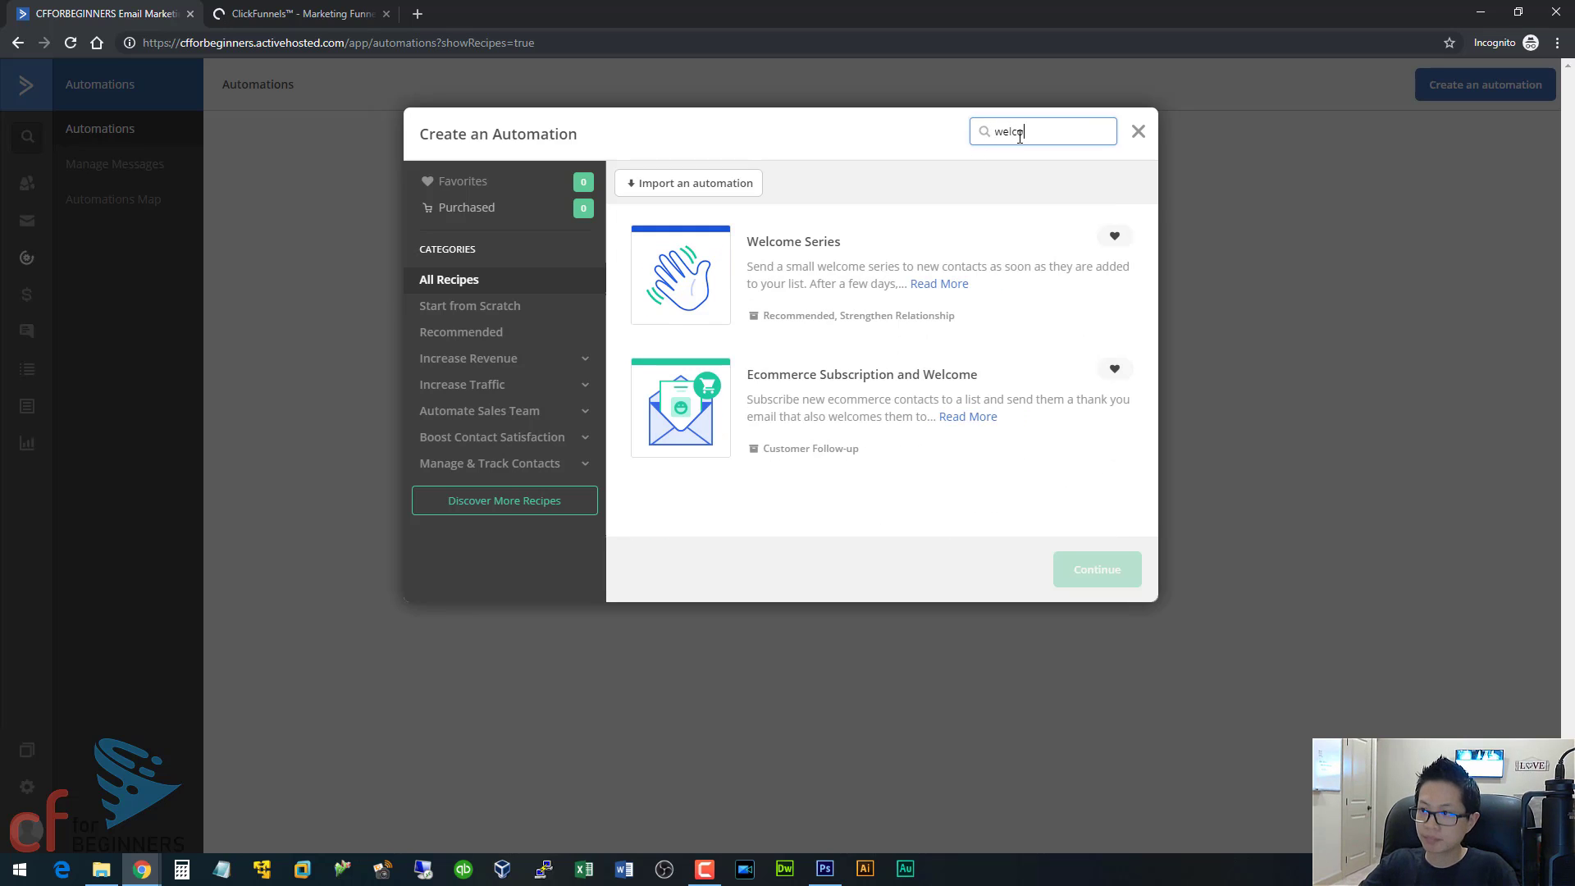
{"action": "left_click", "coordinate": [923, 262]}
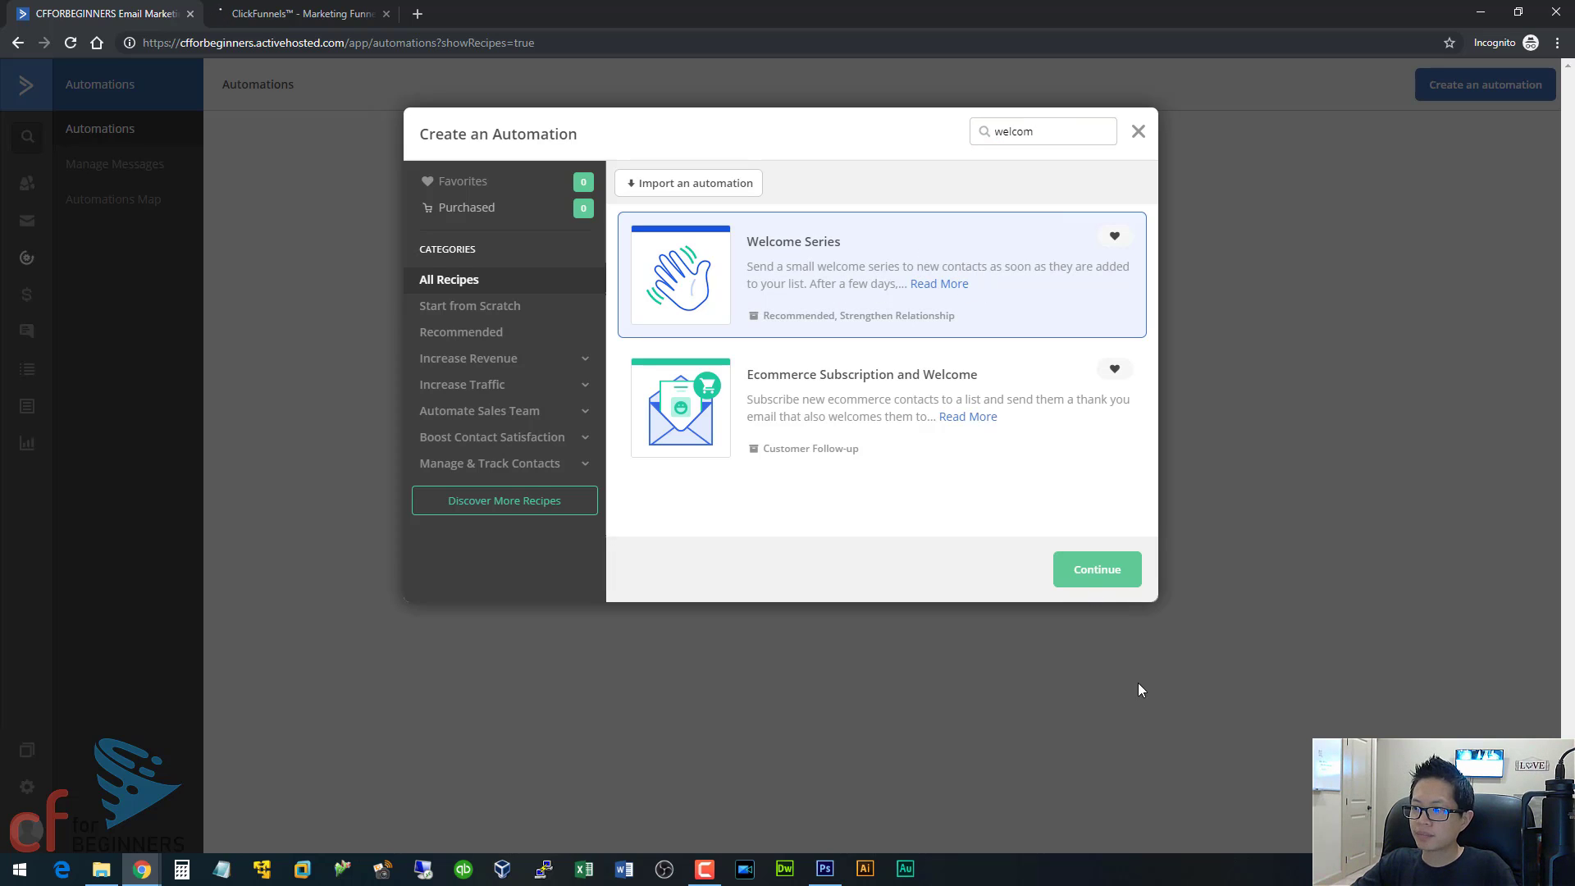
{"action": "left_click", "coordinate": [1079, 566]}
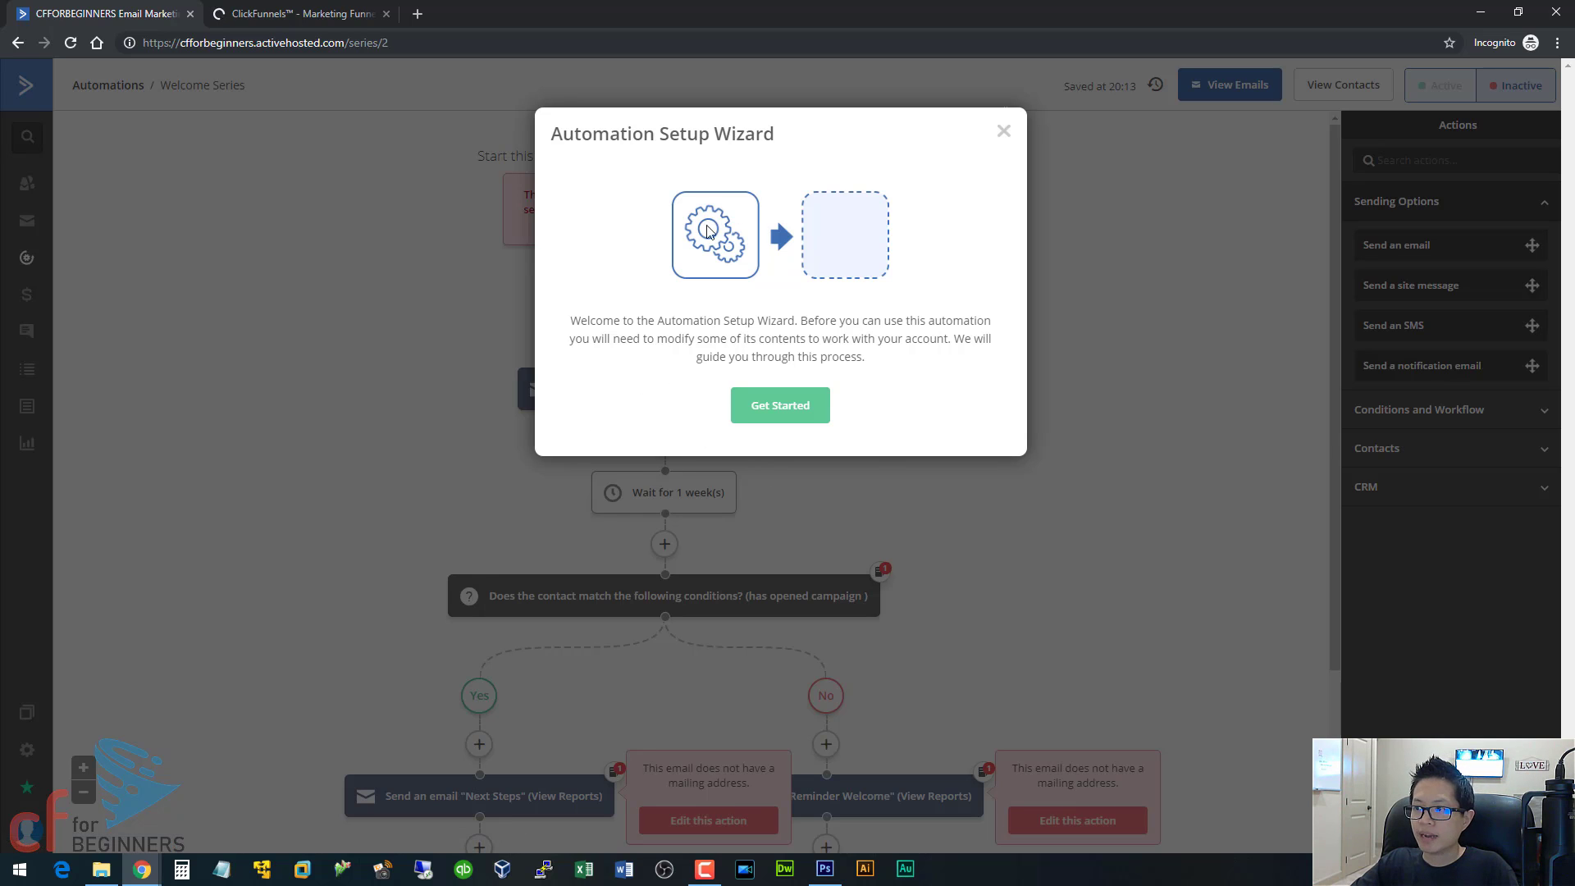
Start the automation setup wizard and set the subscription trigger's list to 1 Registration.
{"action": "left_click", "coordinate": [776, 407]}
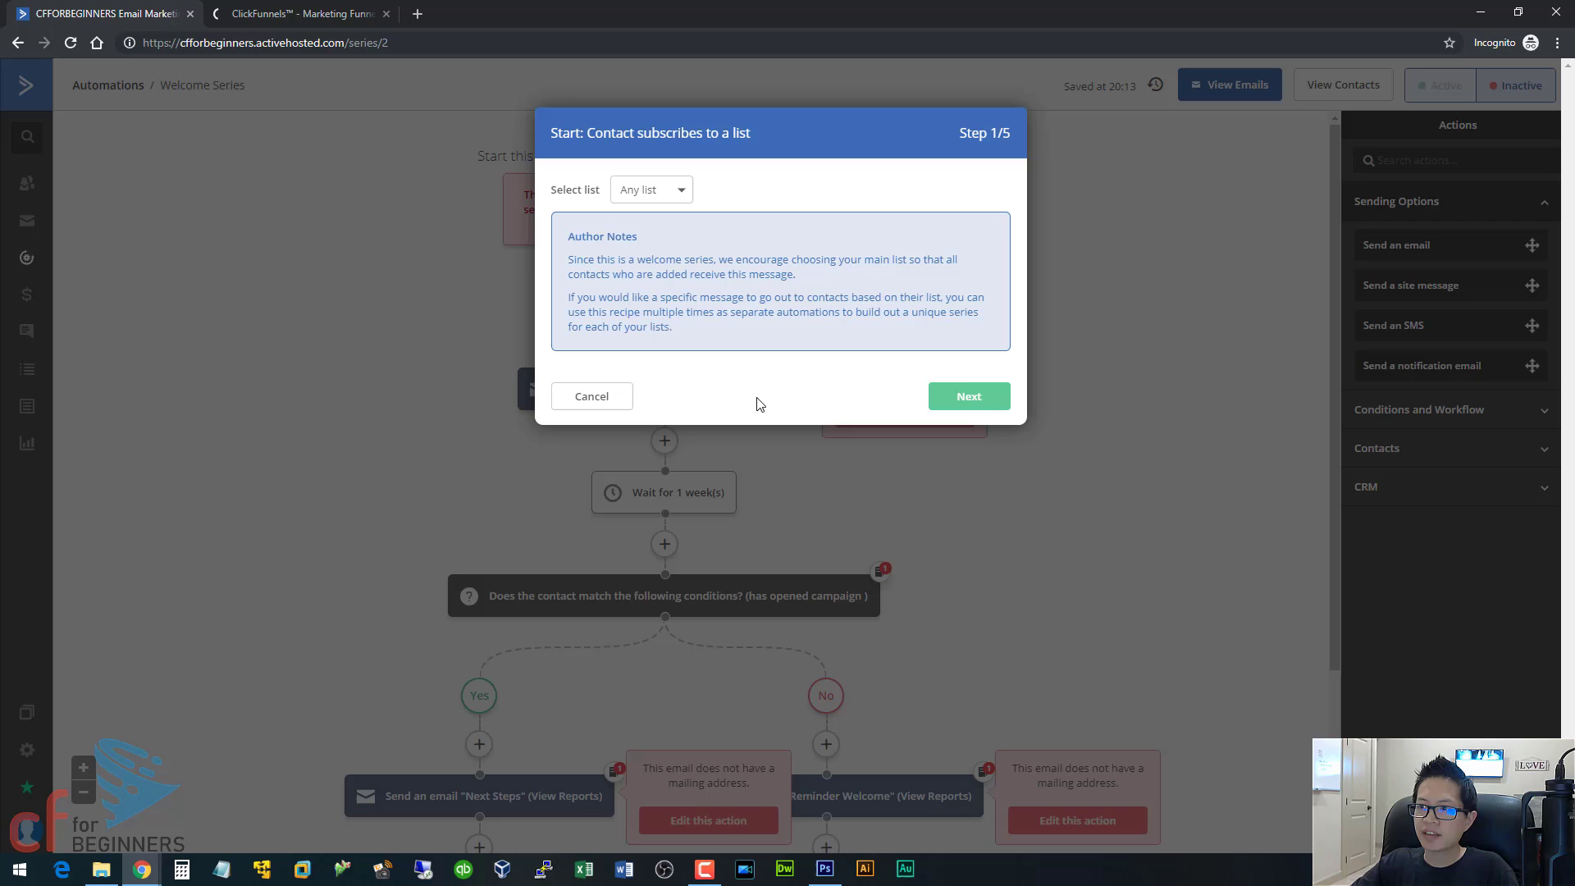
{"action": "left_click", "coordinate": [655, 197]}
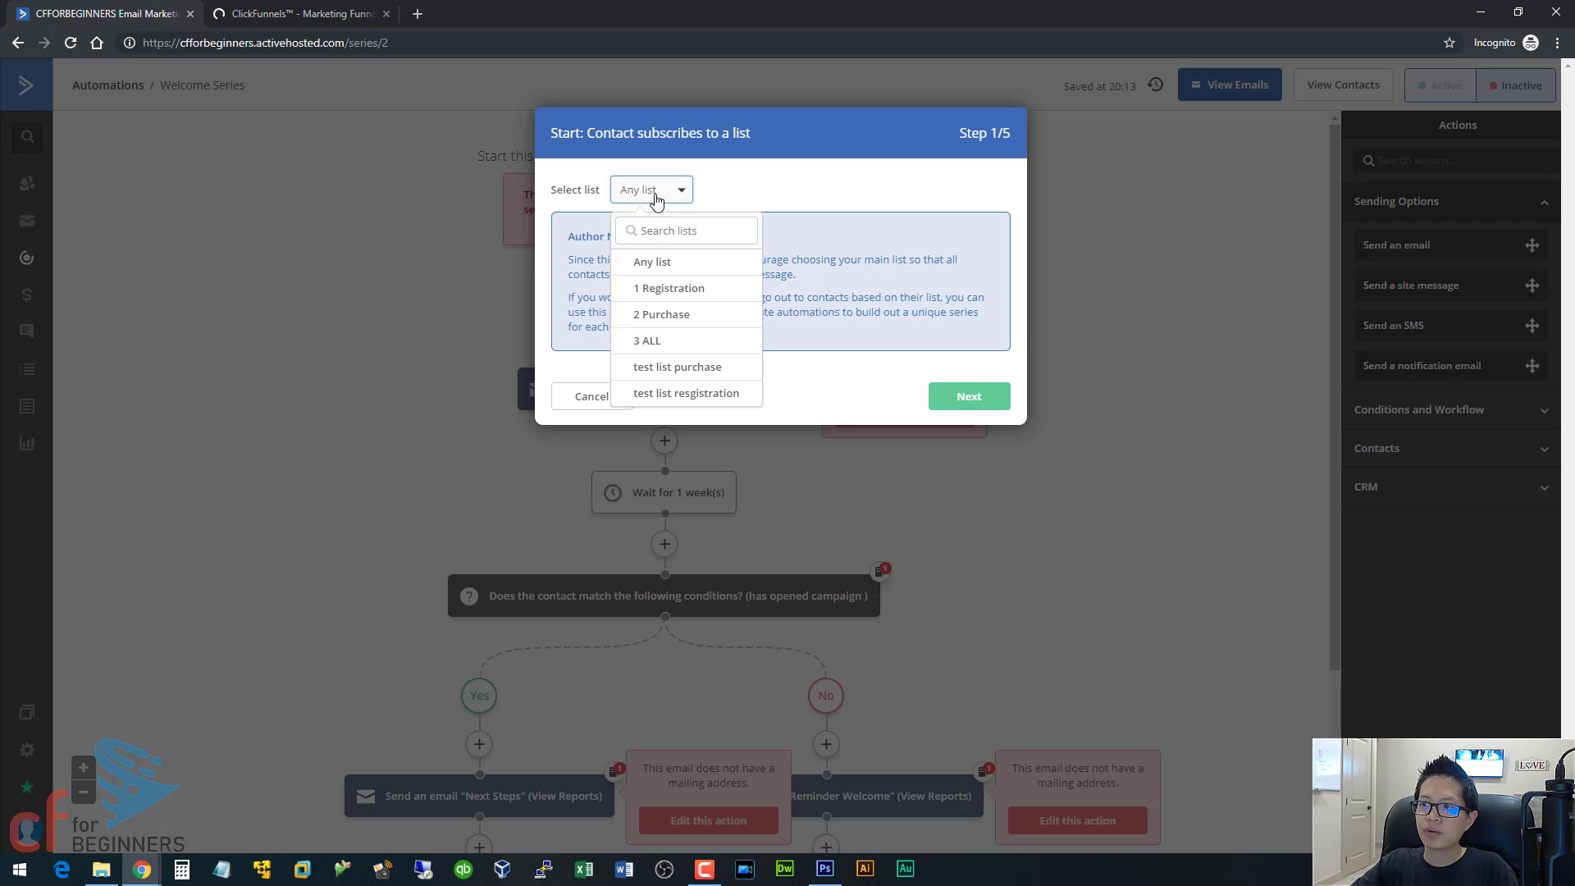
{"action": "left_click", "coordinate": [656, 288]}
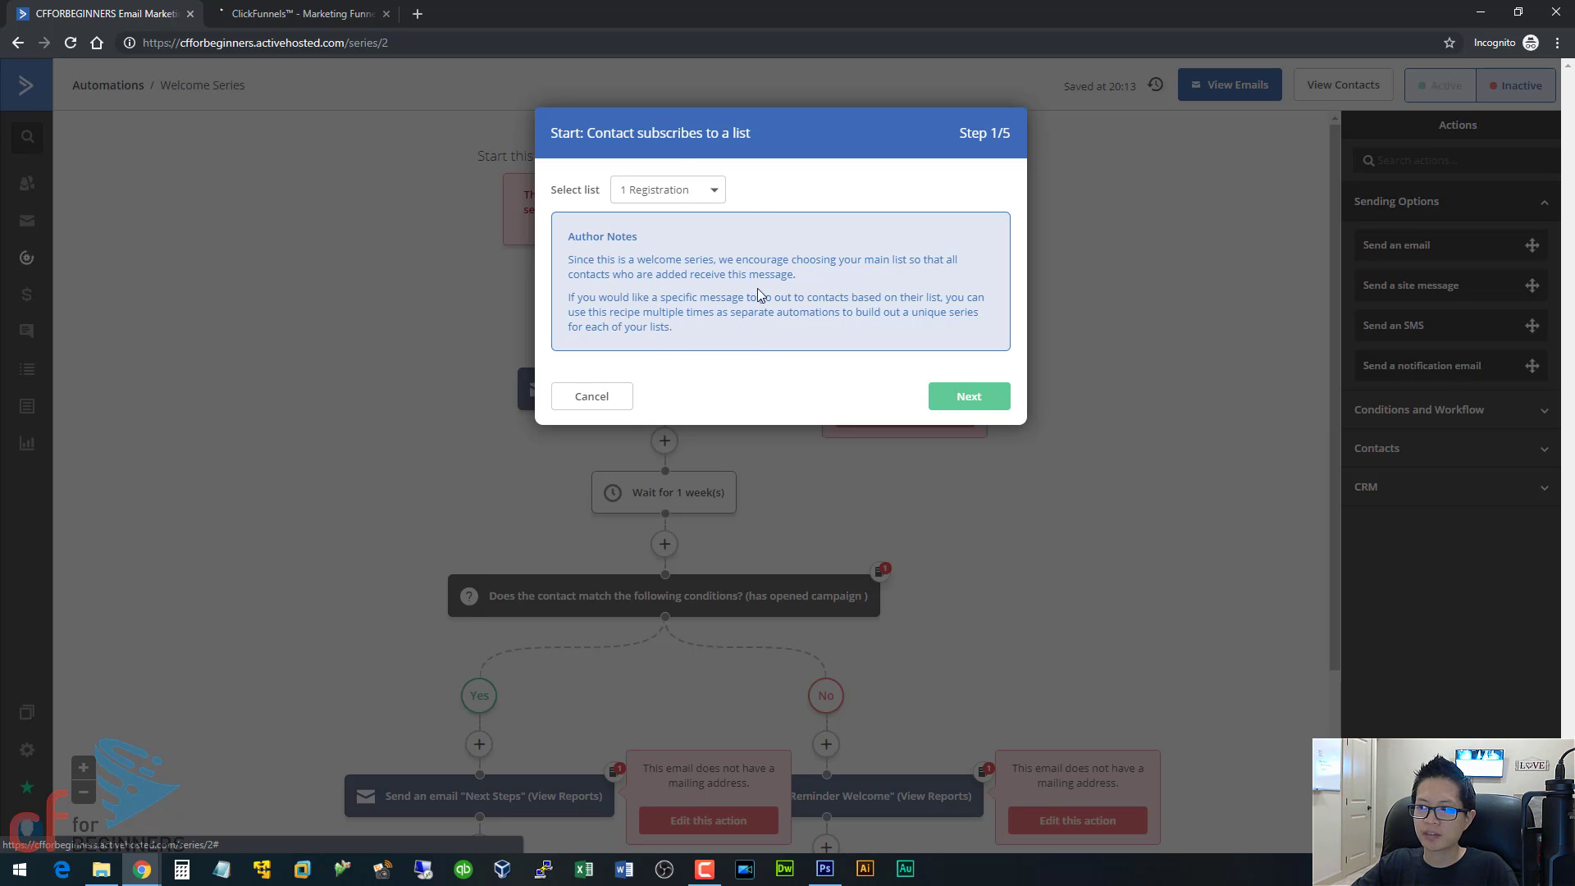
{"action": "left_click", "coordinate": [968, 397]}
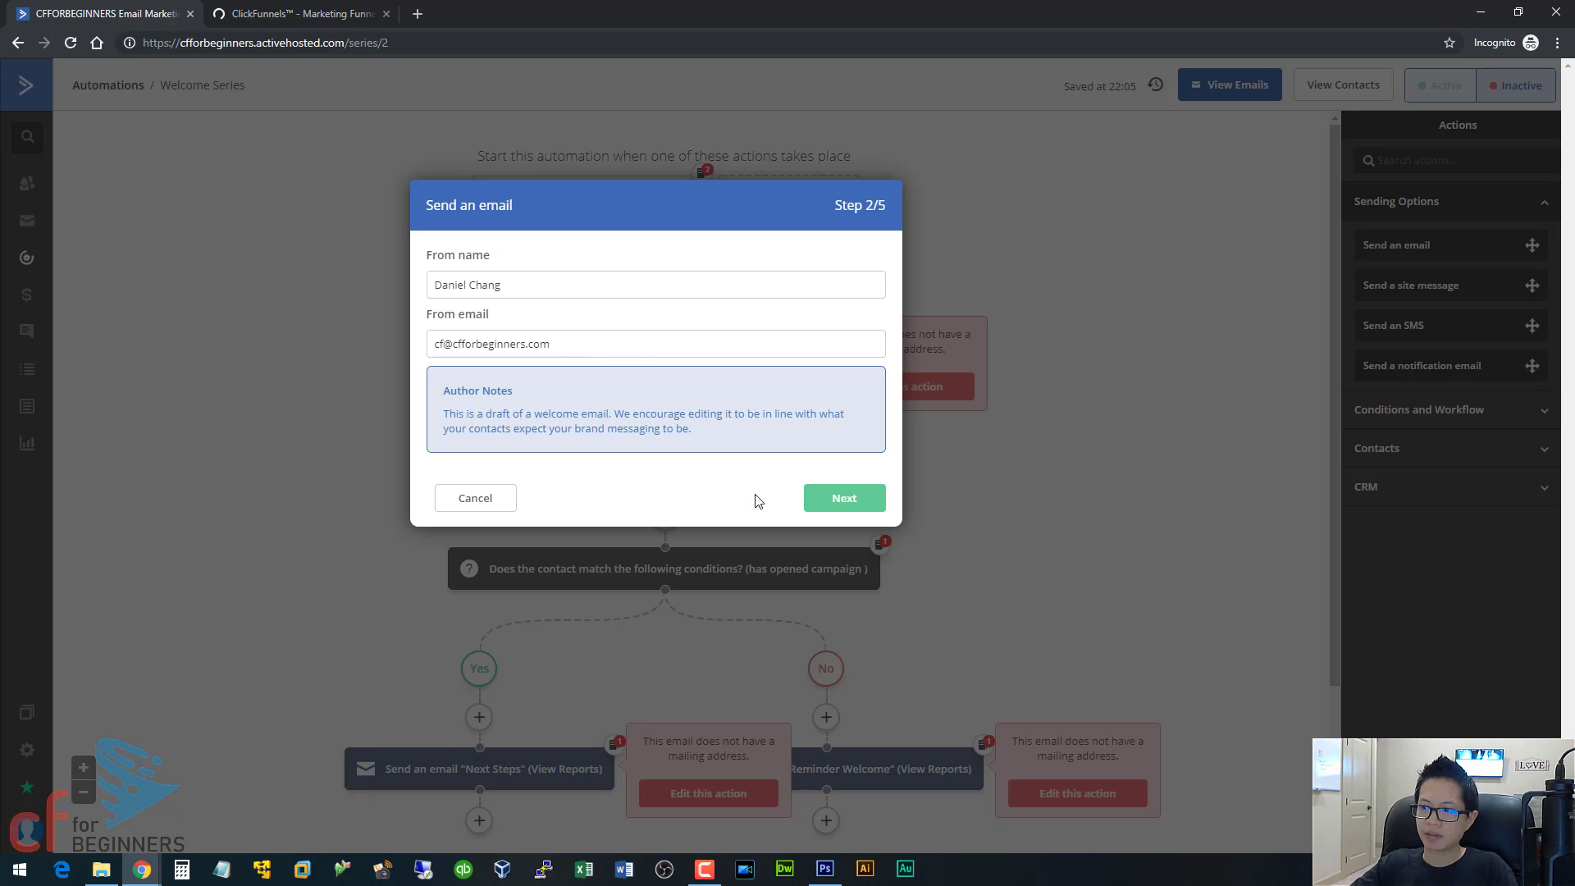
Accept the prefilled sender for the first email and set the If/Else condition's opened campaign to Welcome Email.
{"action": "left_click", "coordinate": [846, 495]}
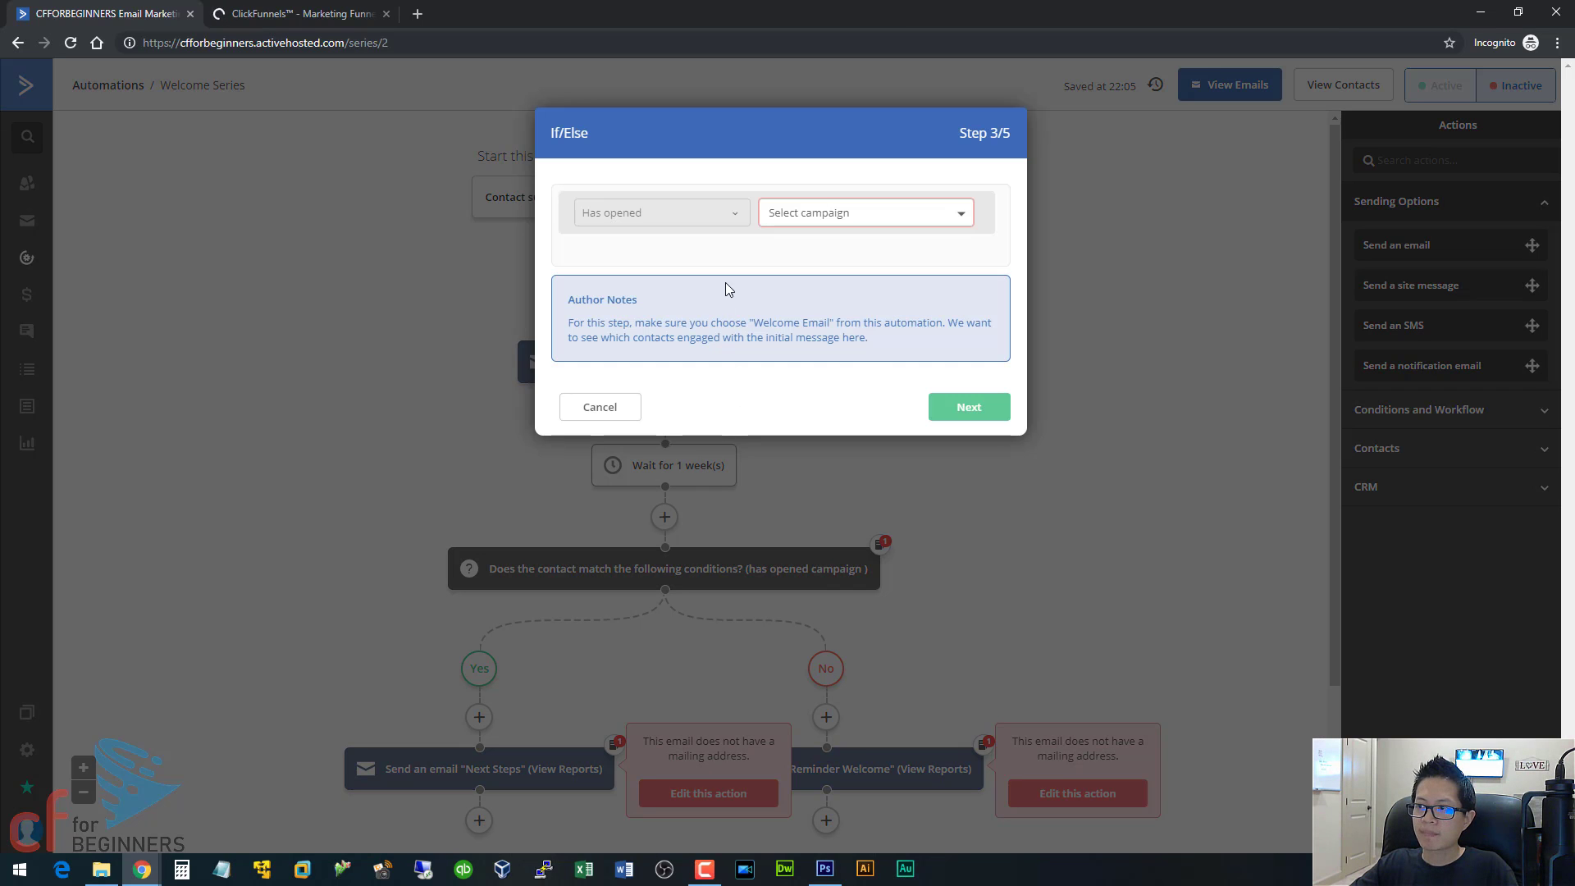
{"action": "left_click", "coordinate": [842, 215]}
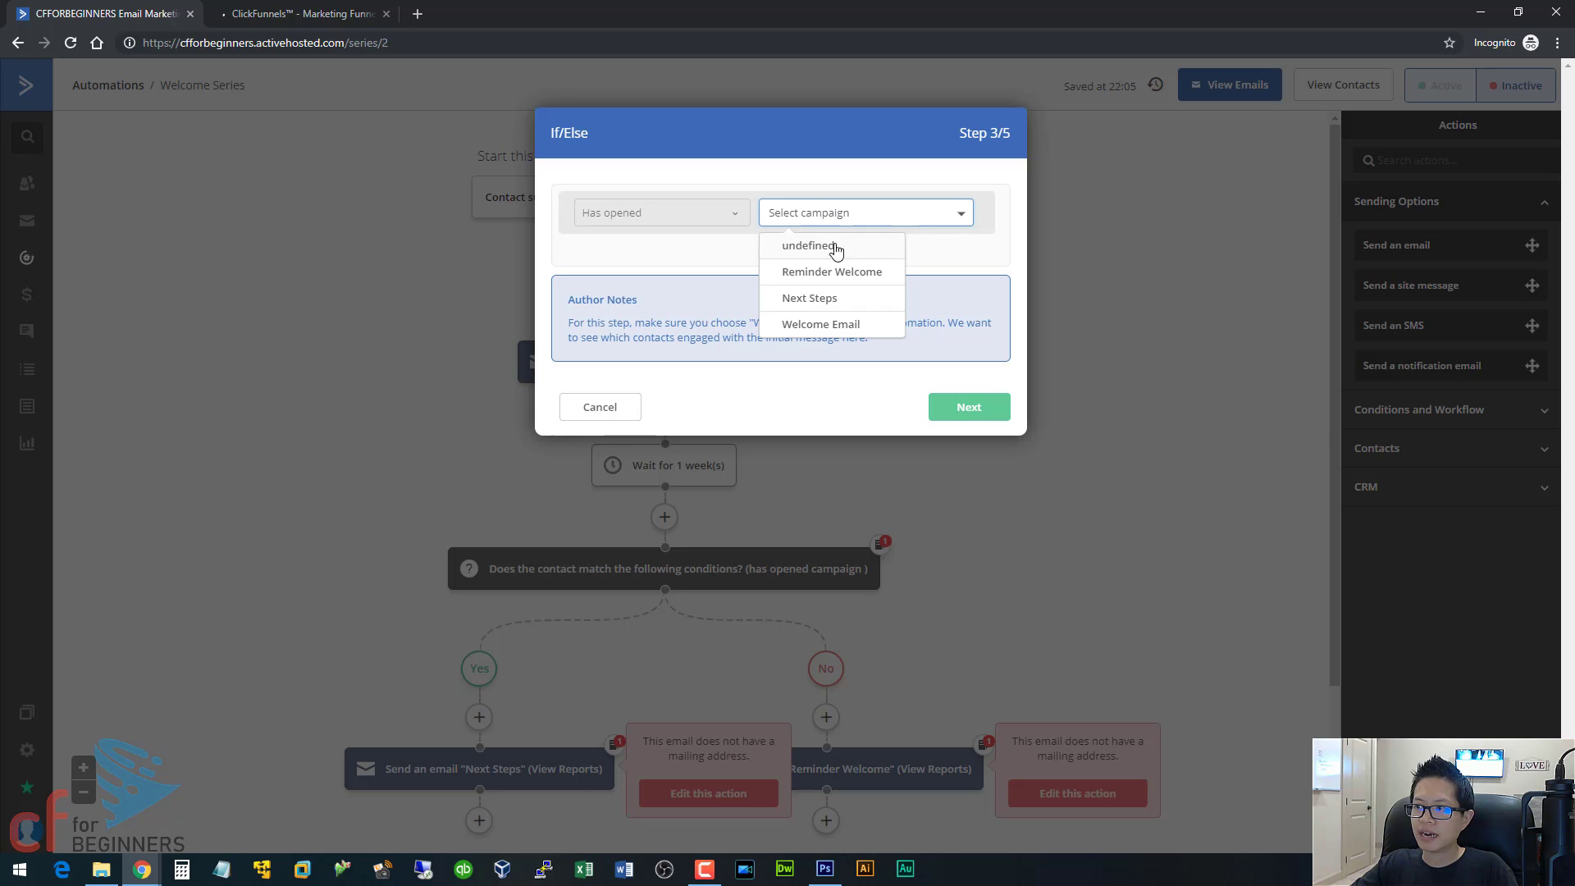
{"action": "left_click", "coordinate": [822, 329]}
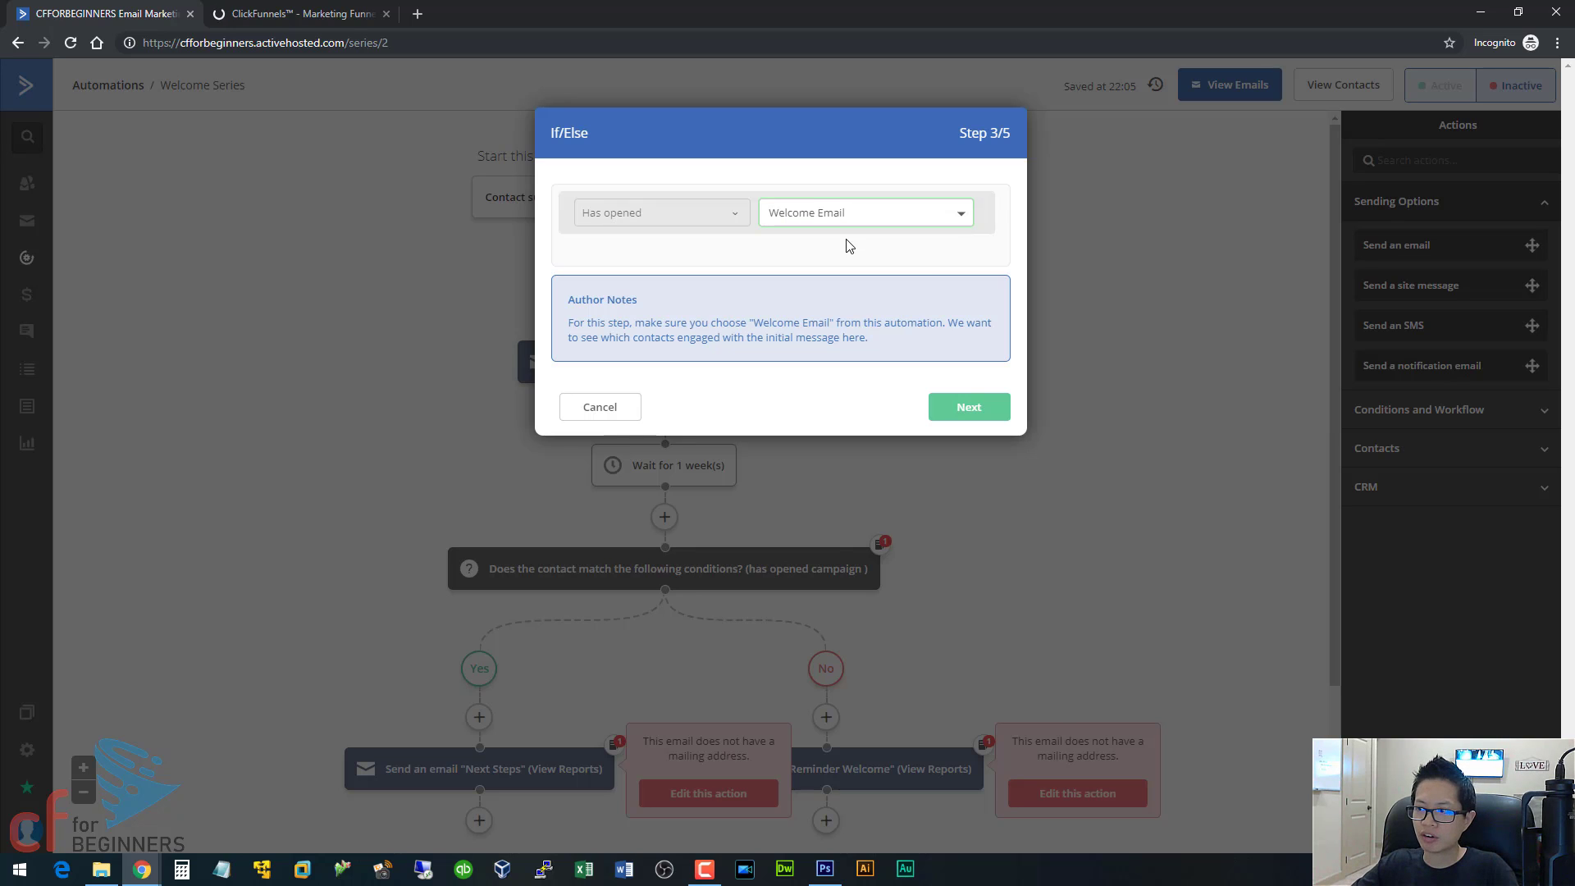
{"action": "left_click", "coordinate": [969, 409]}
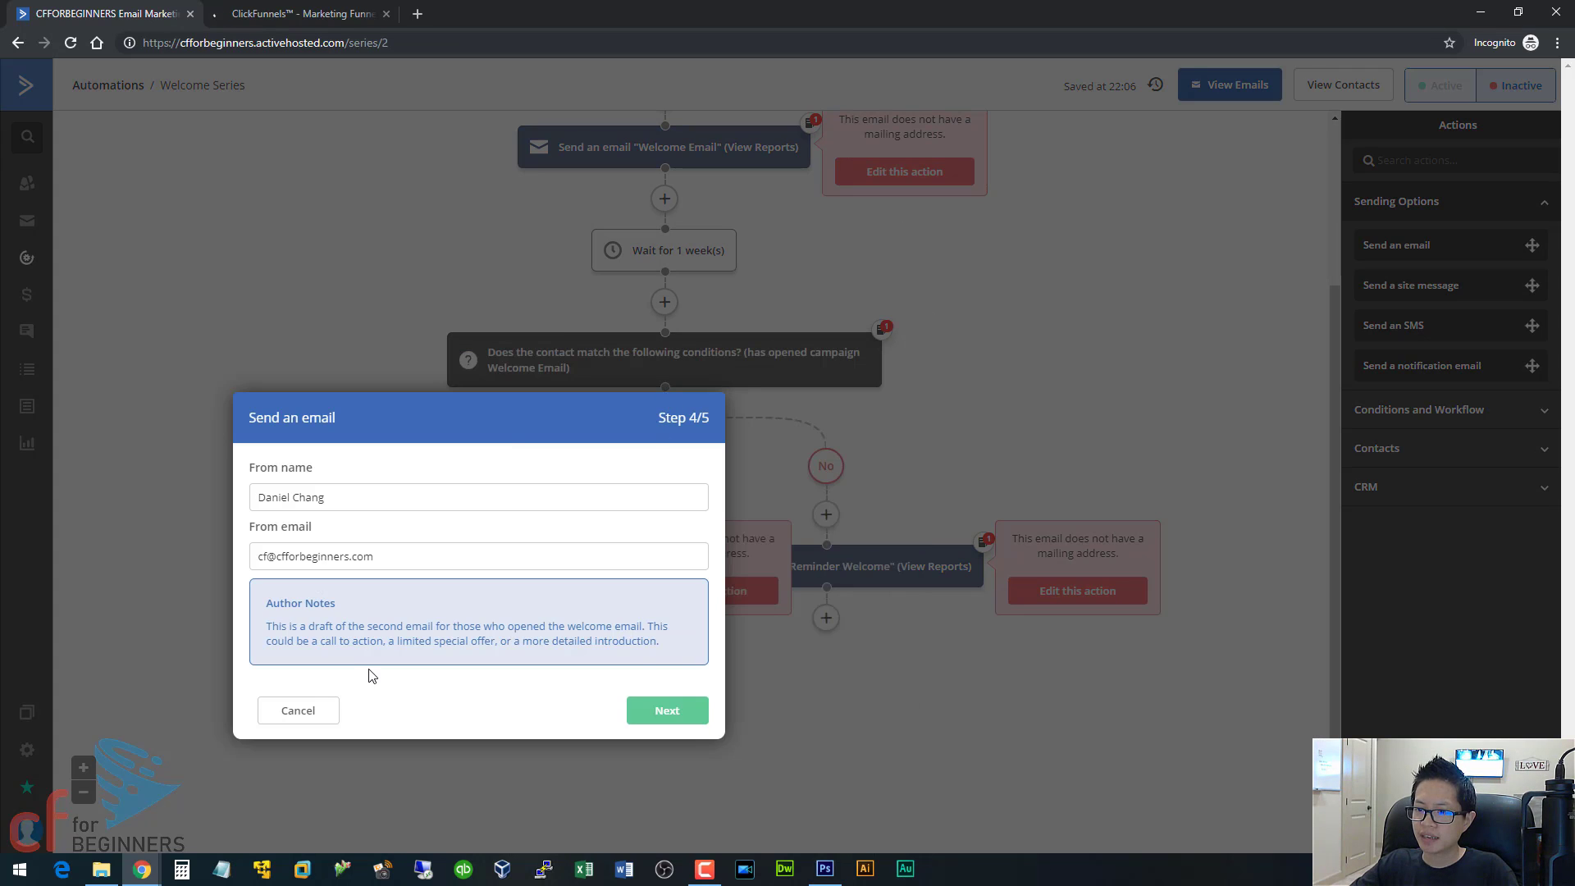
Exit the wizard, reopen the Welcome Series automation, and complete the remaining two email steps with the prefilled sender details.
{"action": "left_click", "coordinate": [293, 712]}
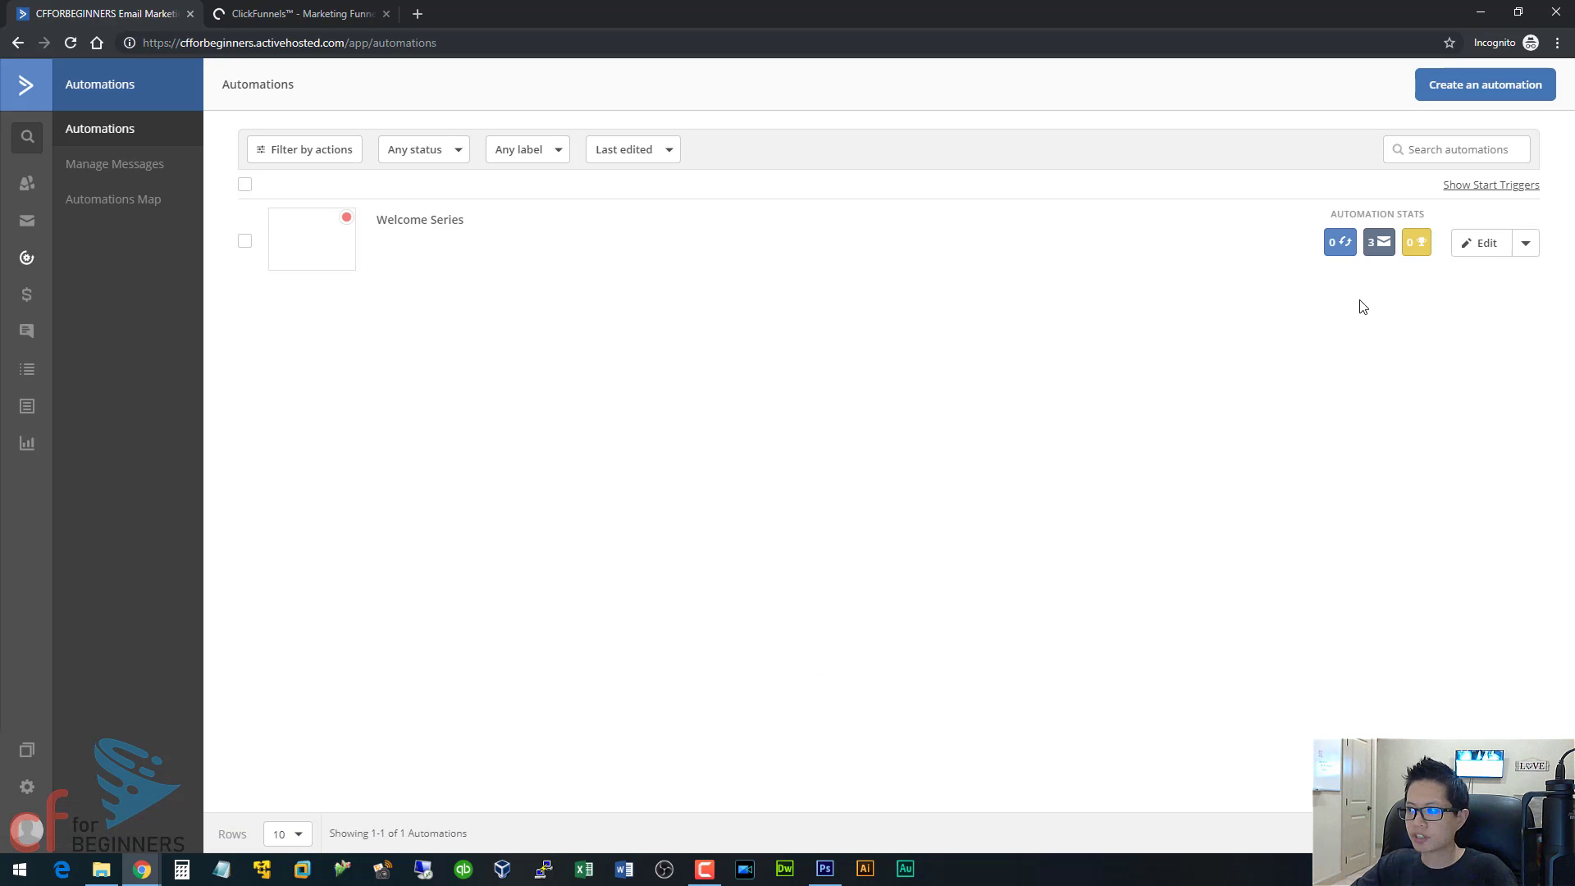
{"action": "left_click", "coordinate": [1489, 243]}
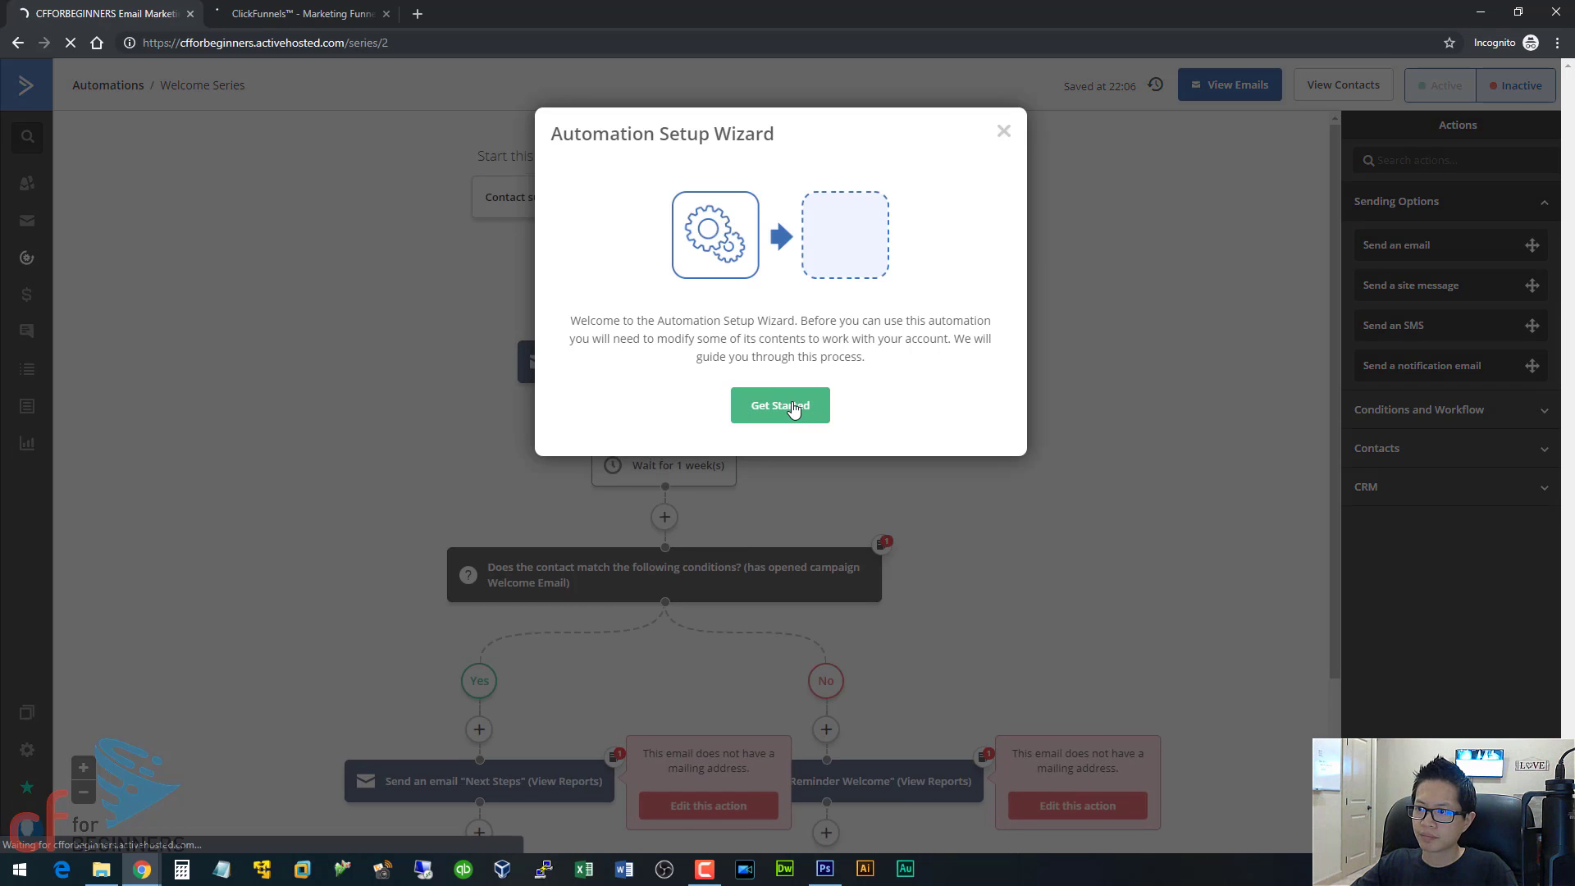
{"action": "left_click", "coordinate": [781, 406]}
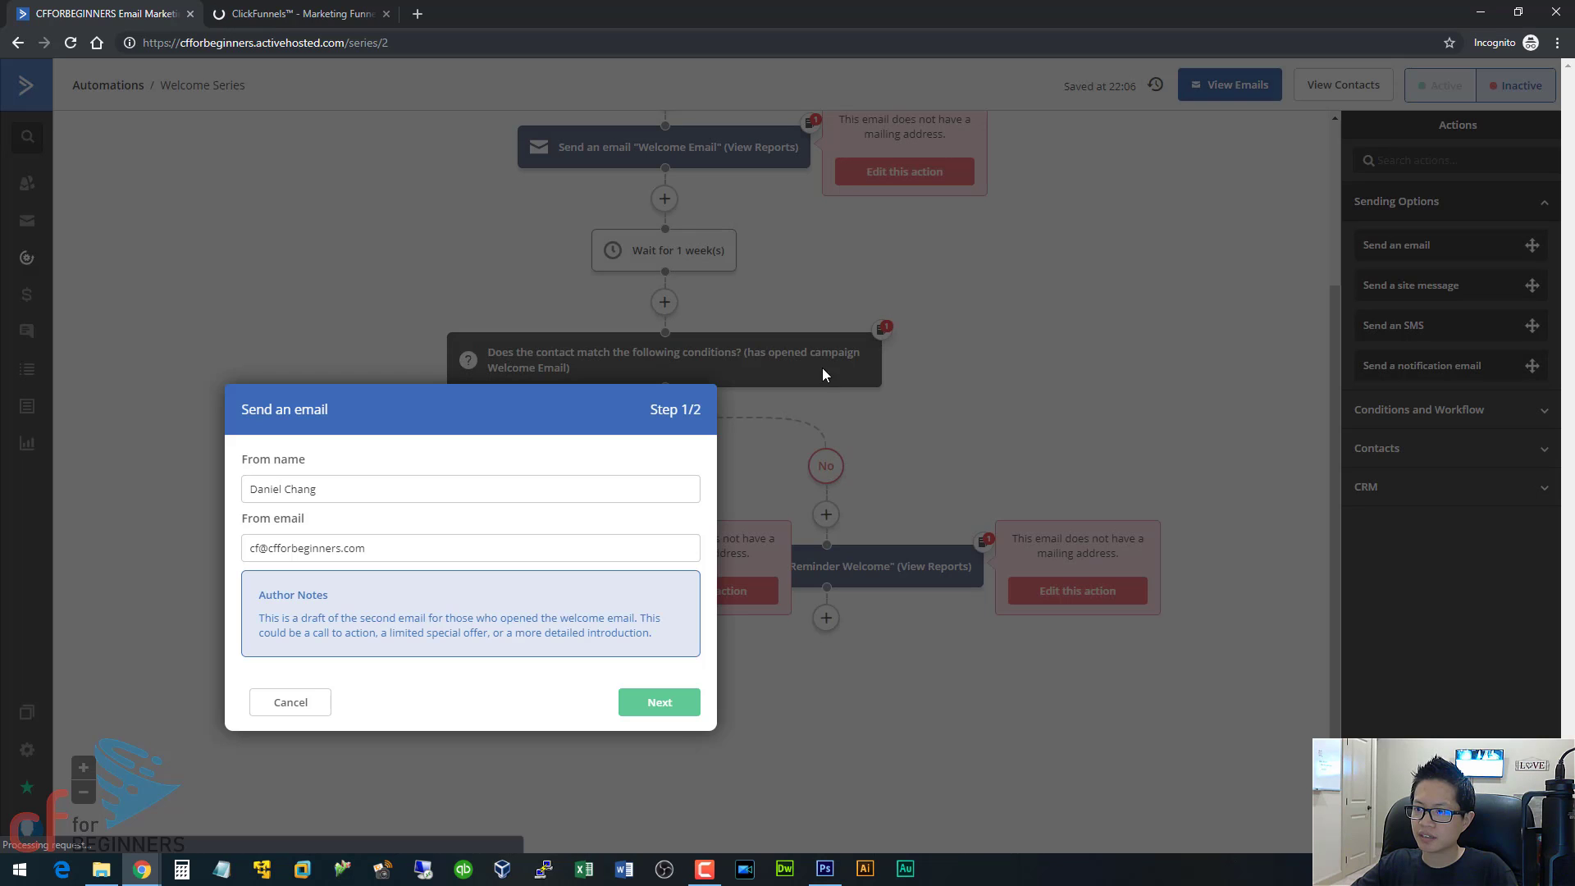
{"action": "left_click", "coordinate": [653, 702]}
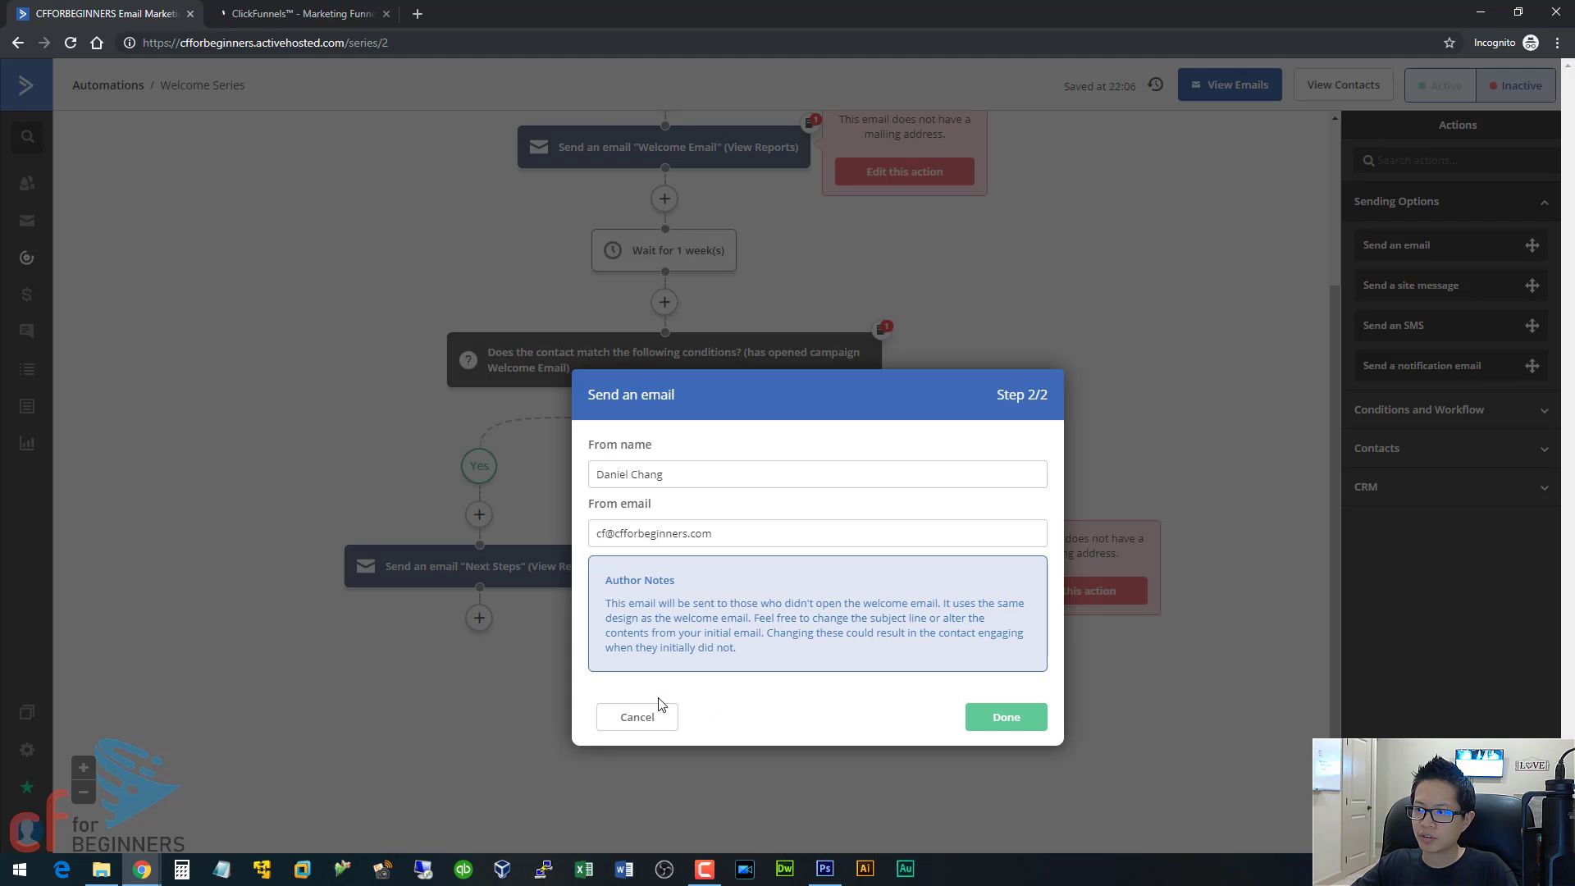
{"action": "left_click", "coordinate": [986, 717]}
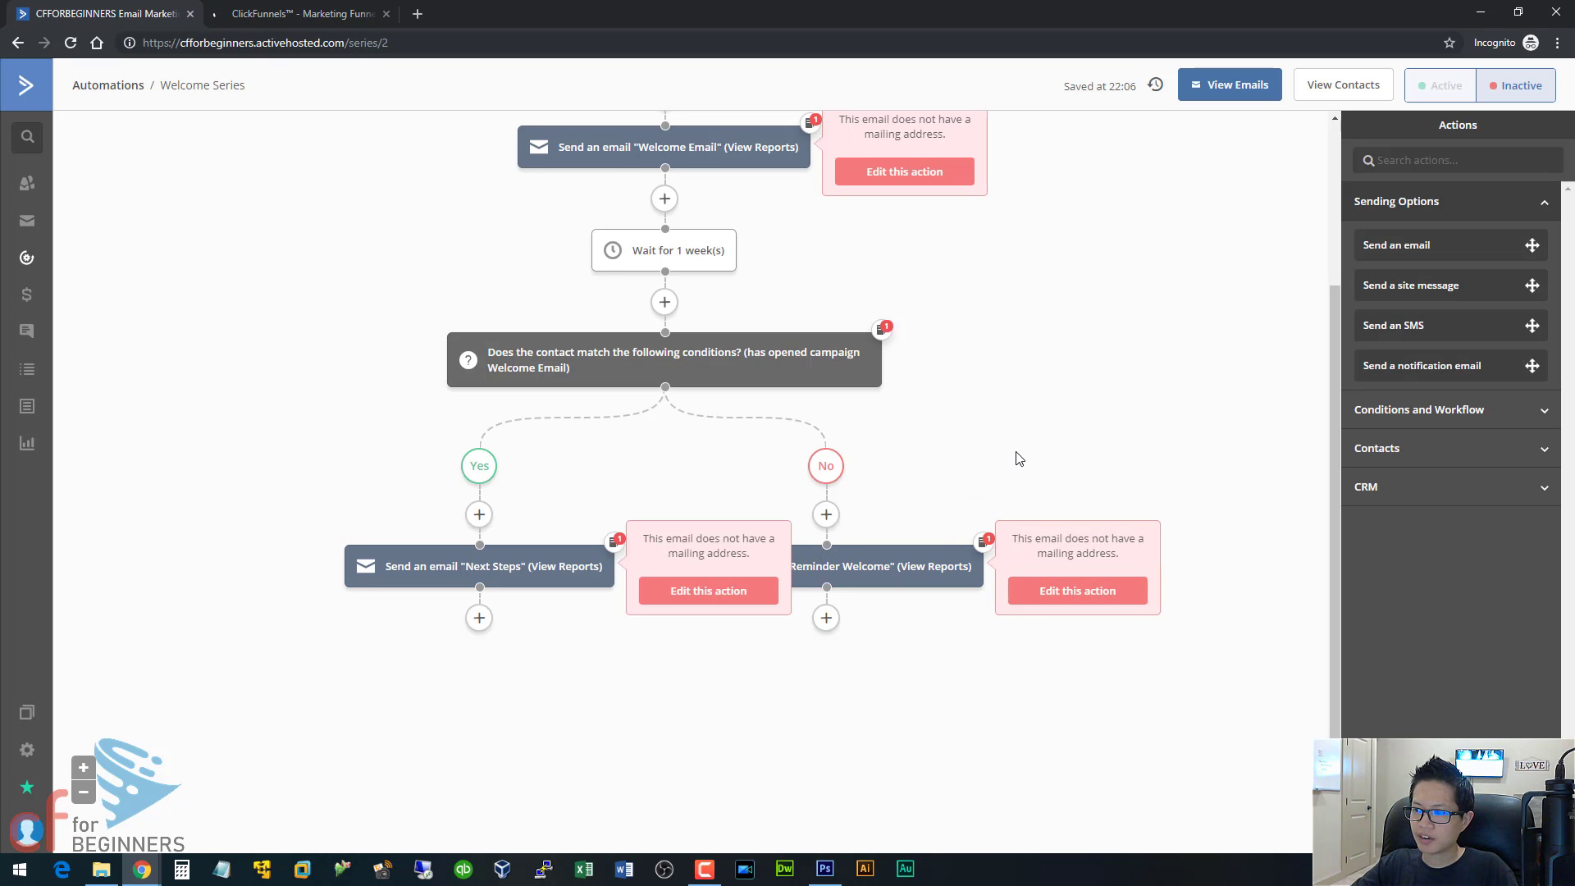
Review the Welcome Series workflow from its start triggers through the wait and the If/Else branches to the follow-up emails.
{"action": "scroll", "coordinate": [1016, 455], "scroll_direction": "up", "scroll_amount": 2}
{"action": "scroll", "coordinate": [1015, 459], "scroll_direction": "up", "scroll_amount": 1}
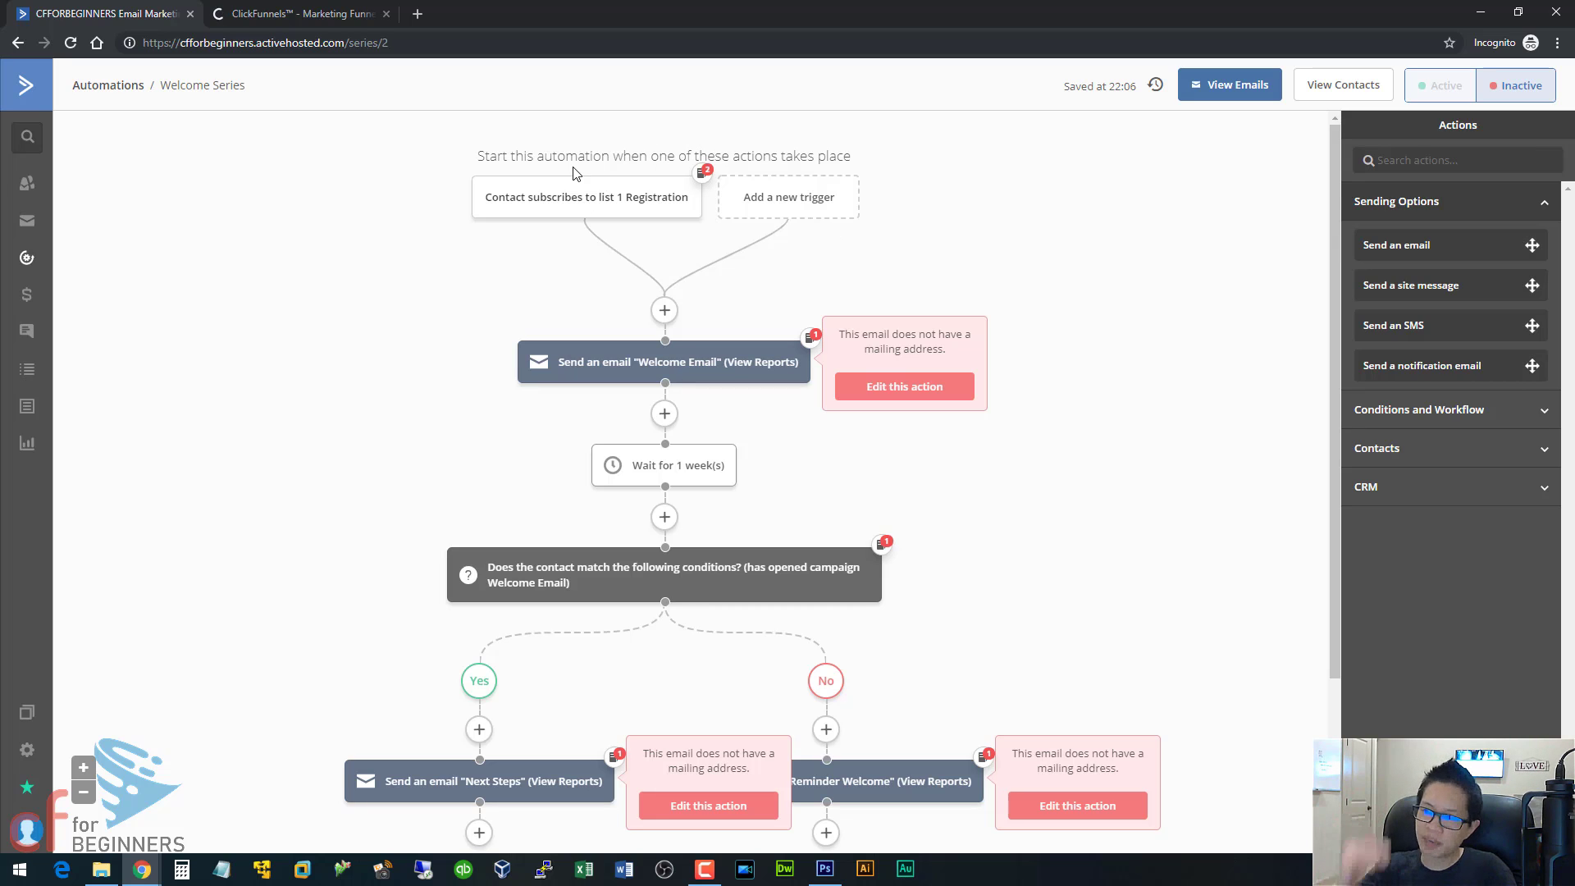
{"action": "mouse_move", "coordinate": [601, 215]}
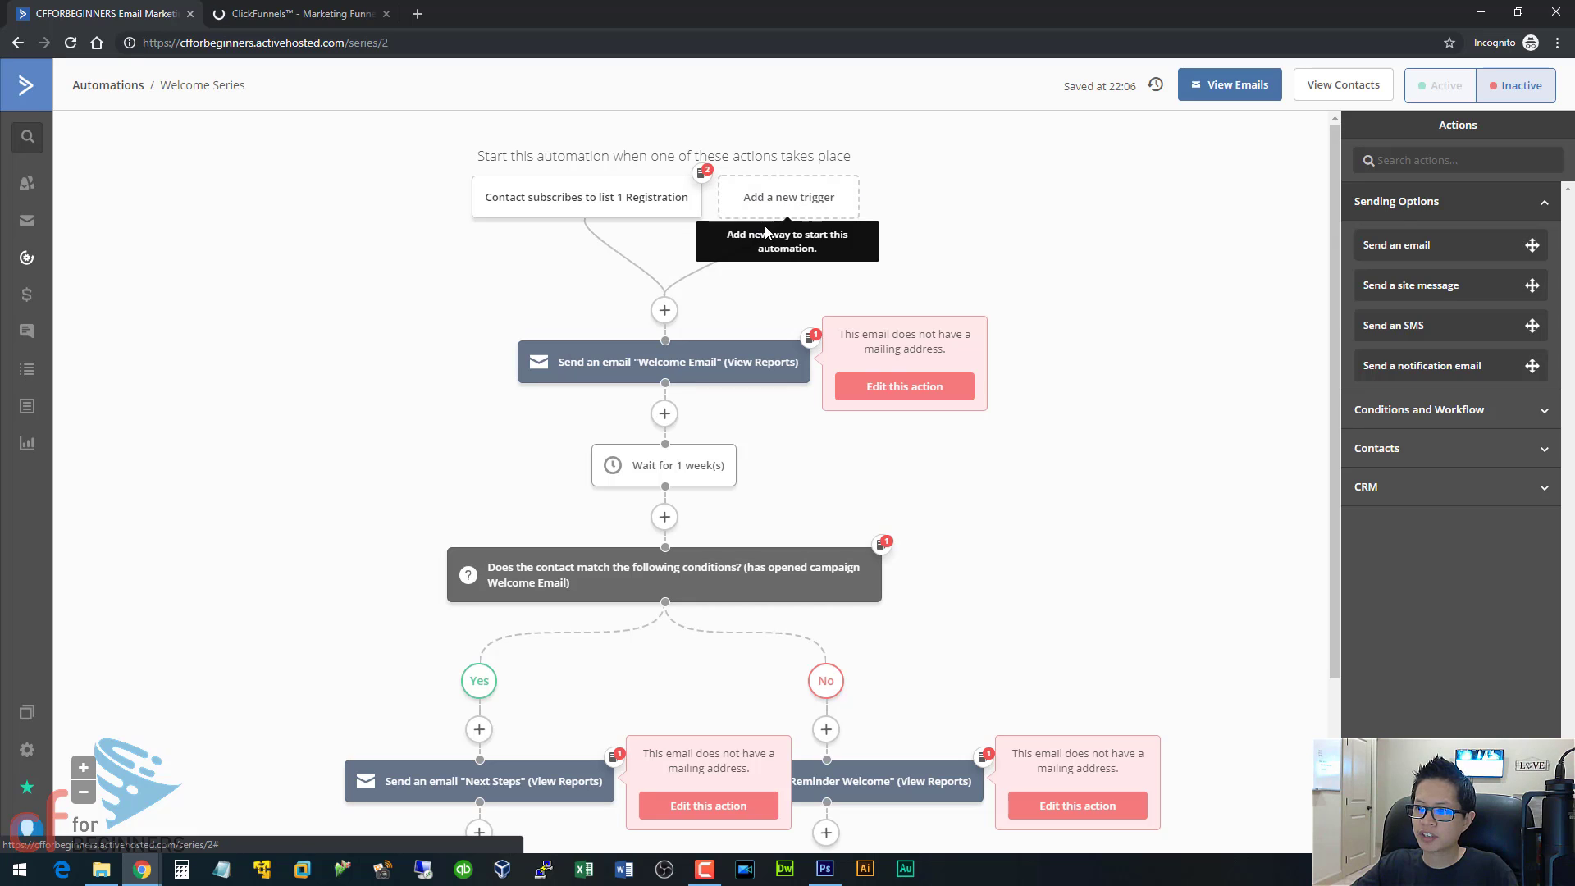
{"action": "mouse_move", "coordinate": [517, 204]}
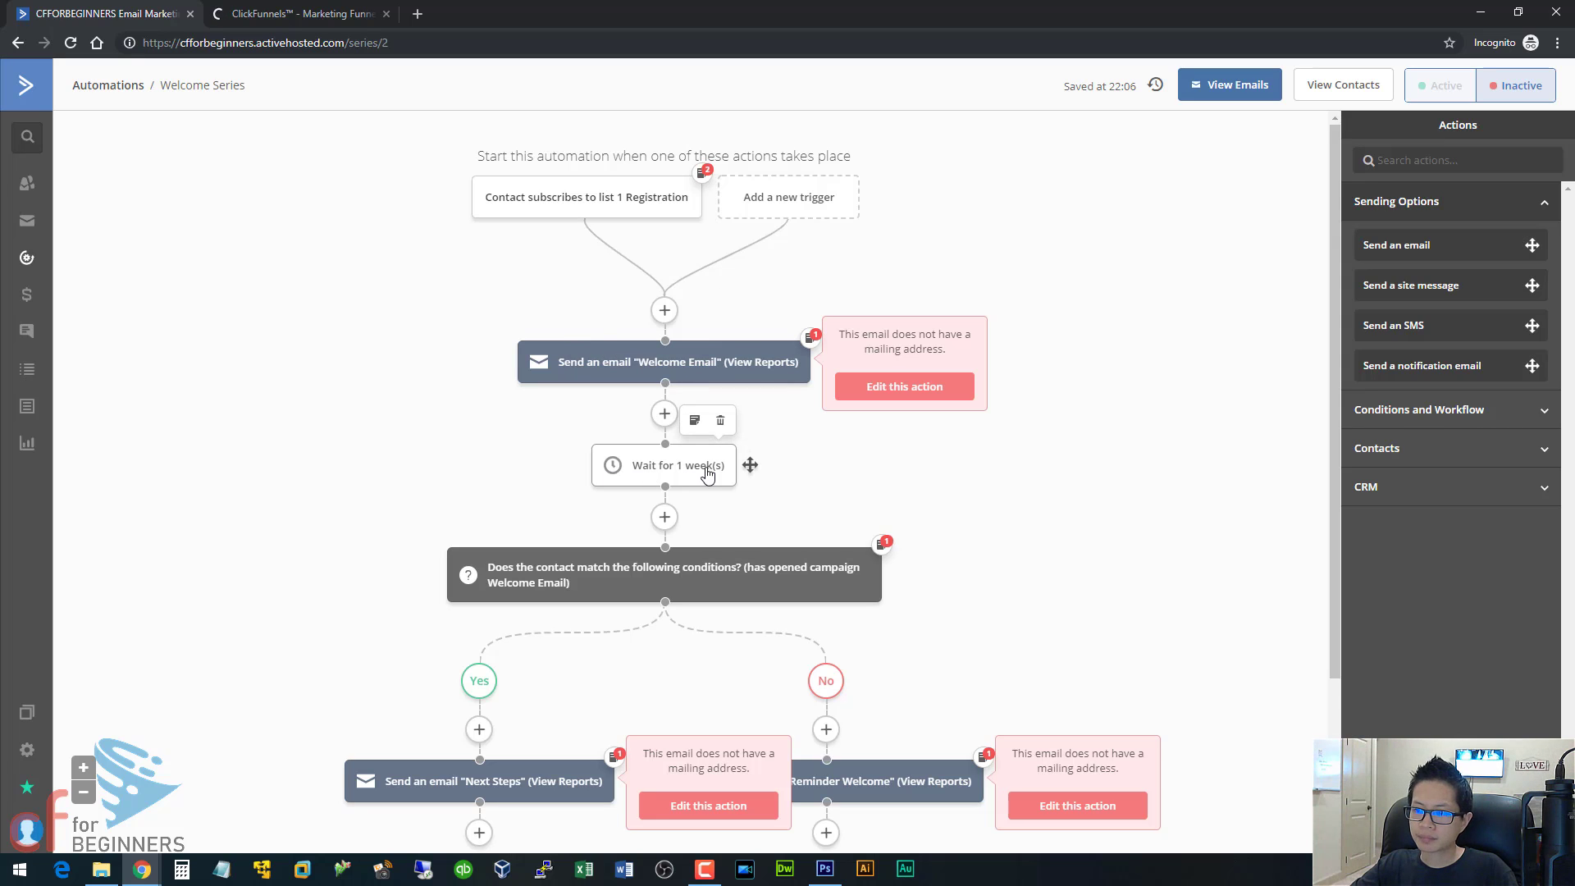
{"action": "scroll", "coordinate": [708, 489], "scroll_direction": "down", "scroll_amount": 2}
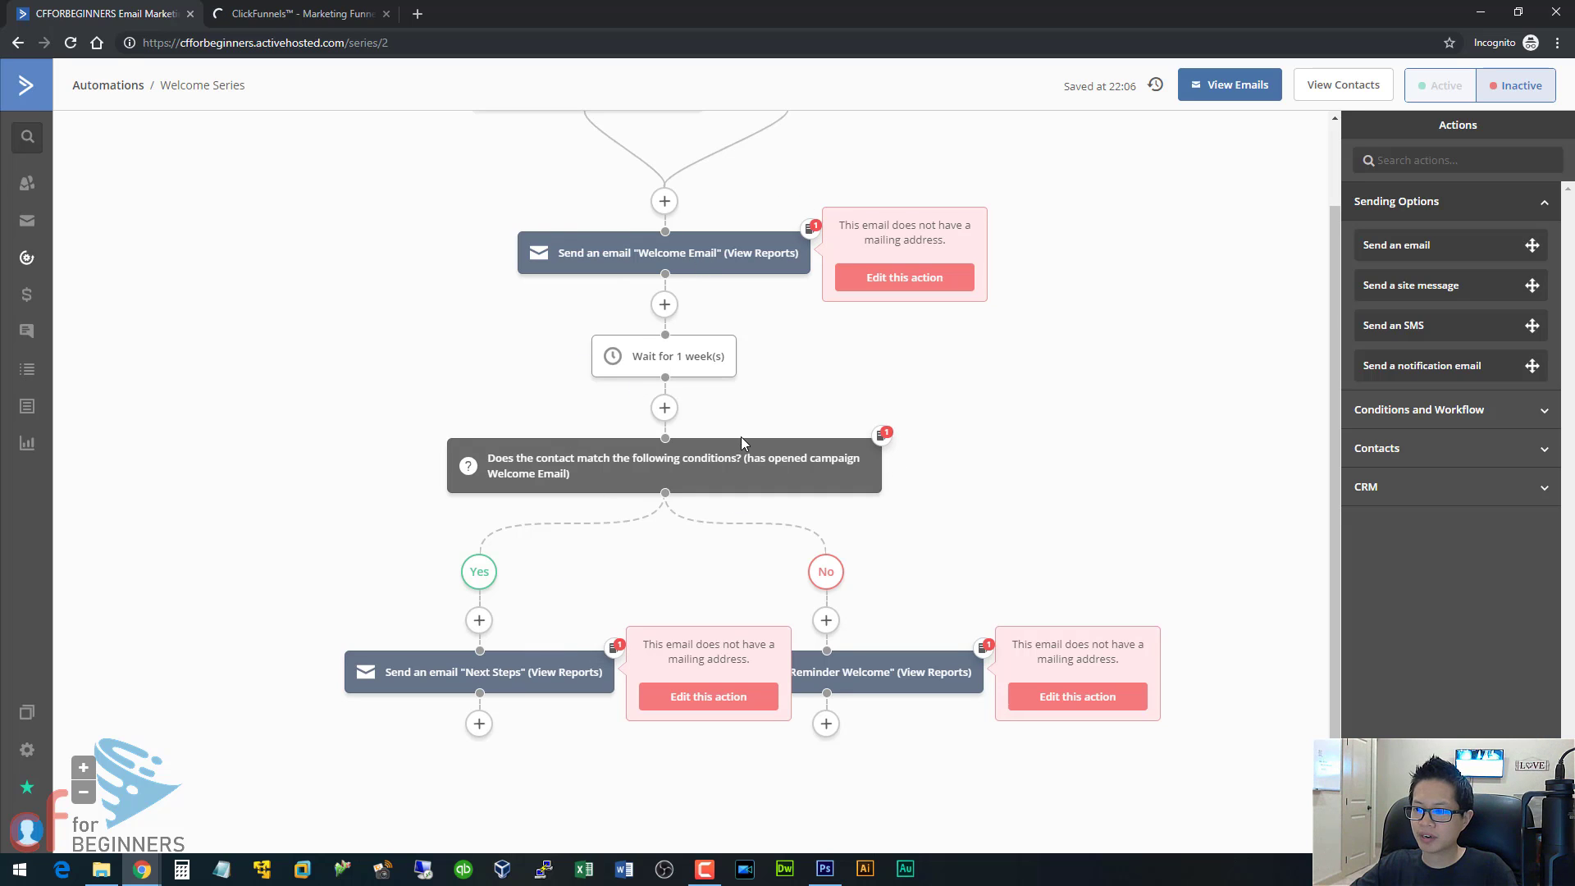
{"action": "mouse_move", "coordinate": [891, 672]}
{"action": "scroll", "coordinate": [915, 488], "scroll_direction": "up", "scroll_amount": 2}
Delete the one-week wait between the Welcome Email and the If/Else condition.
{"action": "mouse_move", "coordinate": [684, 460]}
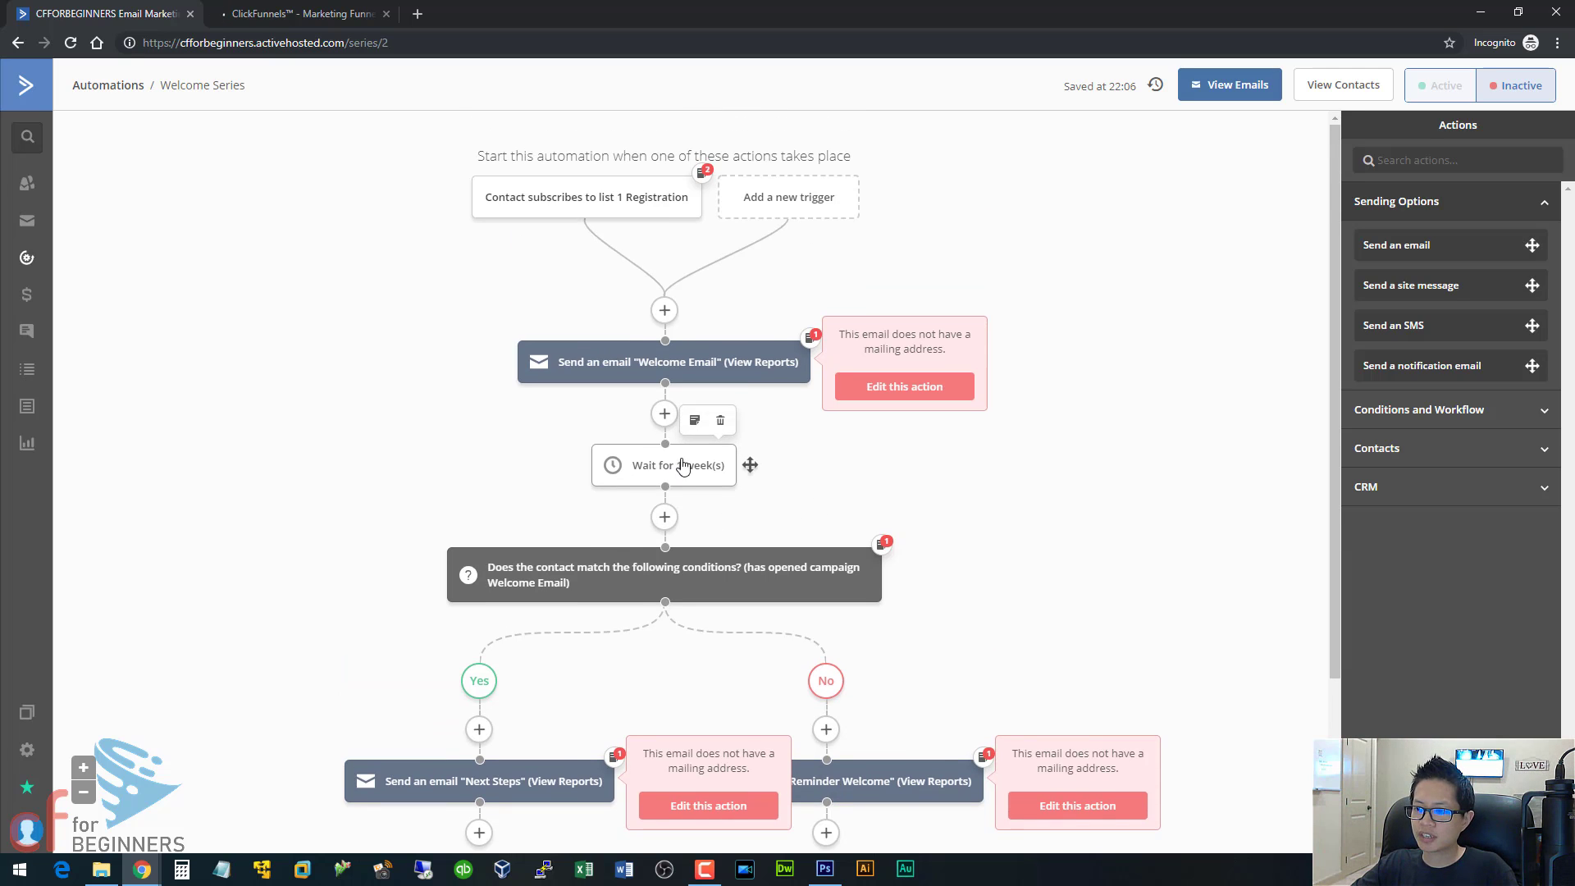
{"action": "left_click", "coordinate": [722, 425]}
{"action": "left_click", "coordinate": [866, 136]}
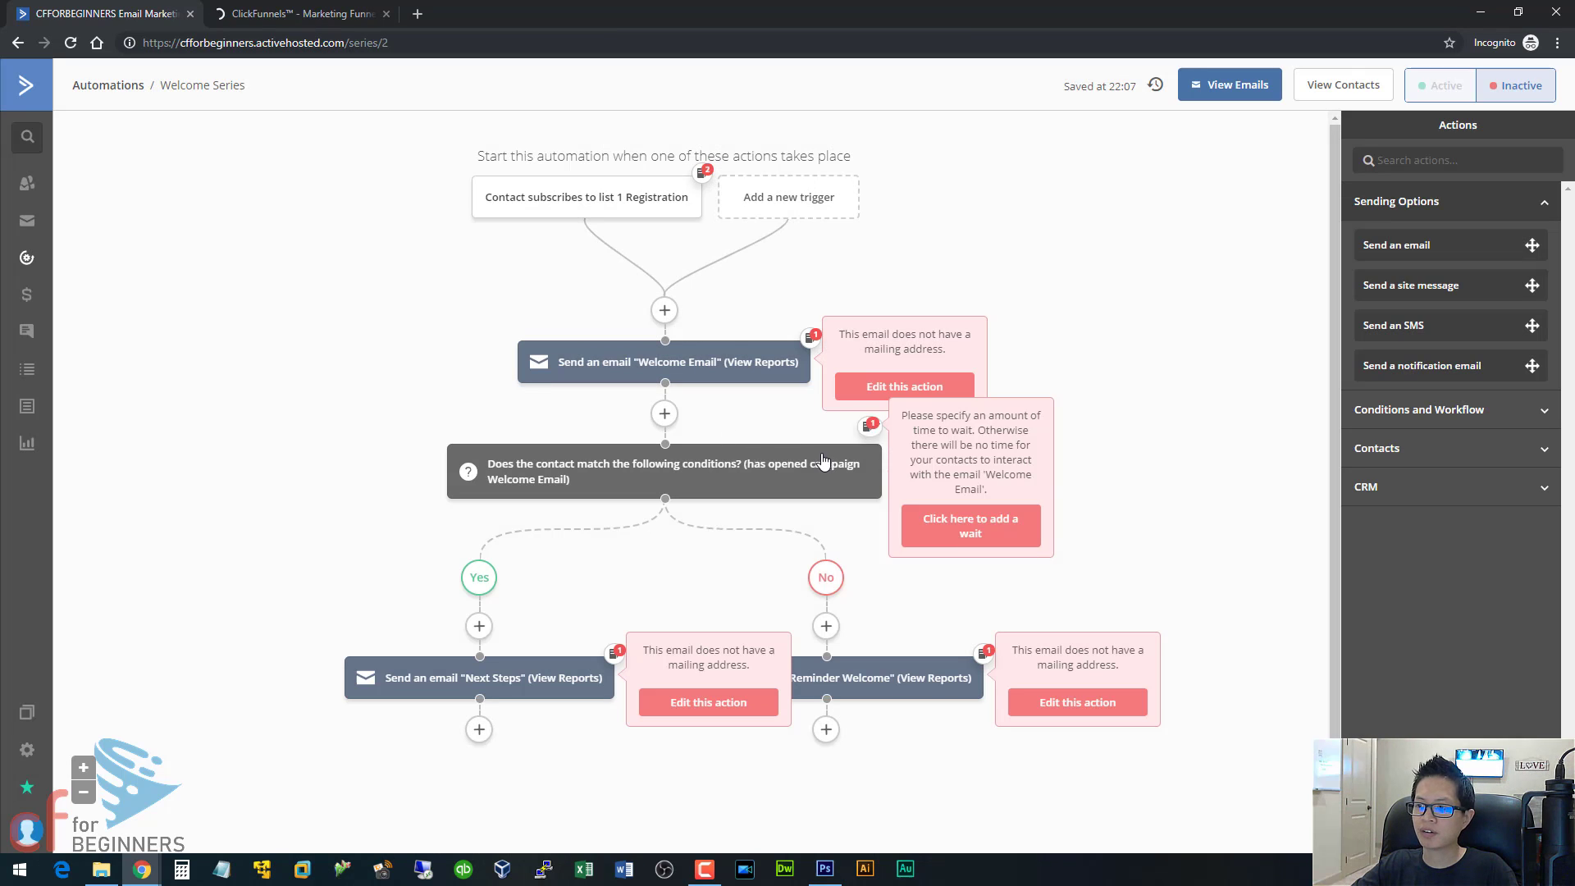
Delete the If/Else condition from the Welcome Series automation, removing both the "Yes" and the "No" paths.
{"action": "mouse_move", "coordinate": [847, 468]}
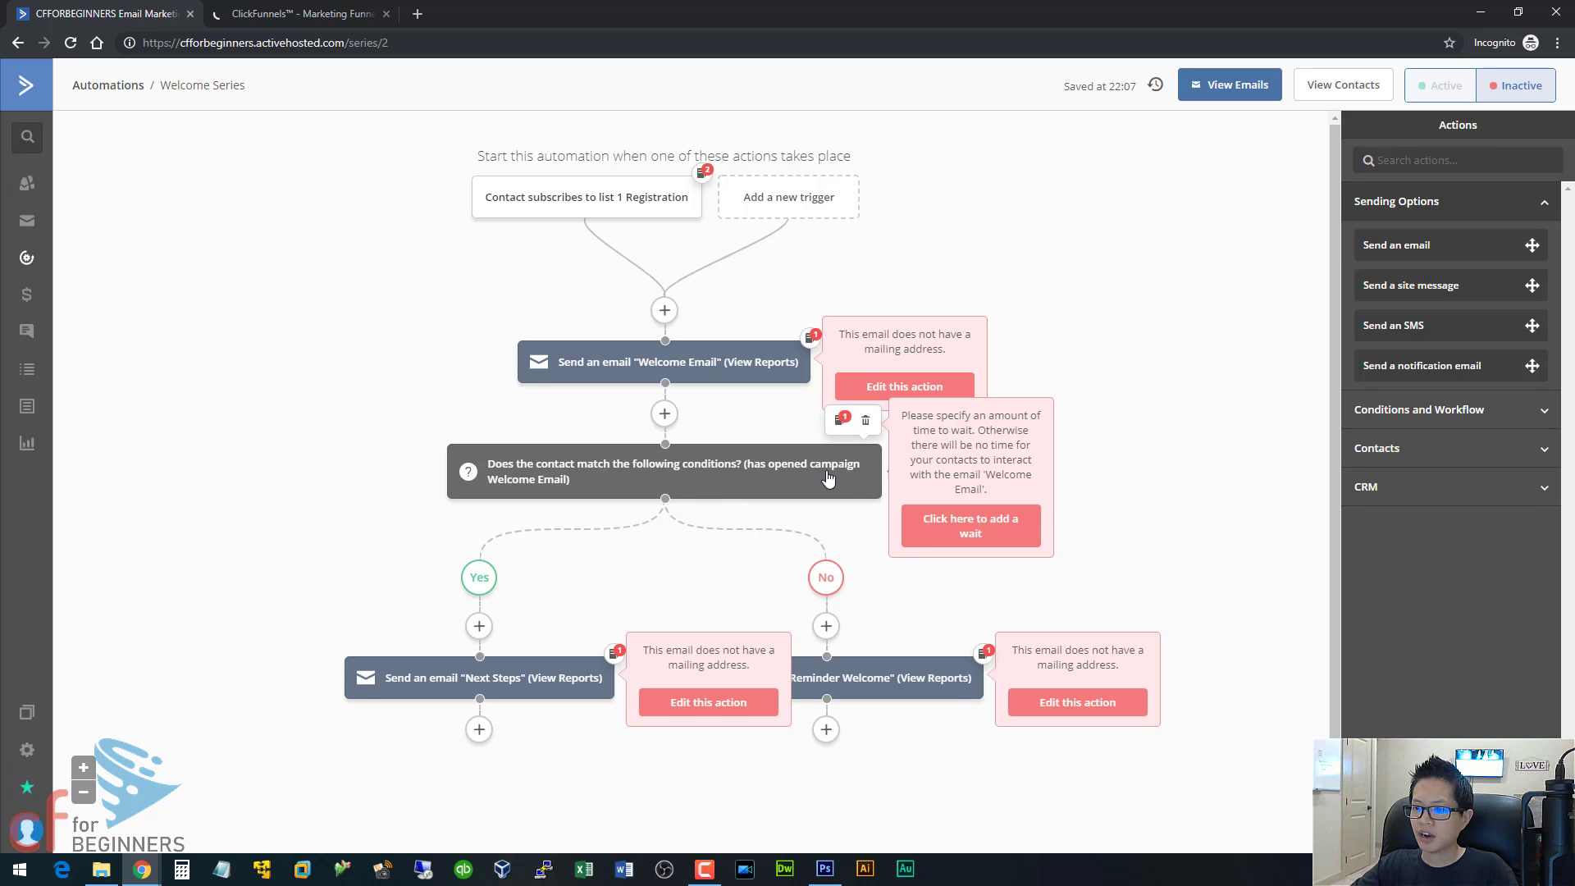
{"action": "left_click", "coordinate": [866, 420]}
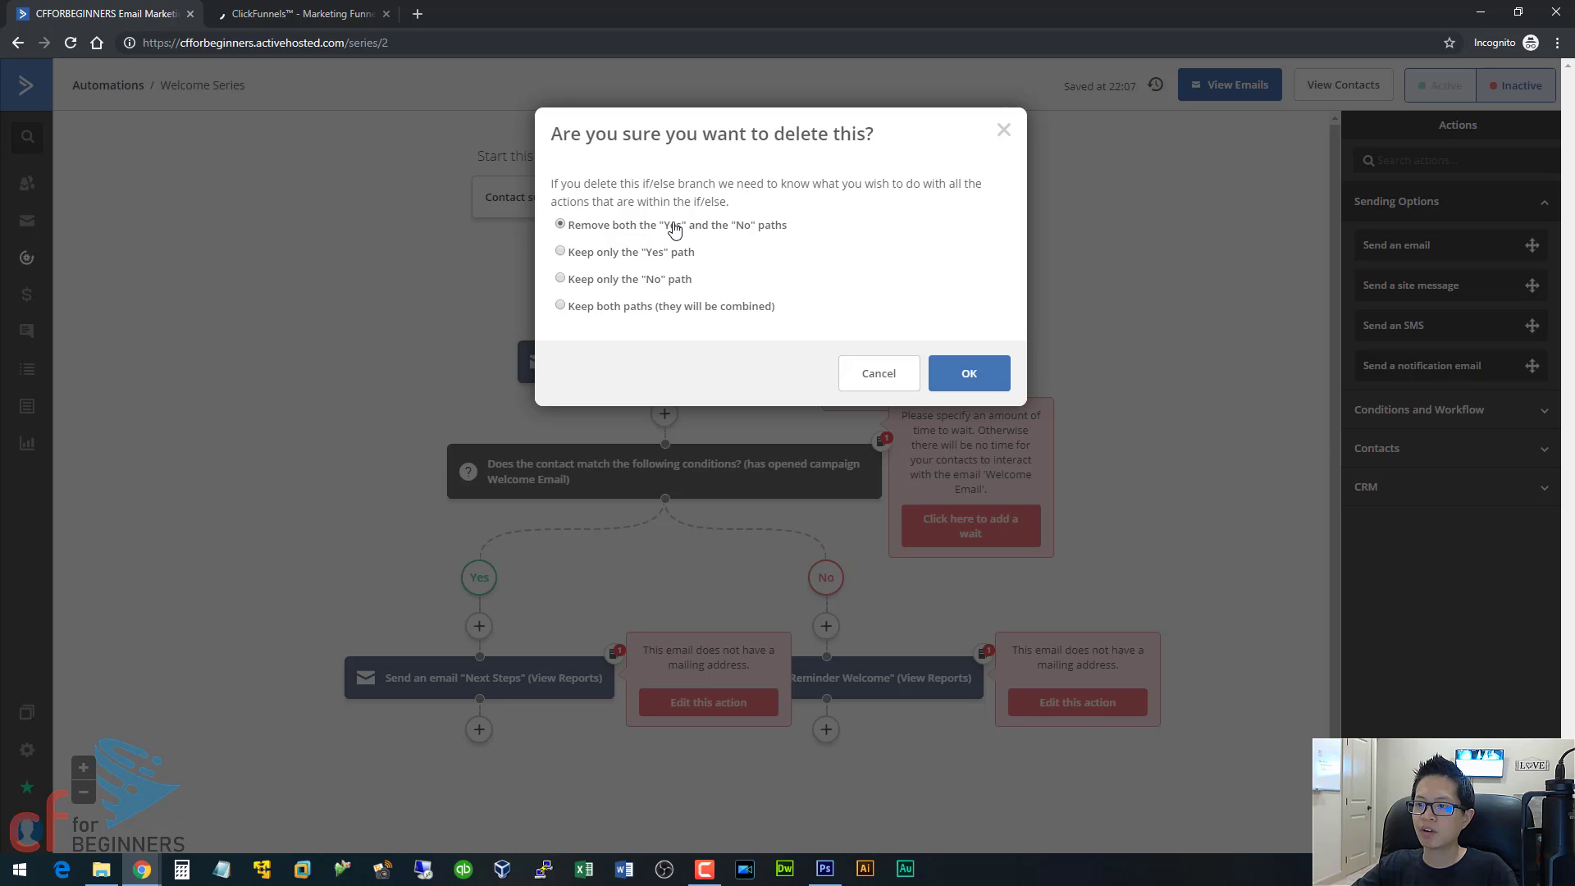
{"action": "key", "text": "Return"}
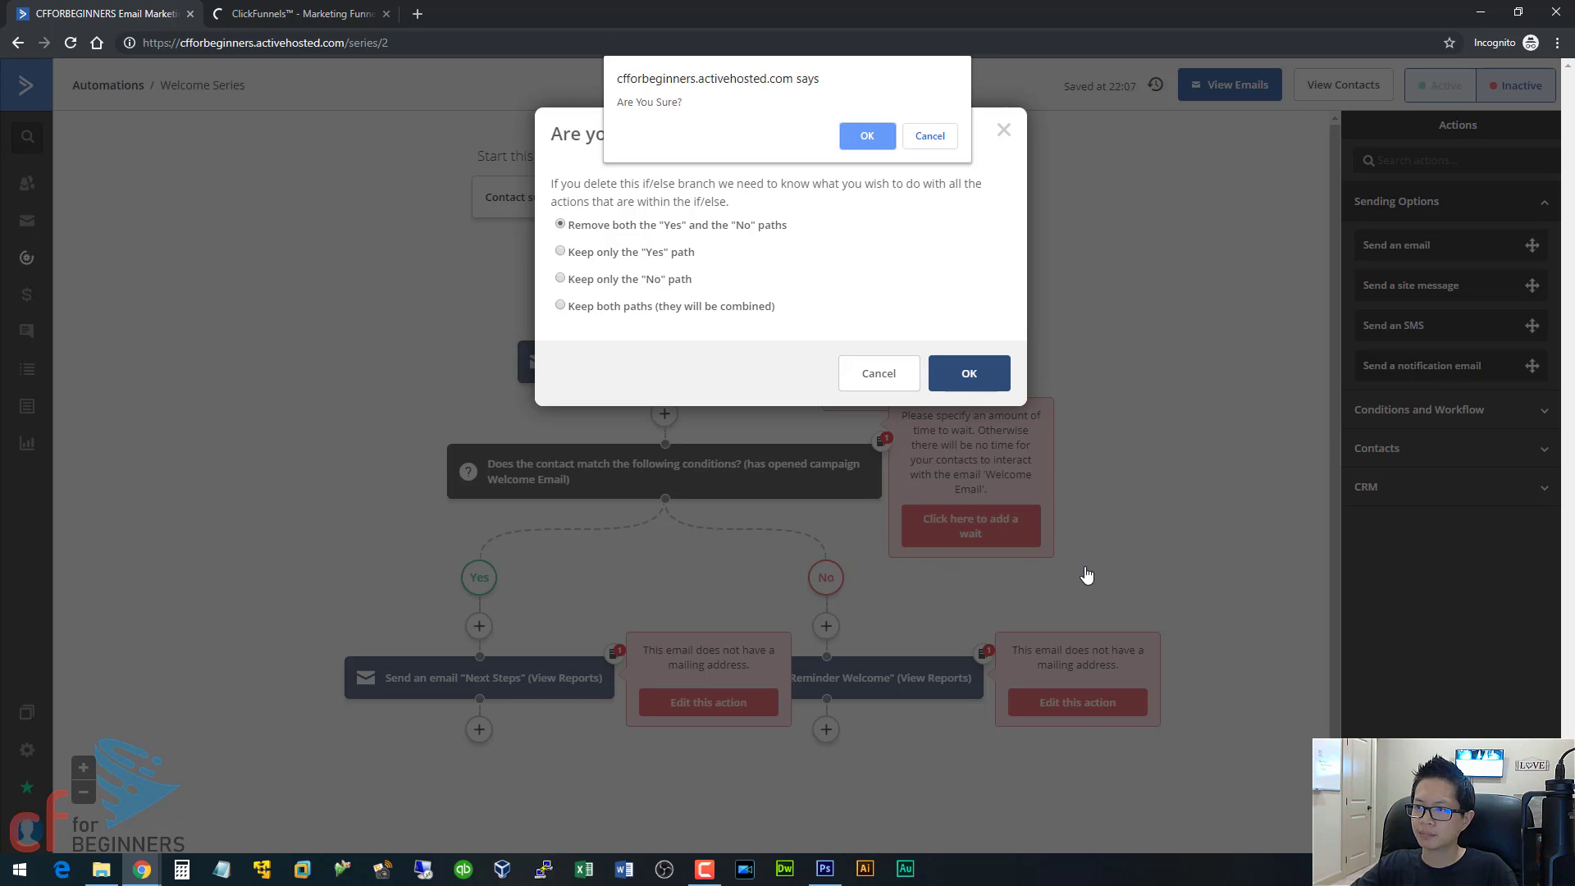
{"action": "left_click", "coordinate": [871, 134]}
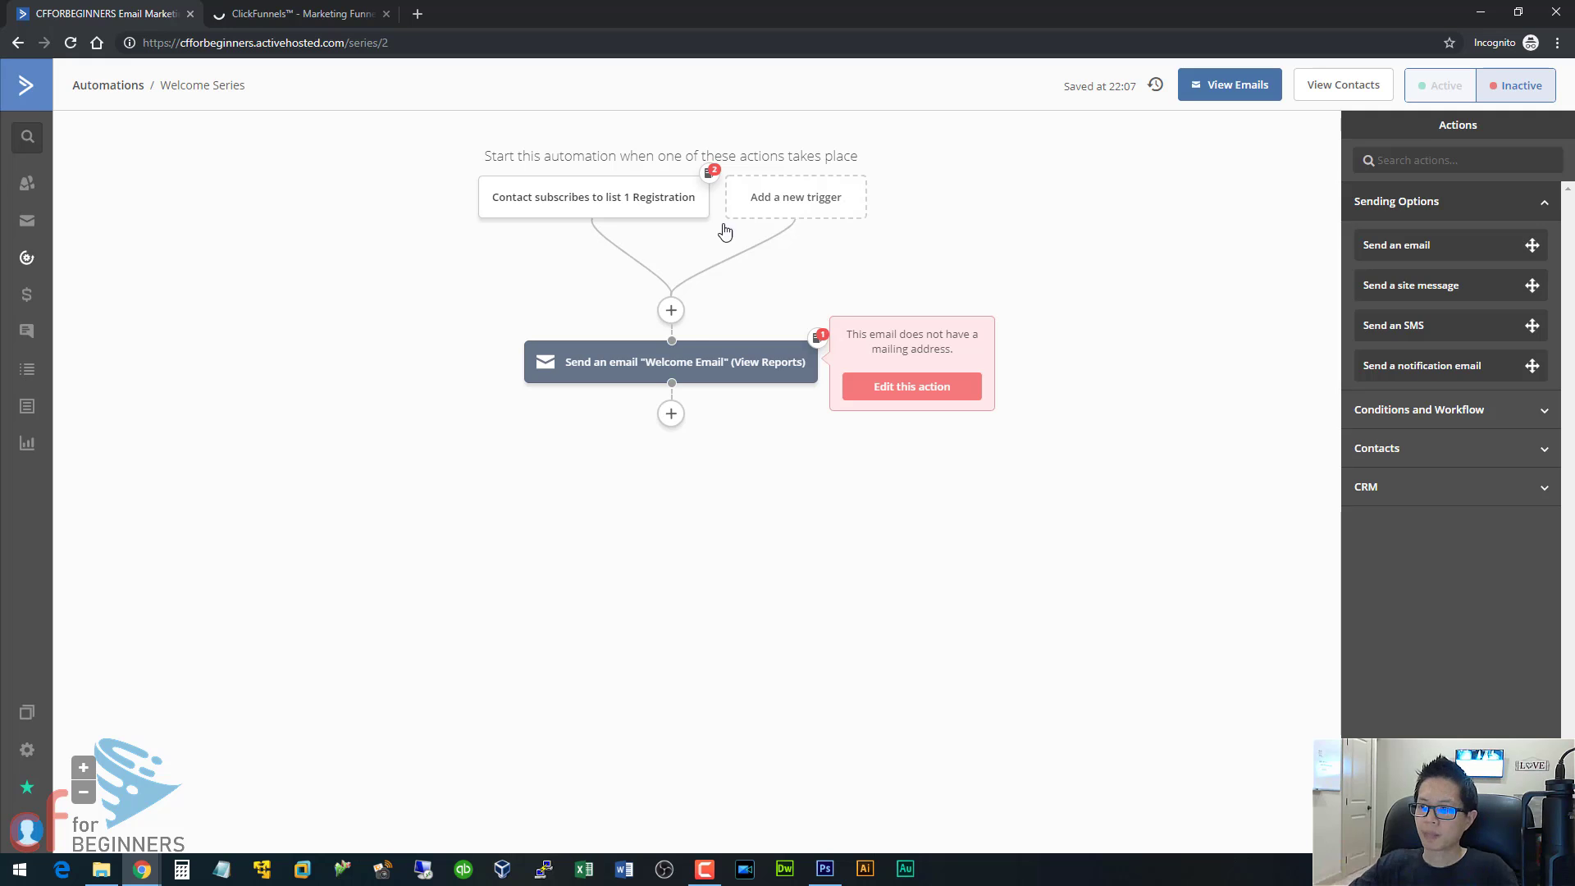
Open the Welcome Email from its send action for editing in the email designer.
{"action": "mouse_move", "coordinate": [759, 369]}
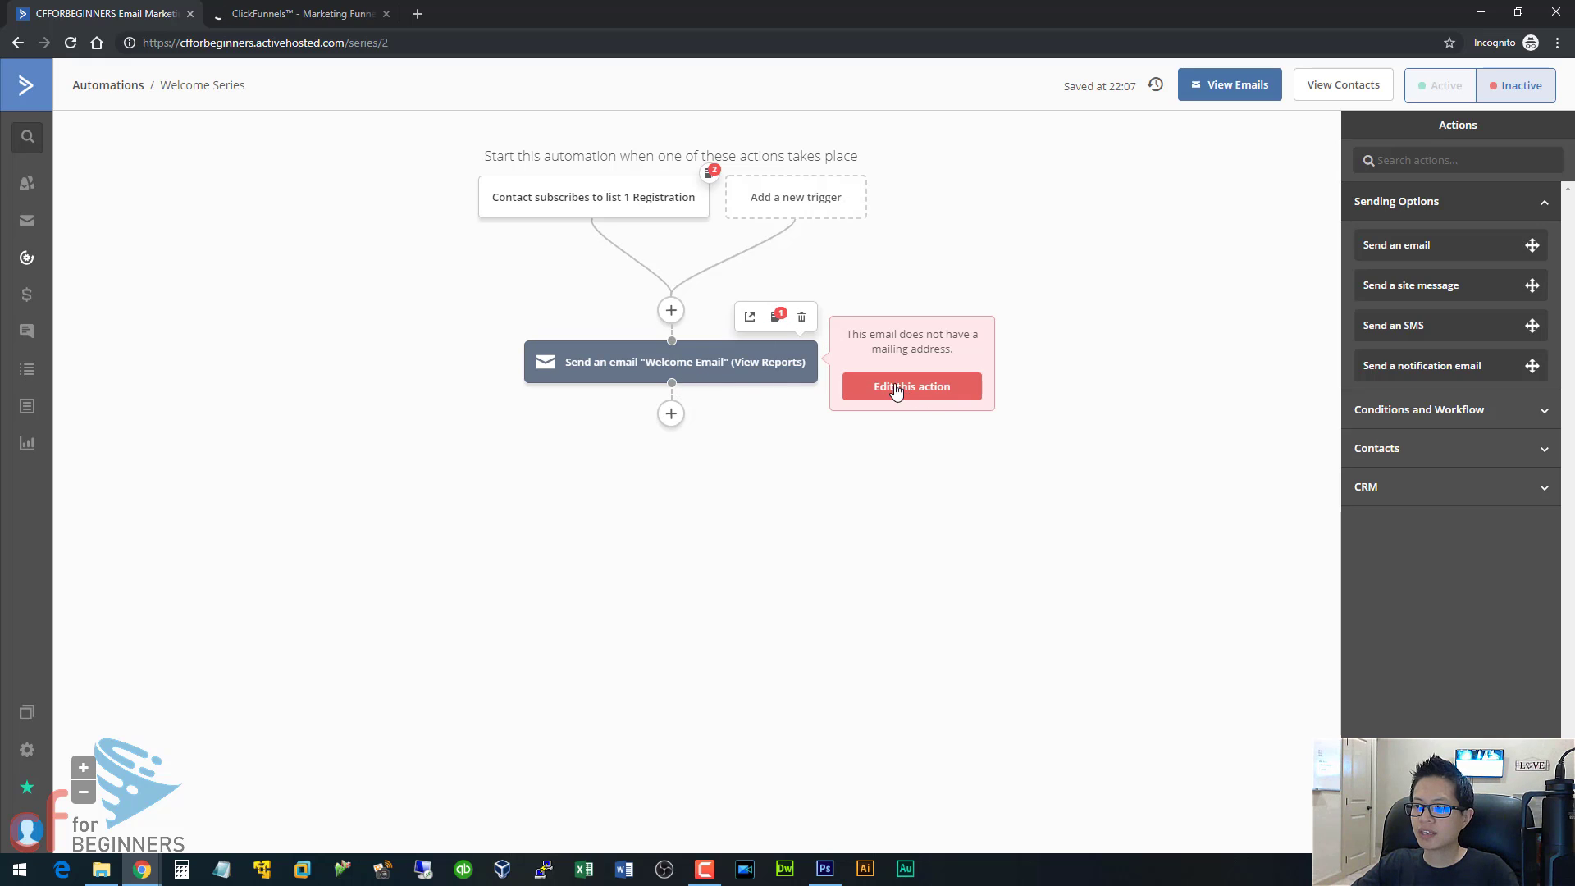
{"action": "left_click", "coordinate": [932, 394]}
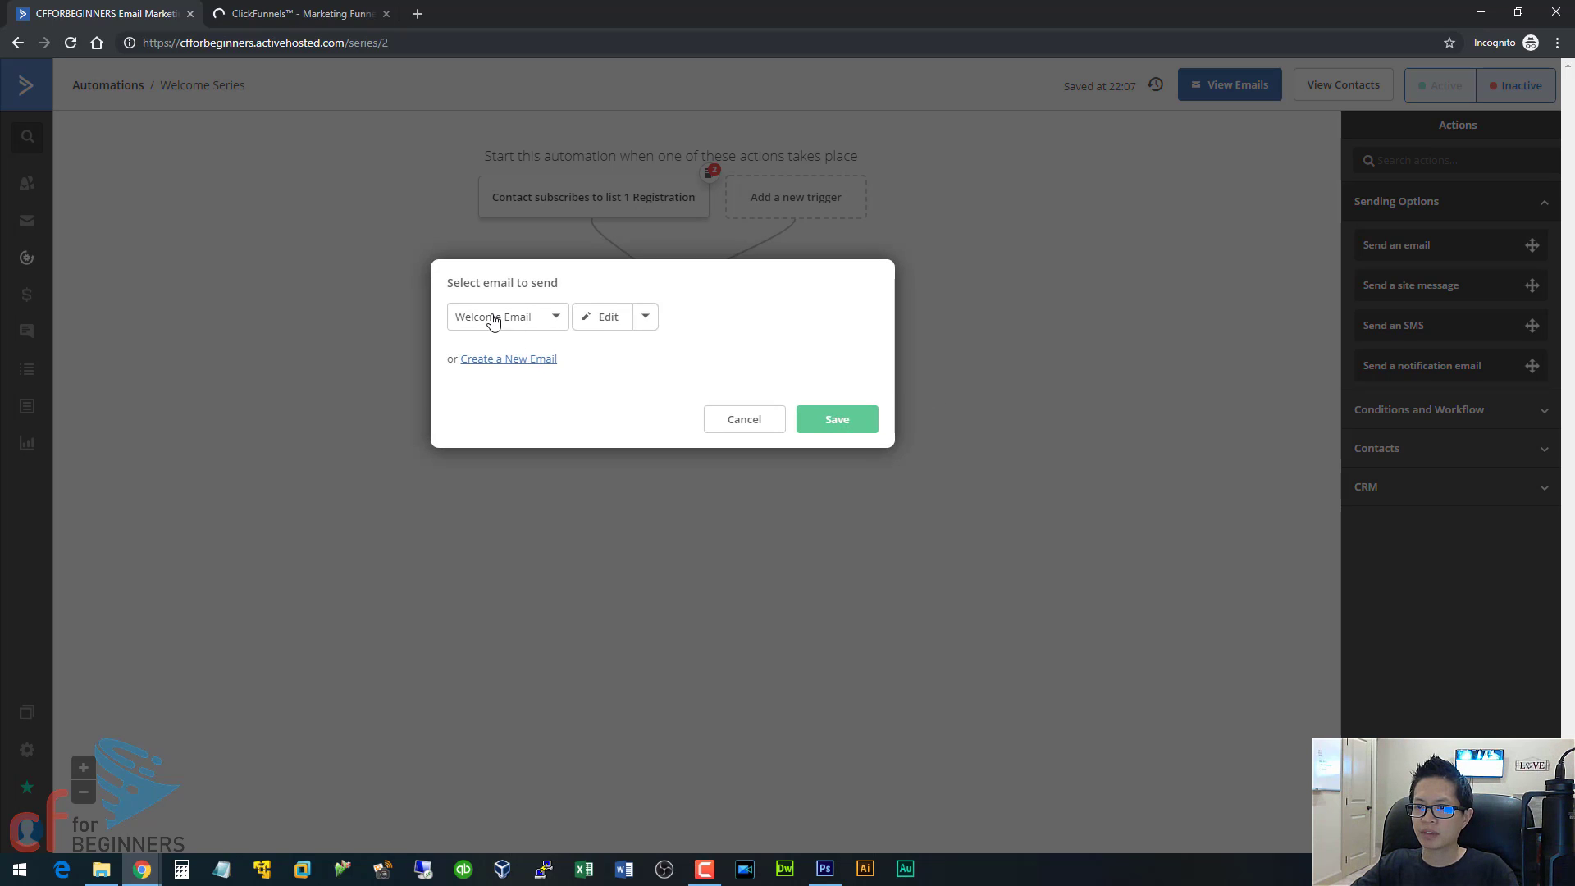
{"action": "left_click", "coordinate": [601, 326]}
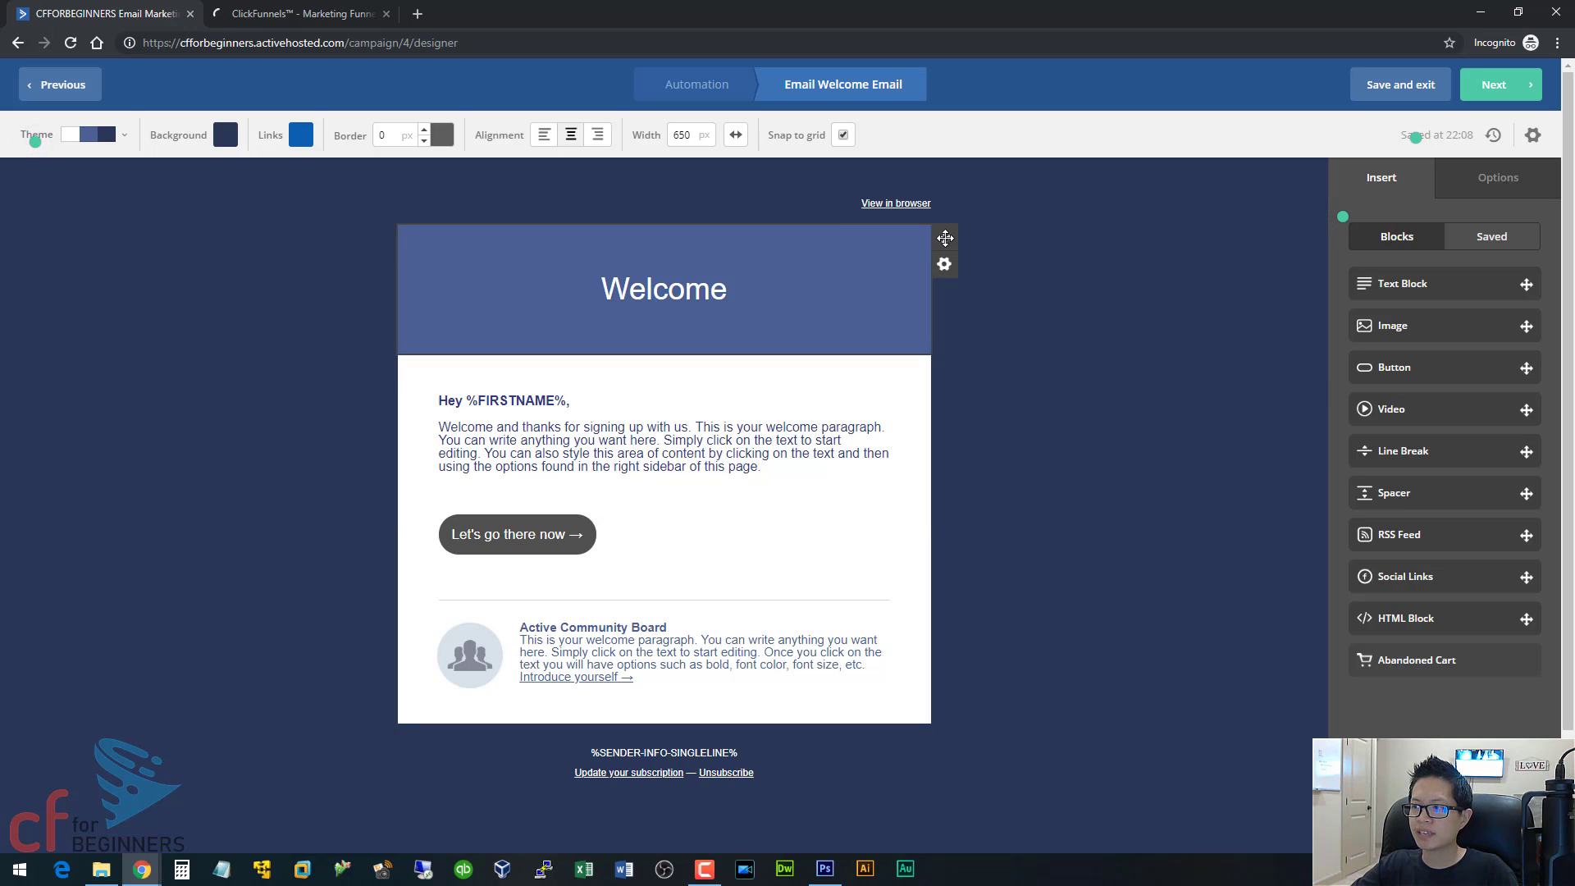
{"action": "left_click_drag", "start_coordinate": [920, 749], "coordinate": [927, 725]}
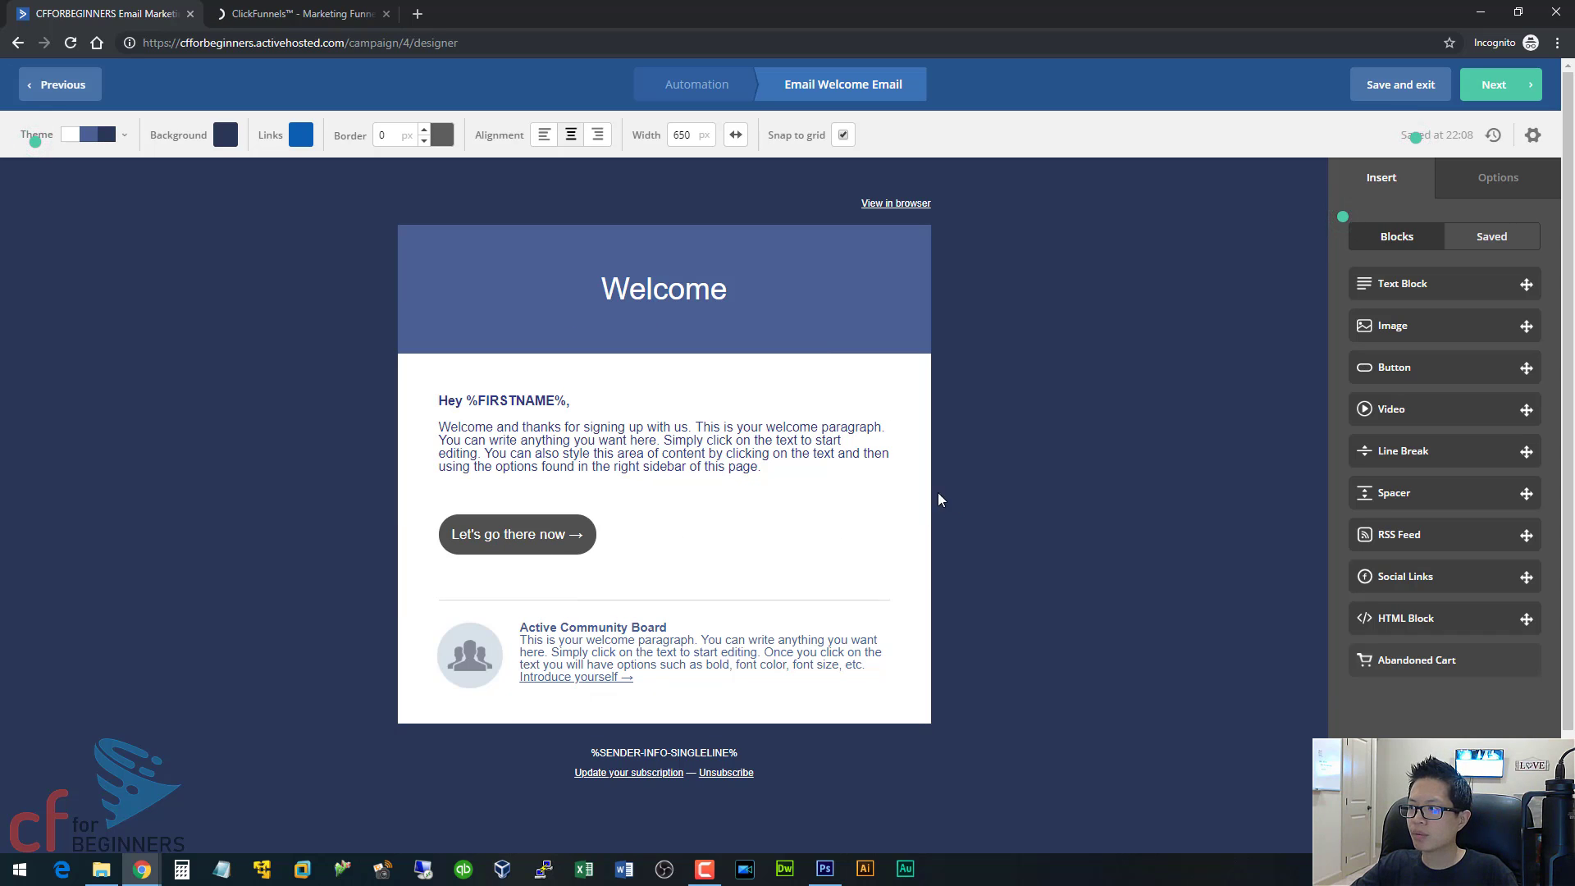
Add a button block above "Let's go there now" and make its text "Click here to download the report".
{"action": "left_click", "coordinate": [1406, 372]}
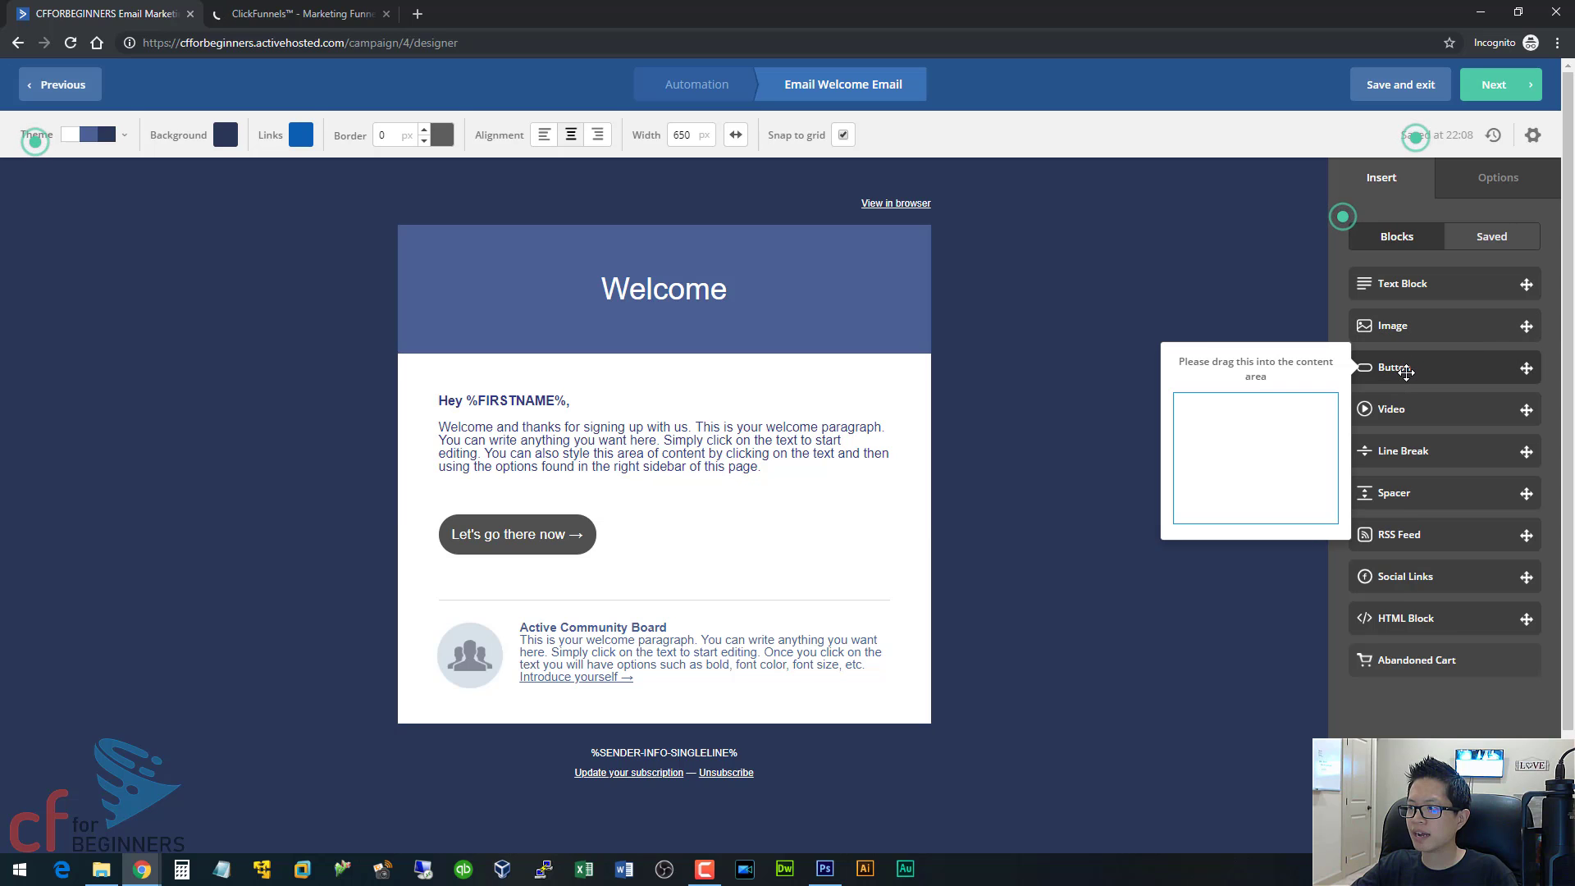
{"action": "left_click_drag", "start_coordinate": [1415, 371], "coordinate": [687, 545]}
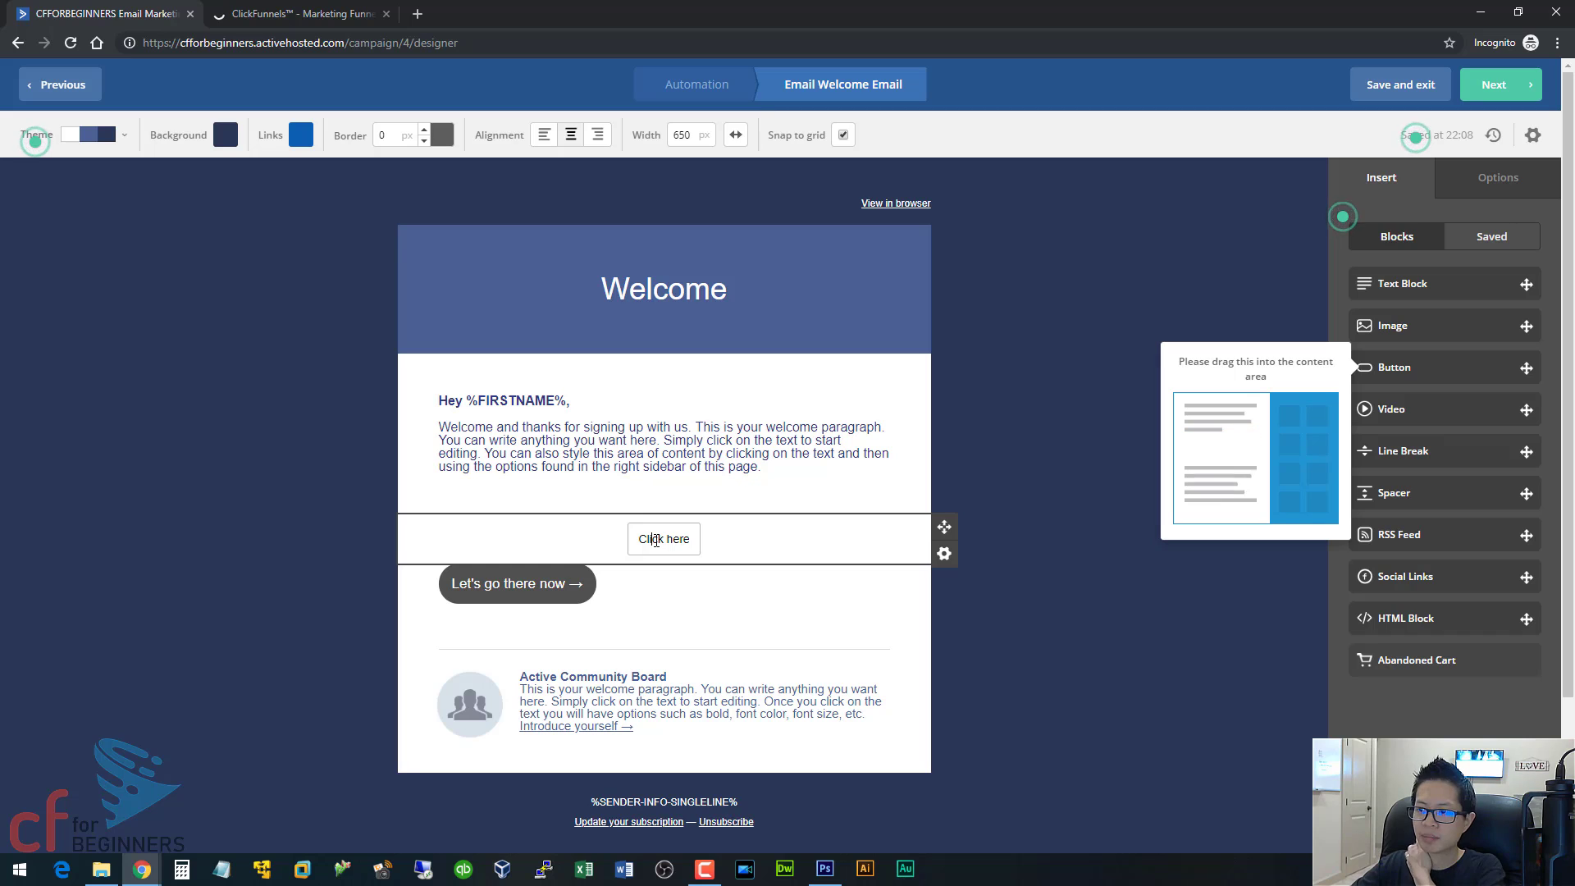
{"action": "left_click", "coordinate": [667, 538]}
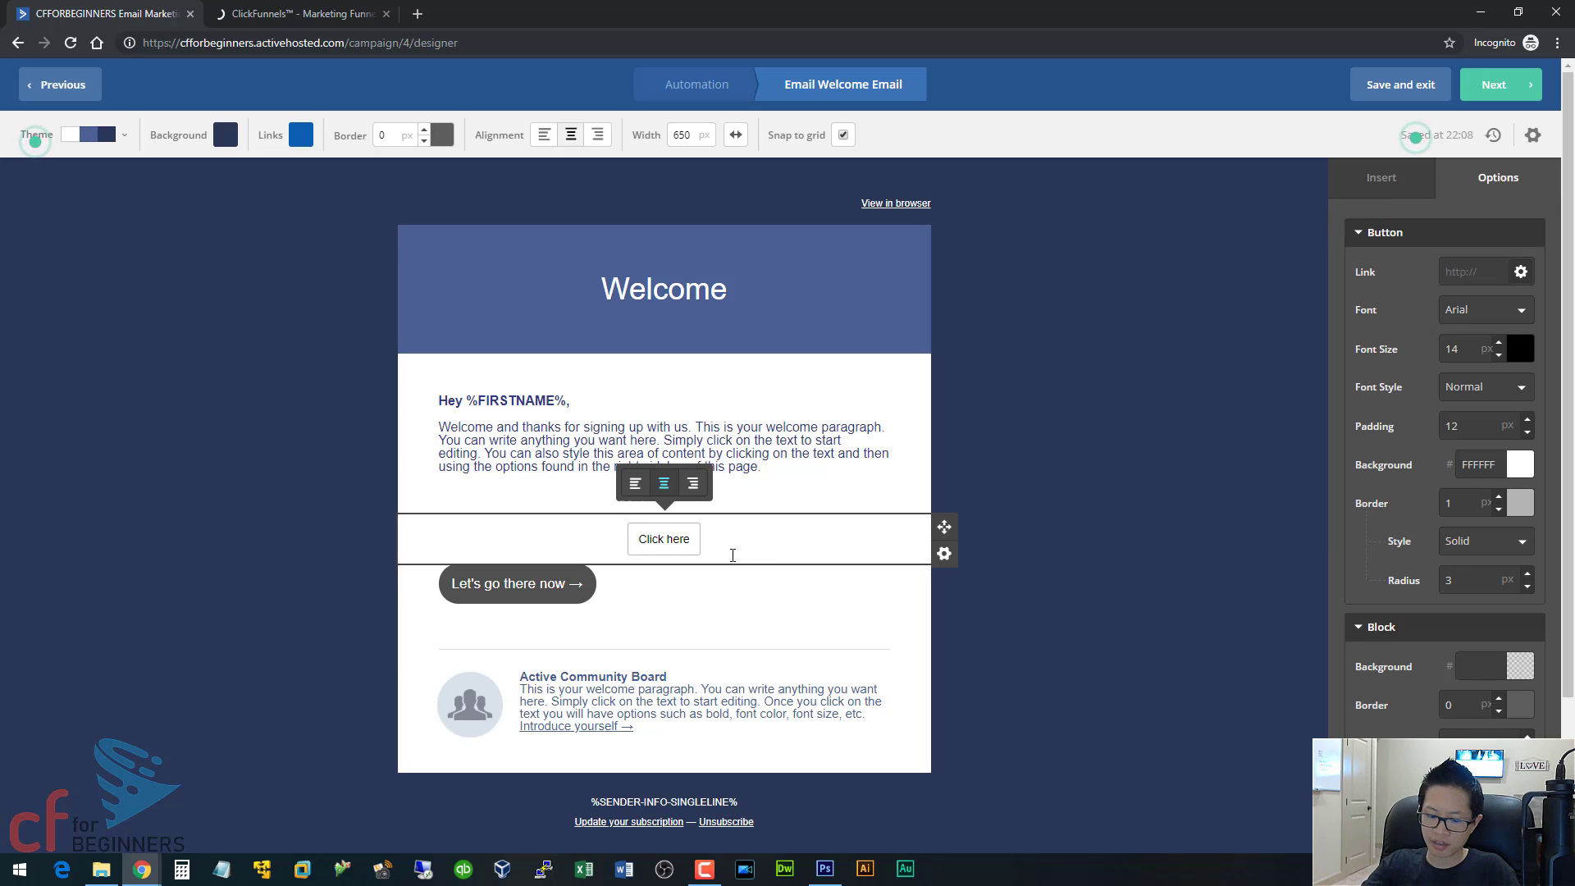
{"action": "type", "text": "to download the repor"}
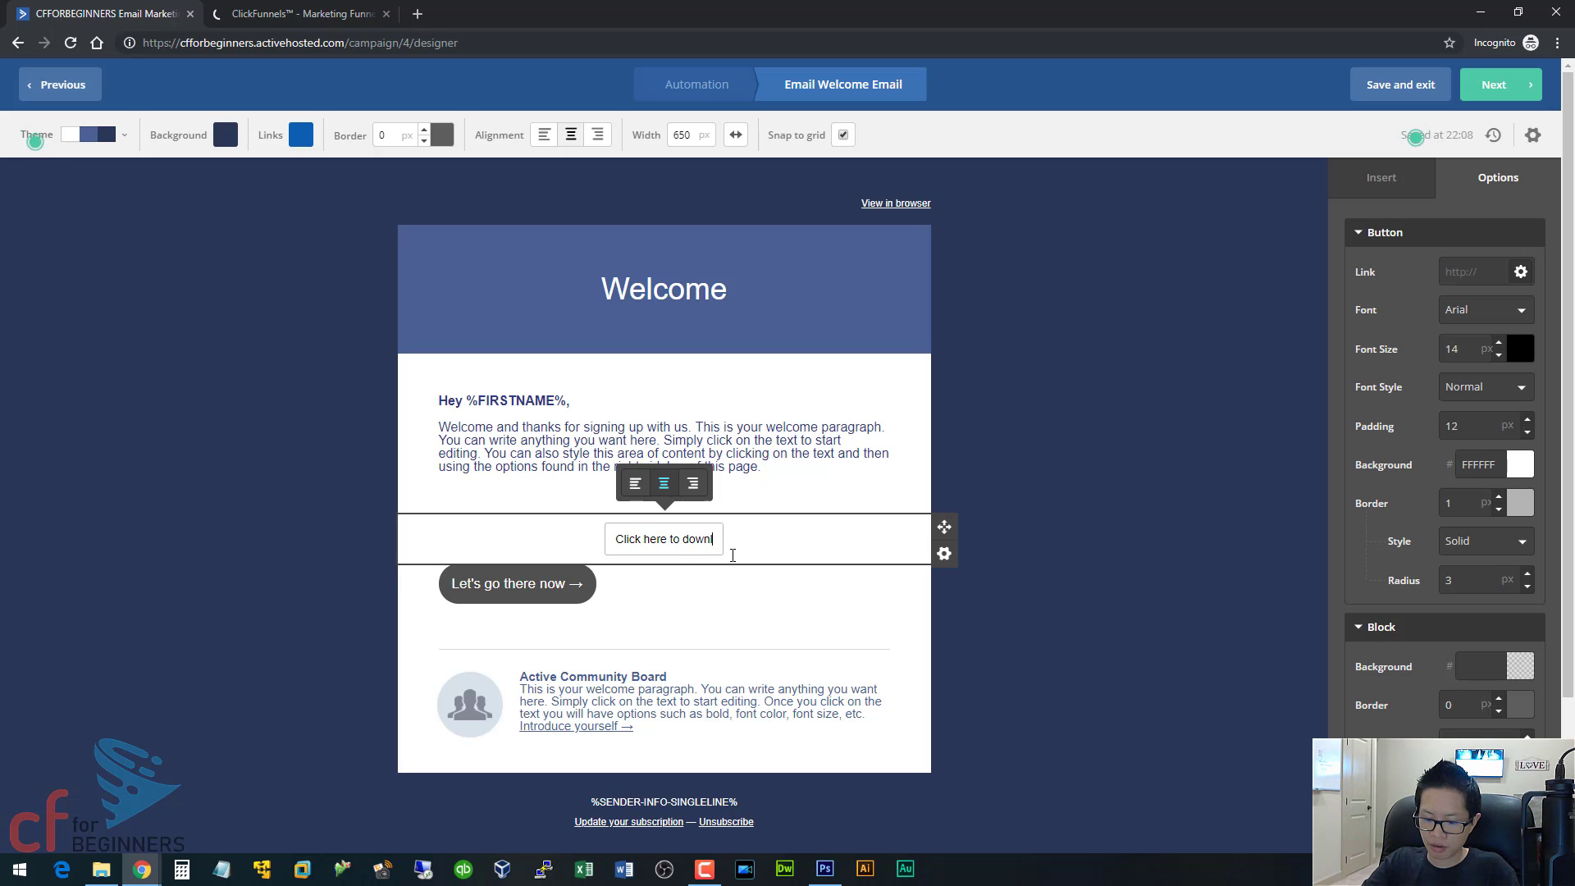
{"action": "type", "text": "t"}
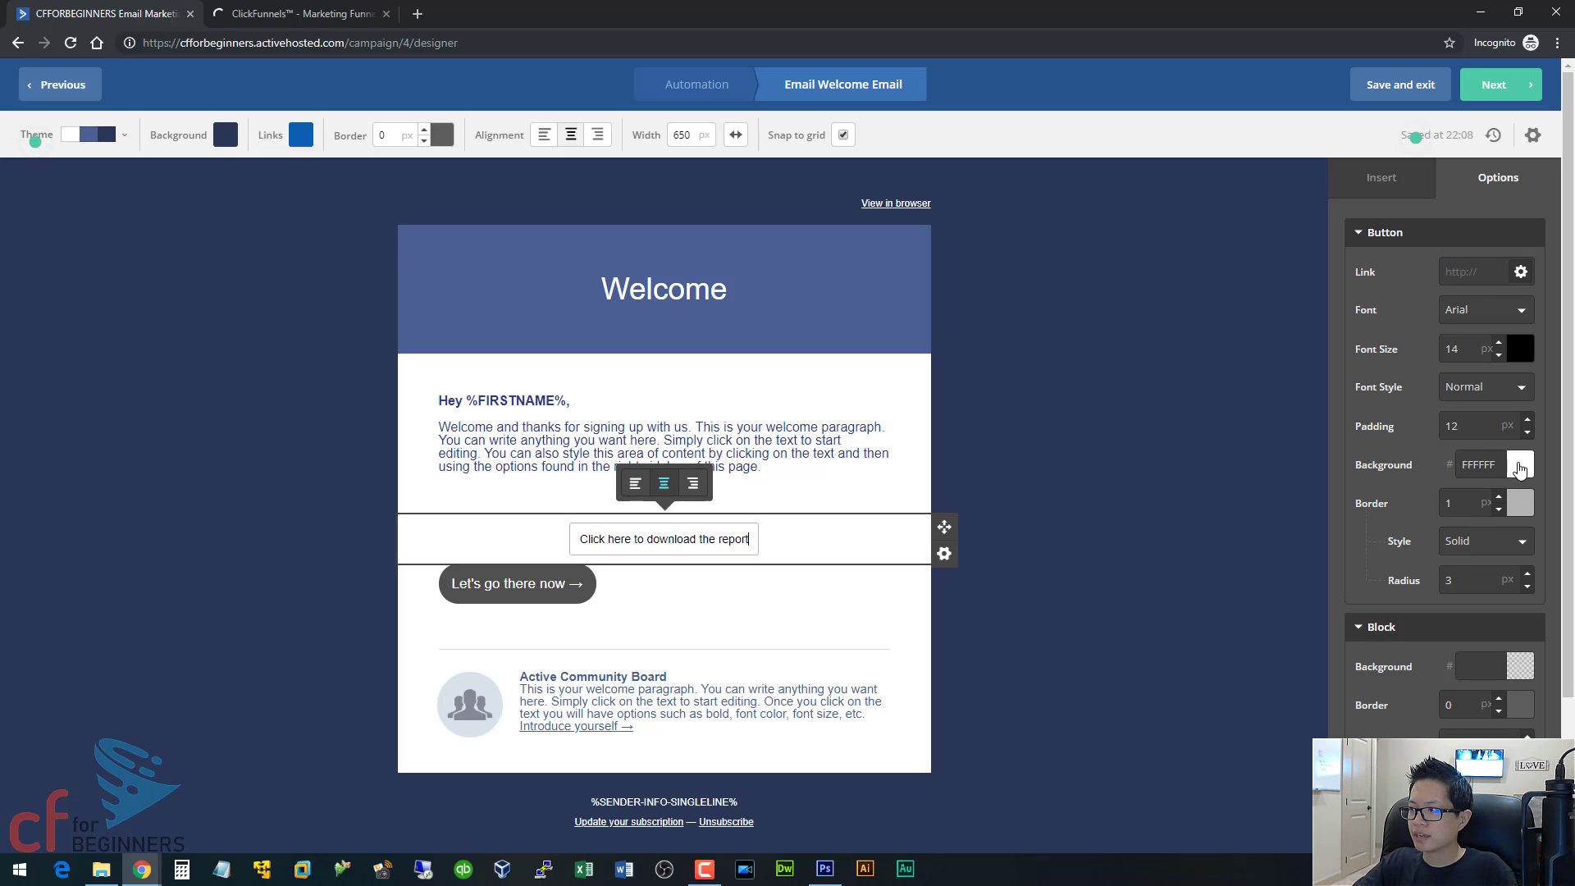
Give the download button a red FF0303 background and a black border colour.
{"action": "left_click", "coordinate": [1519, 465]}
{"action": "left_click_drag", "start_coordinate": [1502, 496], "coordinate": [1528, 489]}
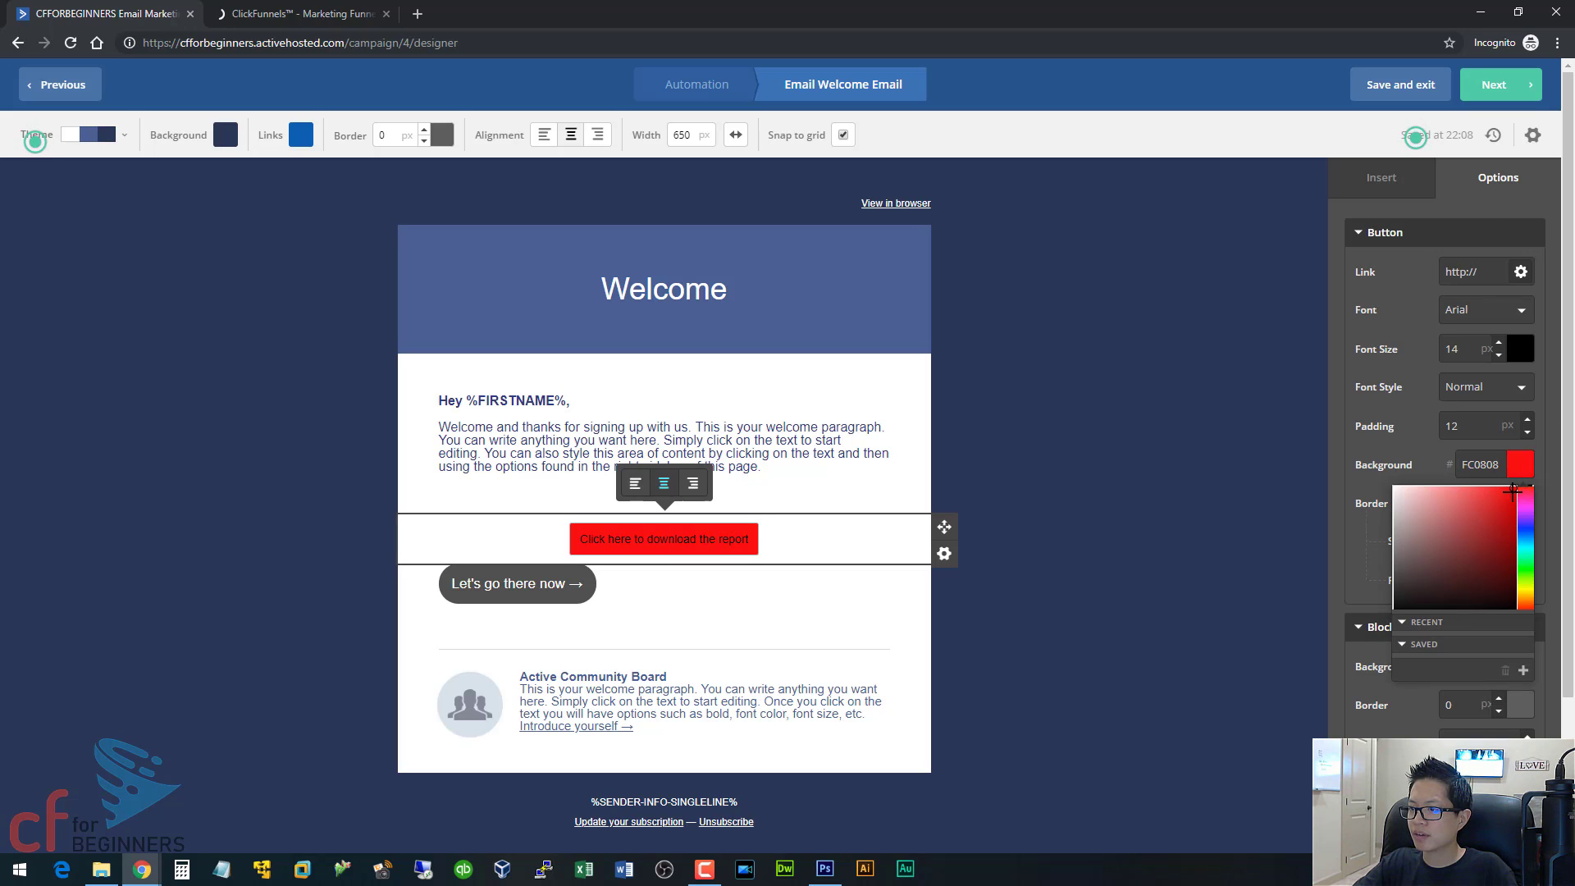
{"action": "left_click", "coordinate": [1520, 465]}
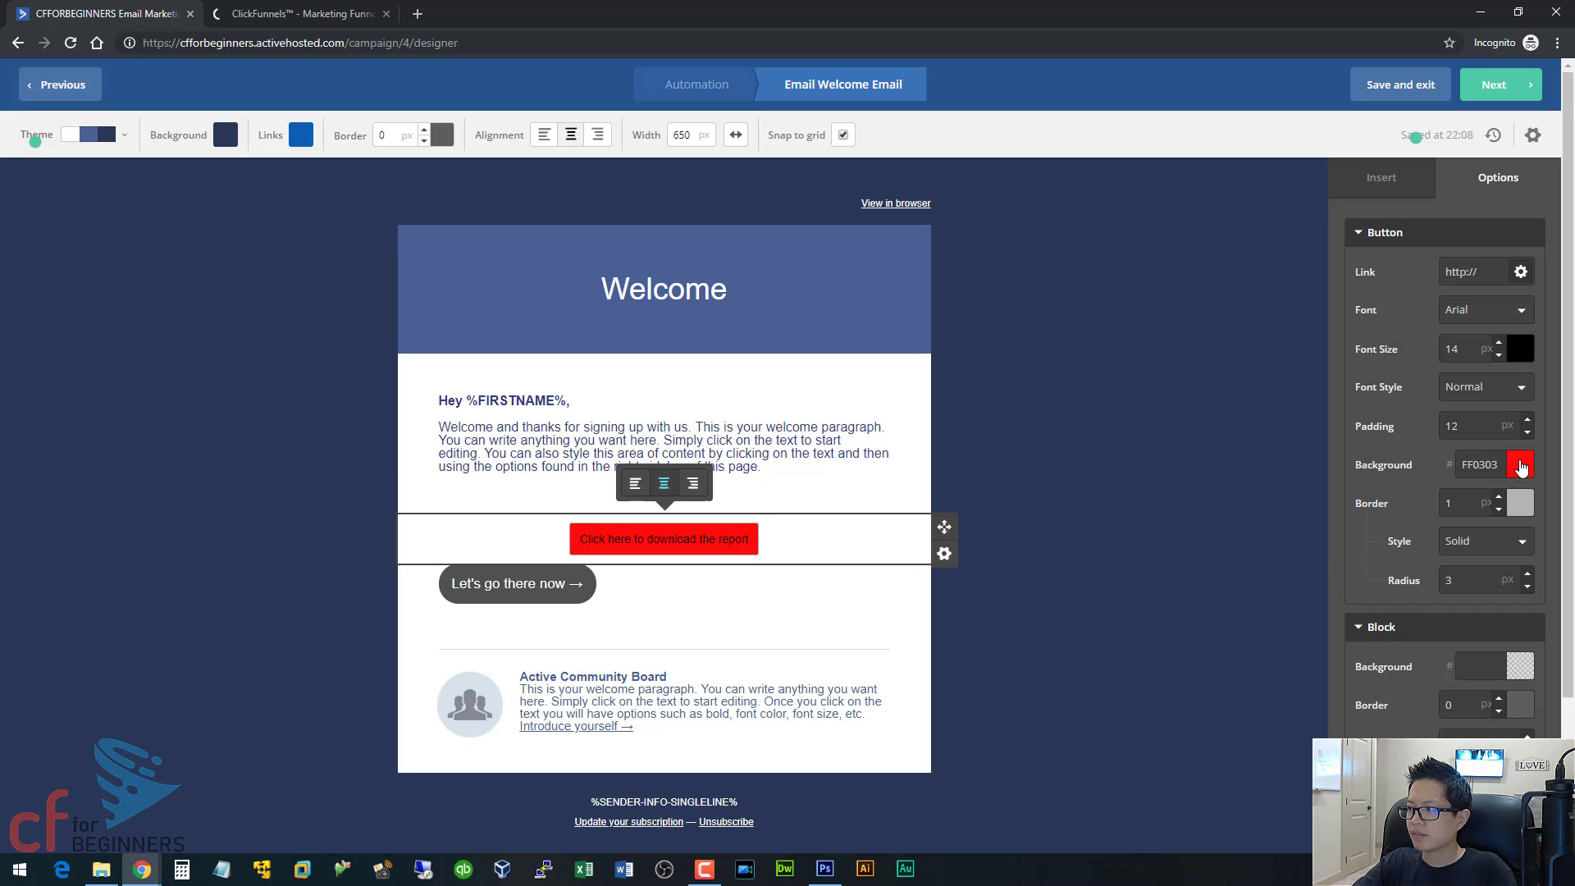
{"action": "left_click", "coordinate": [1516, 503]}
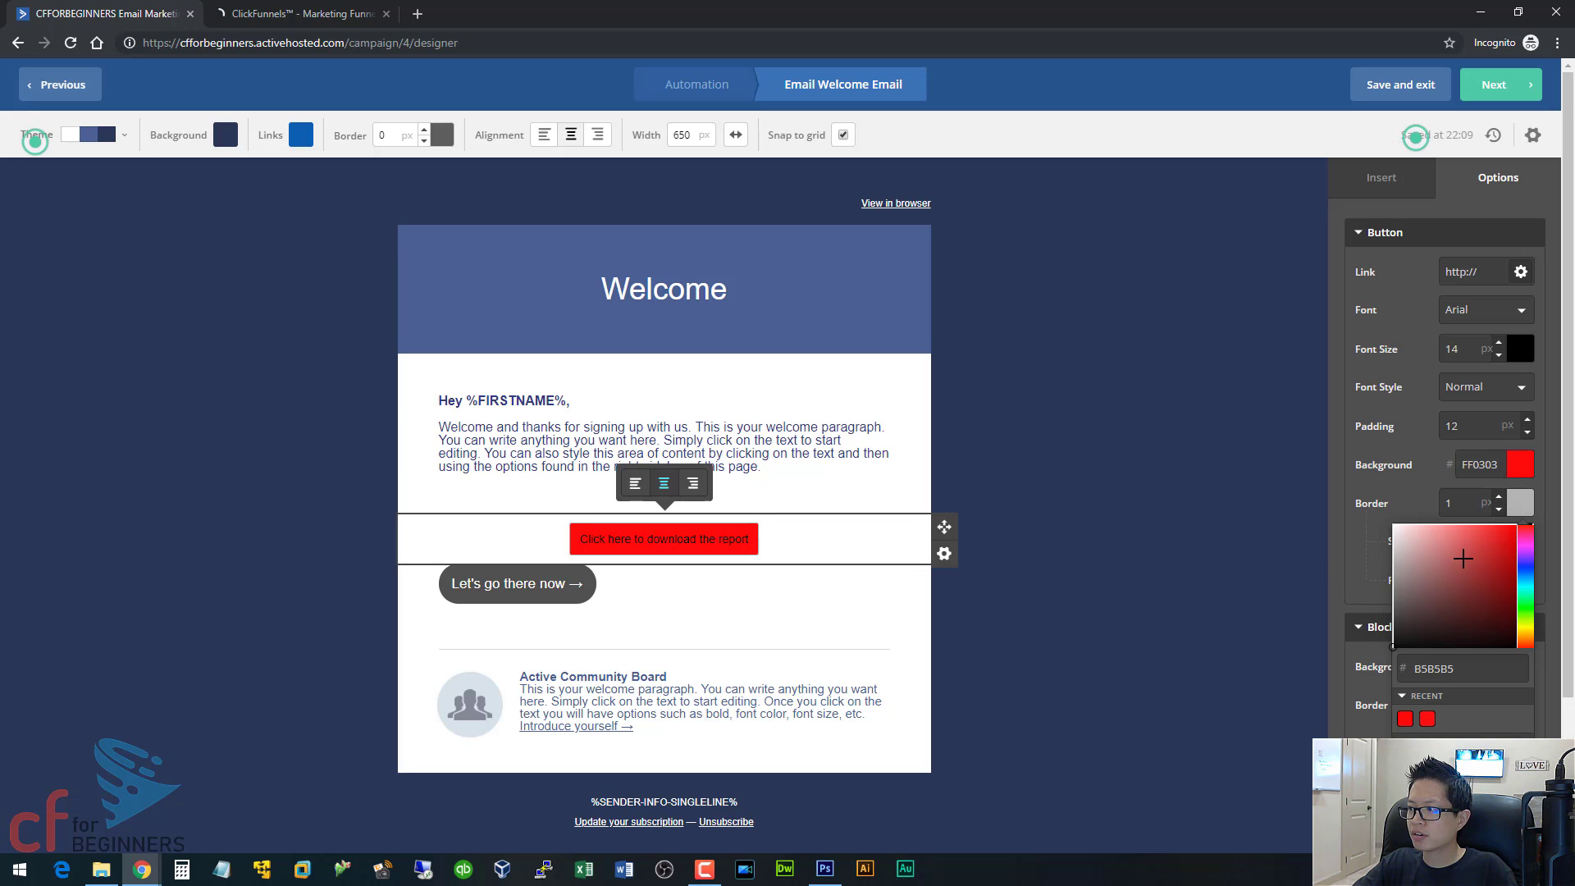
{"action": "left_click", "coordinate": [1391, 655]}
{"action": "left_click", "coordinate": [1380, 671]}
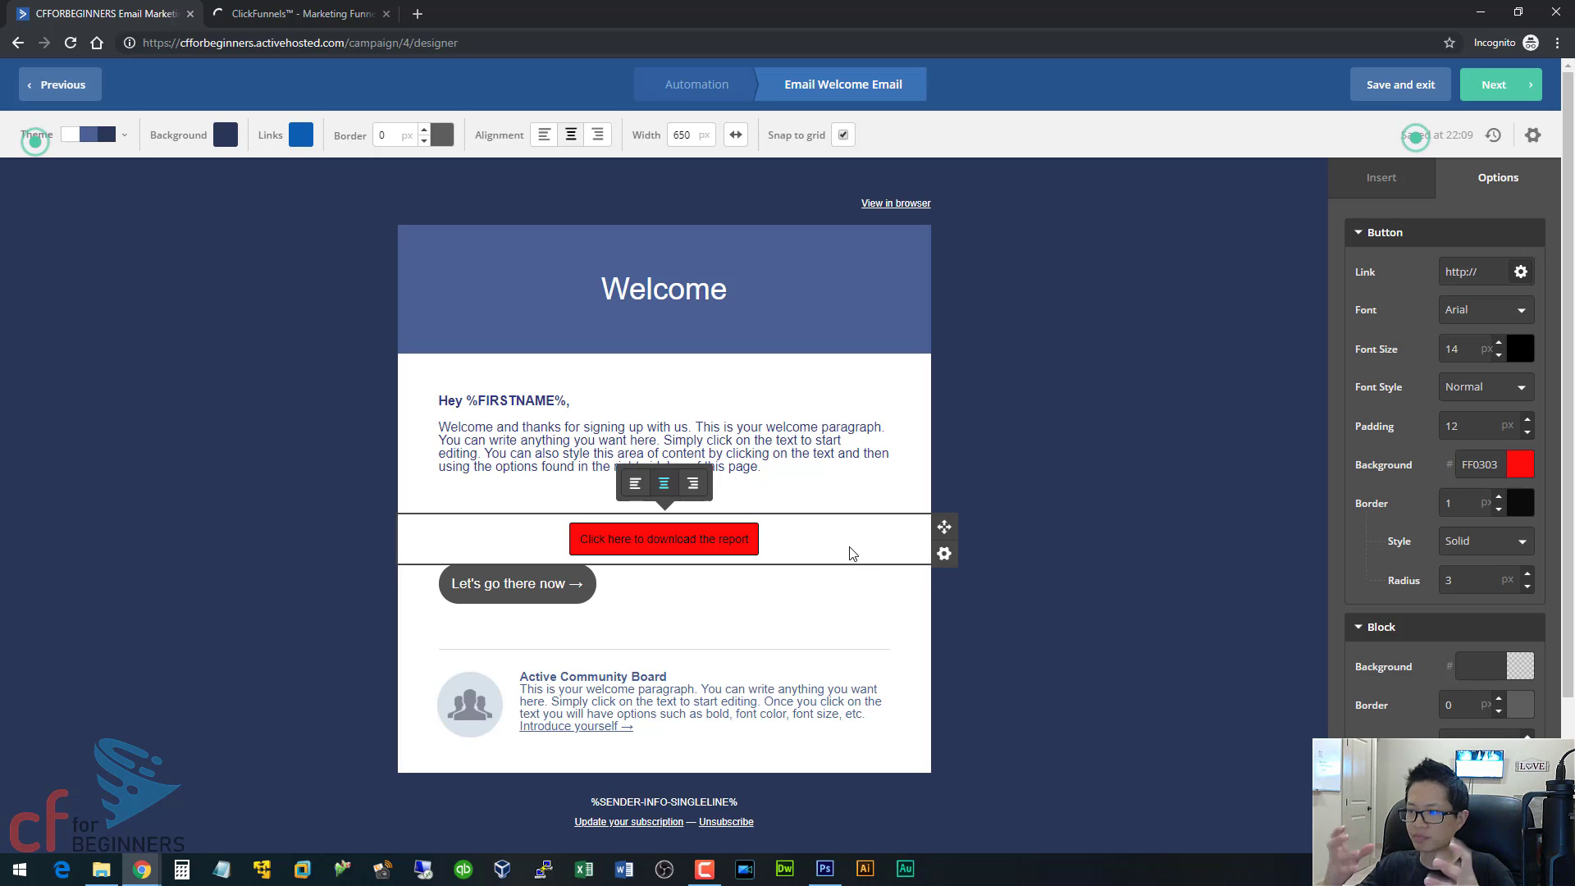
{"action": "scroll", "coordinate": [1467, 584], "scroll_direction": "down", "scroll_amount": 3}
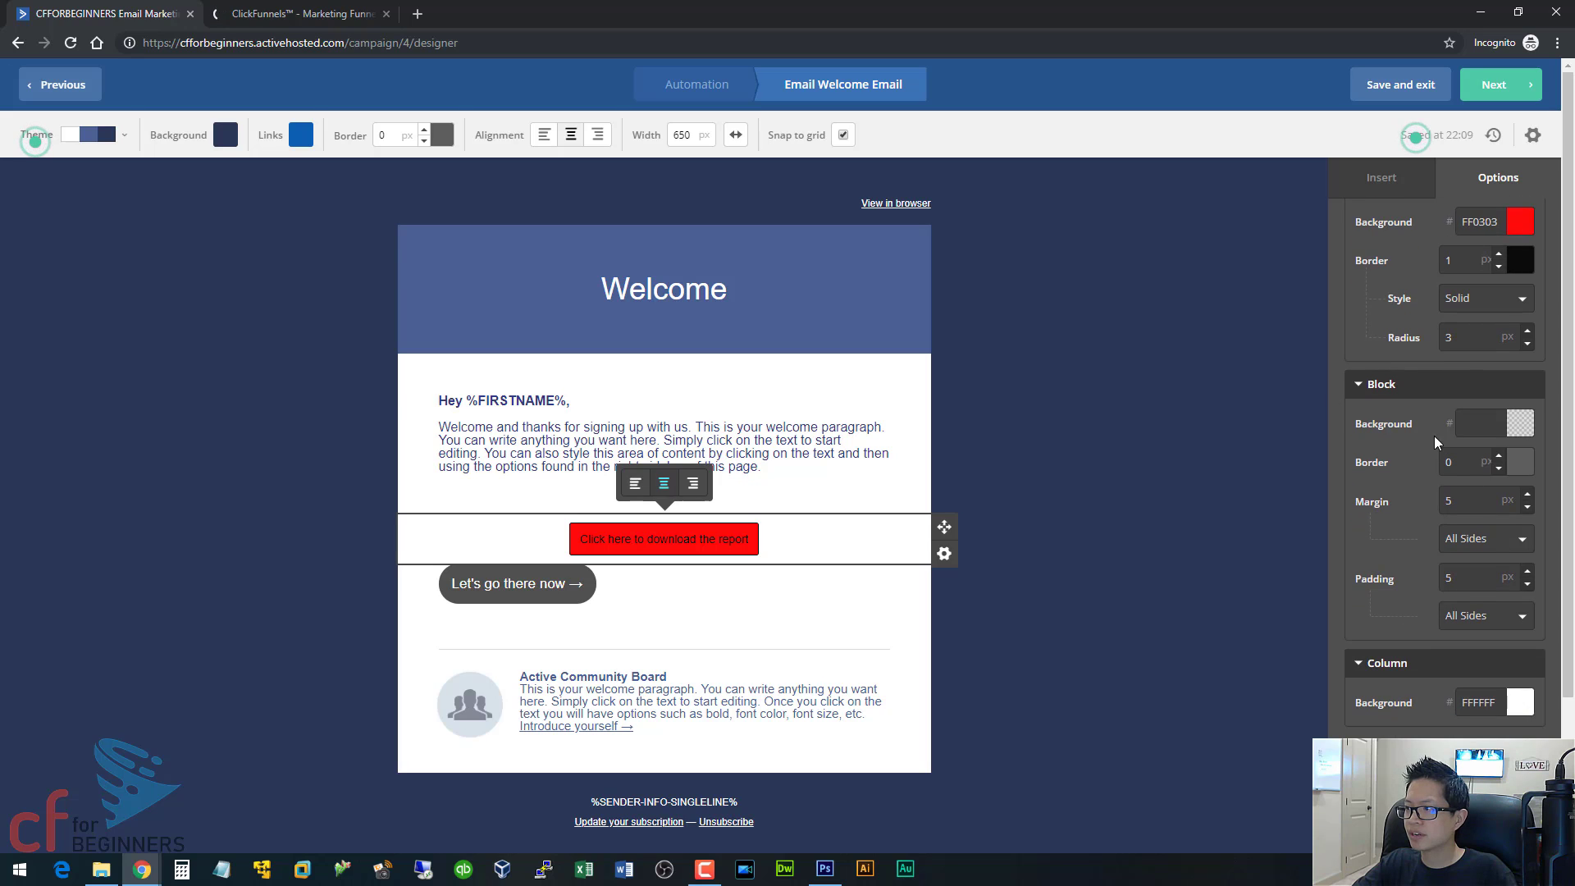
{"action": "scroll", "coordinate": [1433, 534], "scroll_direction": "up", "scroll_amount": 3}
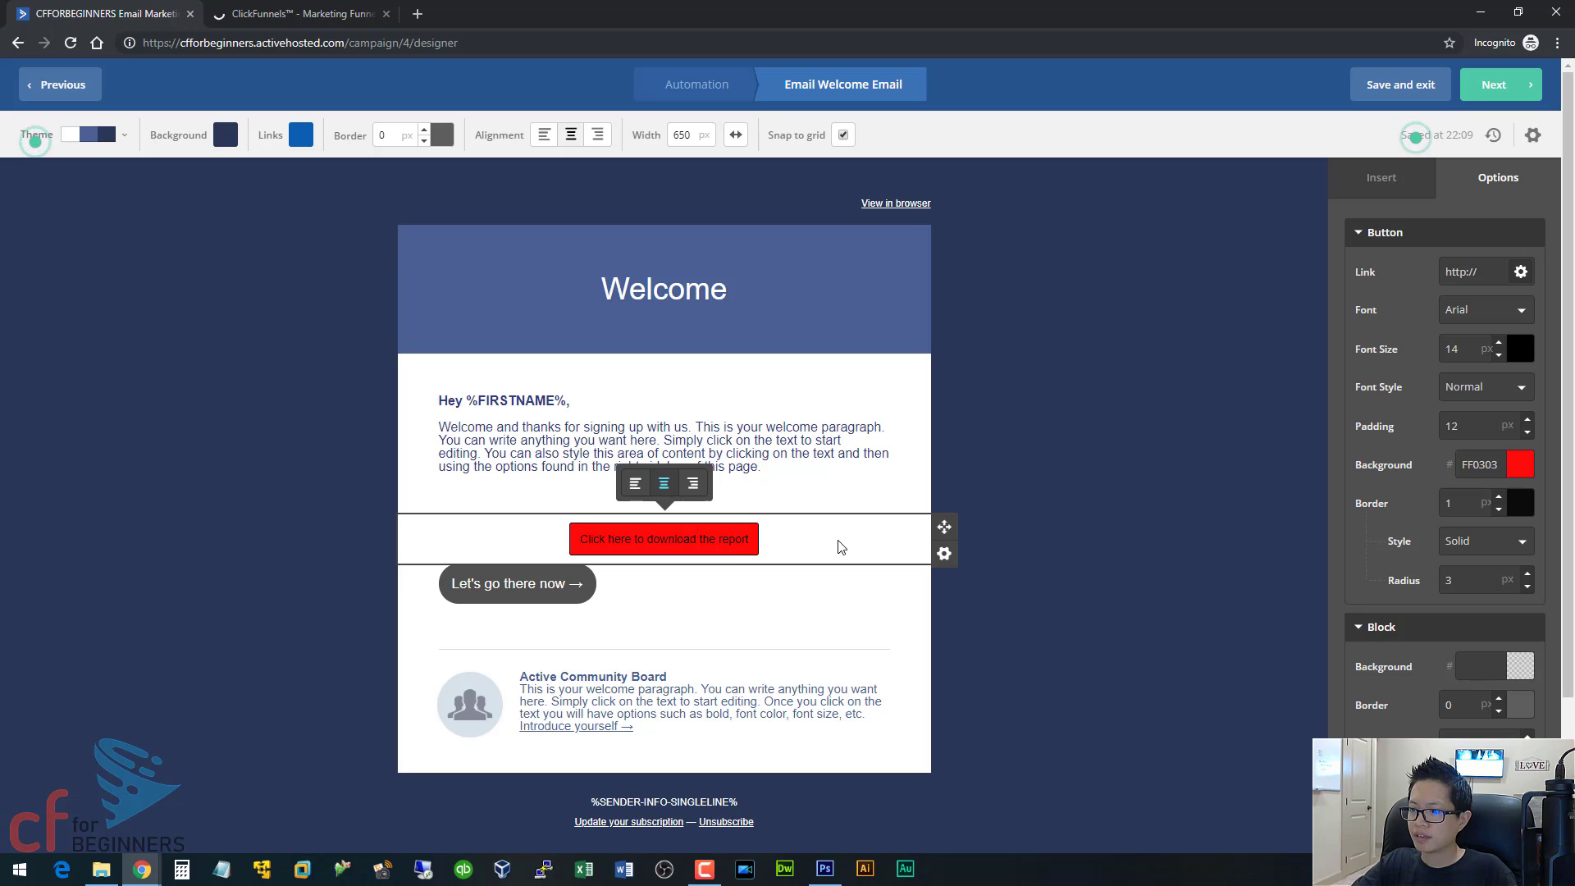
{"action": "left_click", "coordinate": [703, 491]}
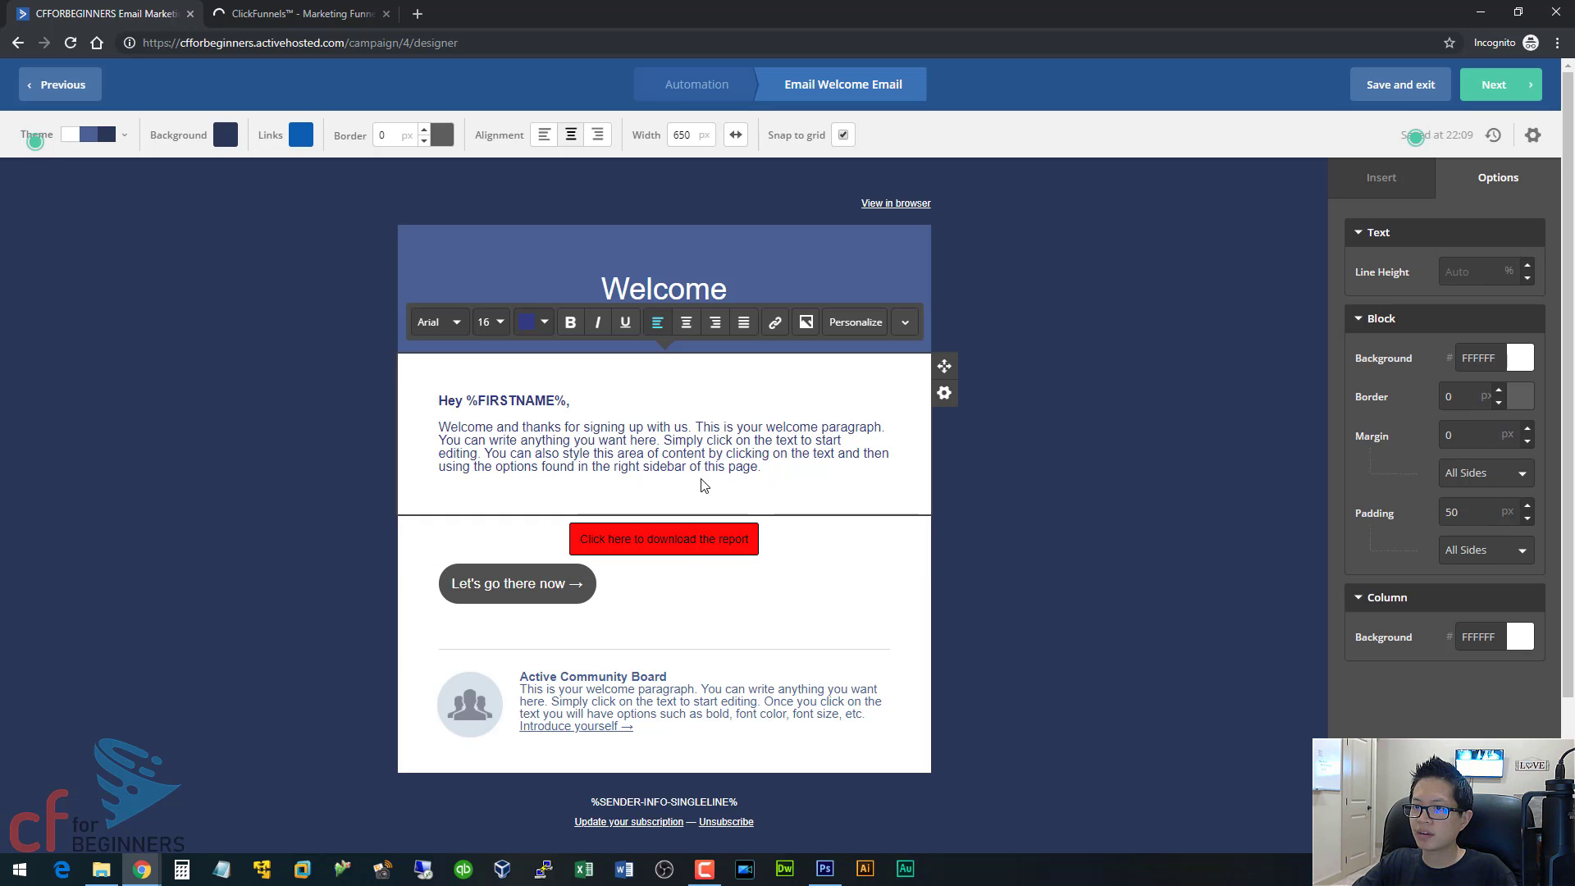
{"action": "left_click", "coordinate": [637, 538]}
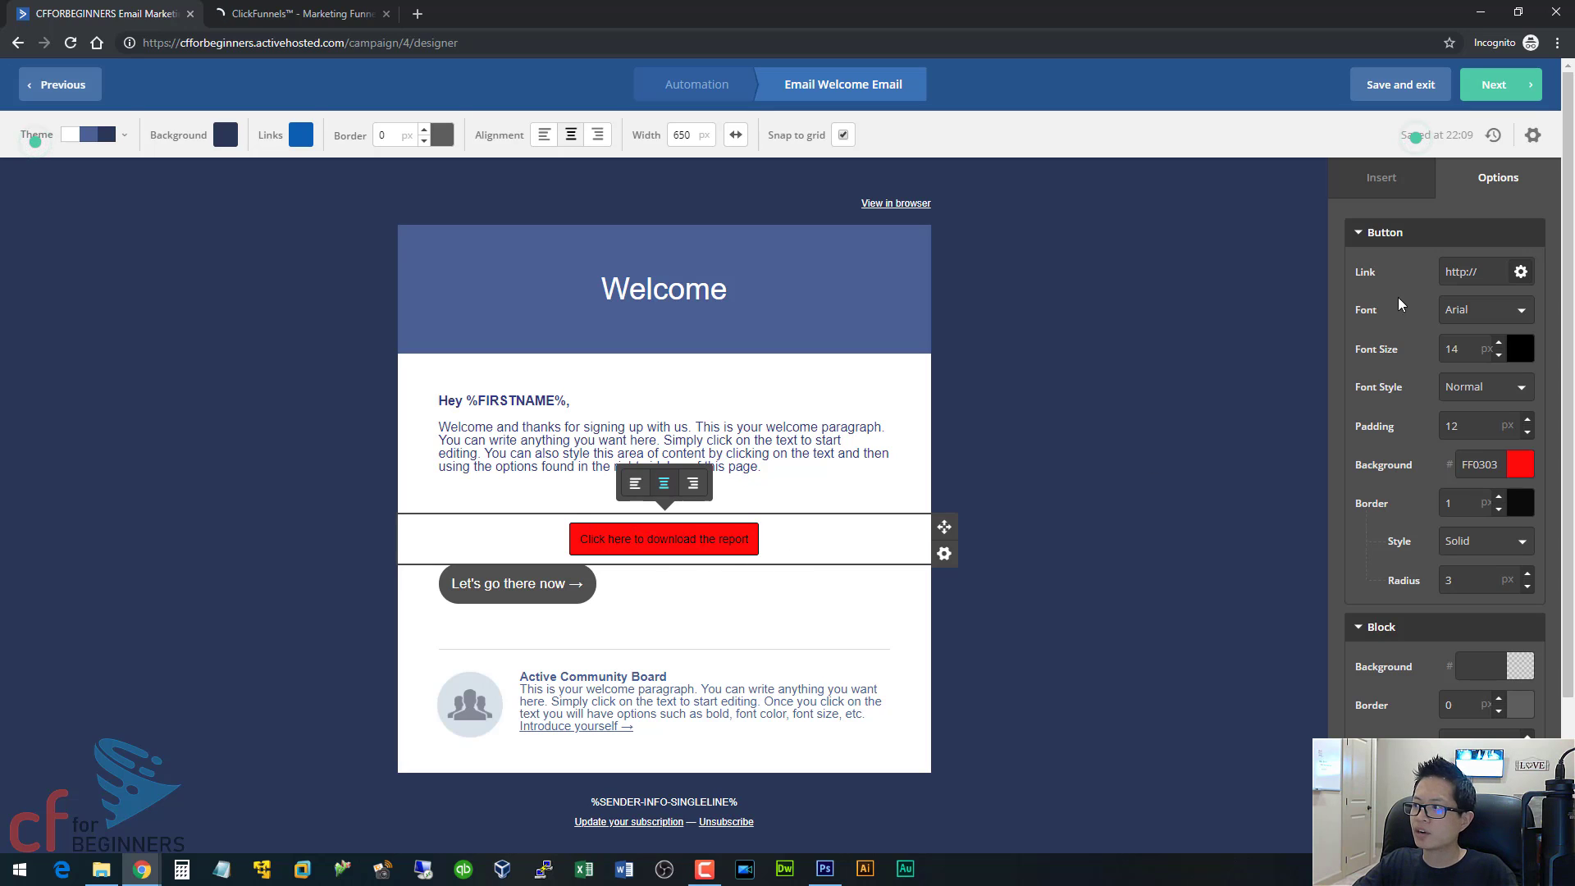
{"action": "left_click", "coordinate": [1476, 277]}
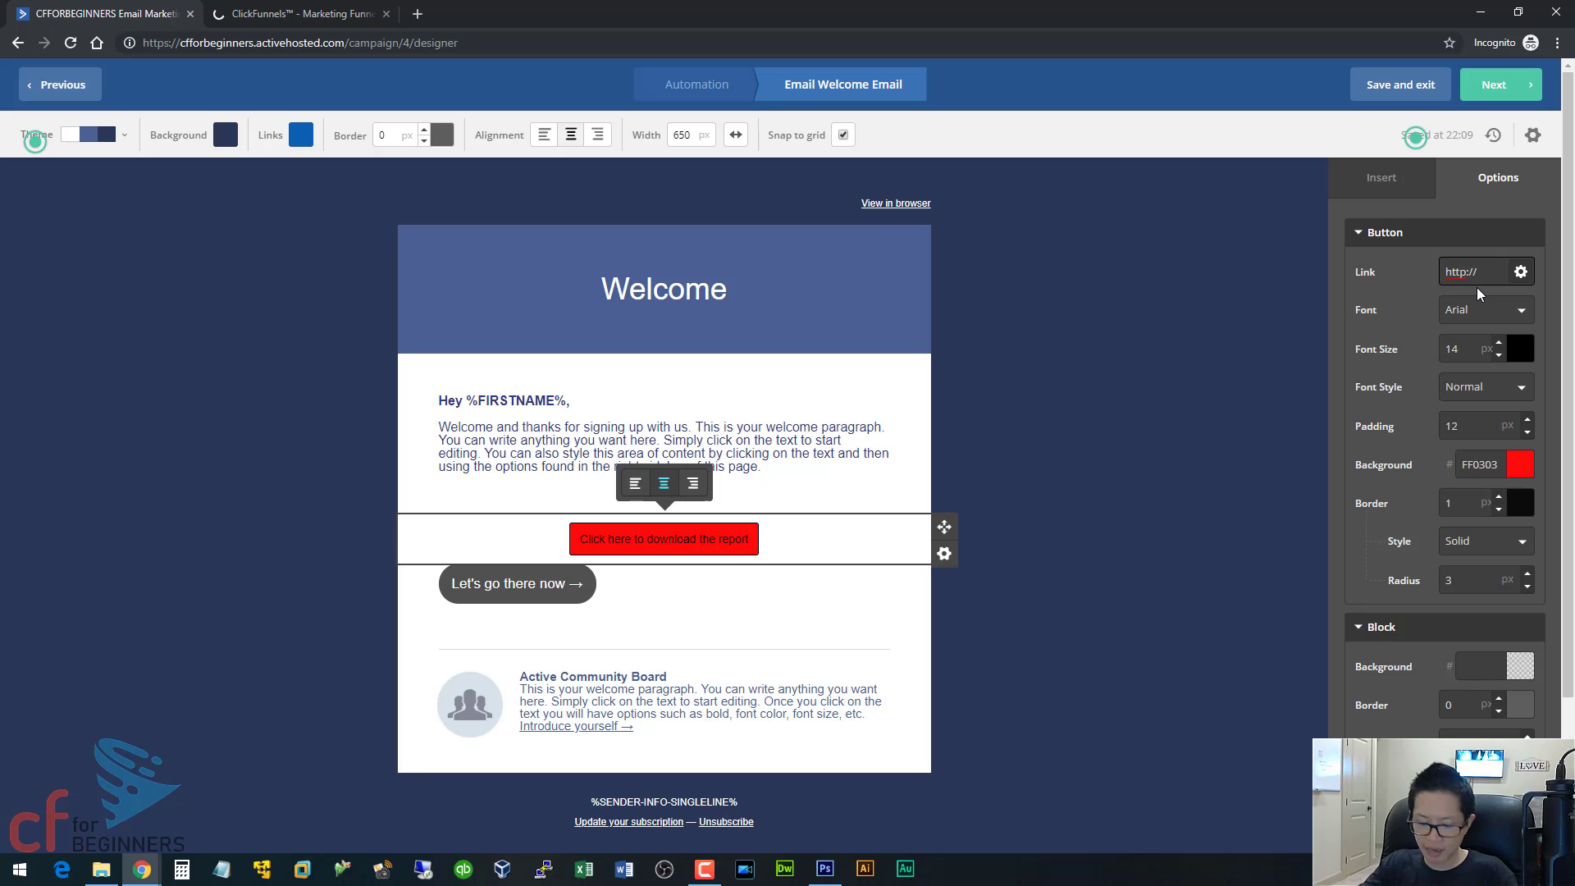
{"action": "type", "text": "google.com"}
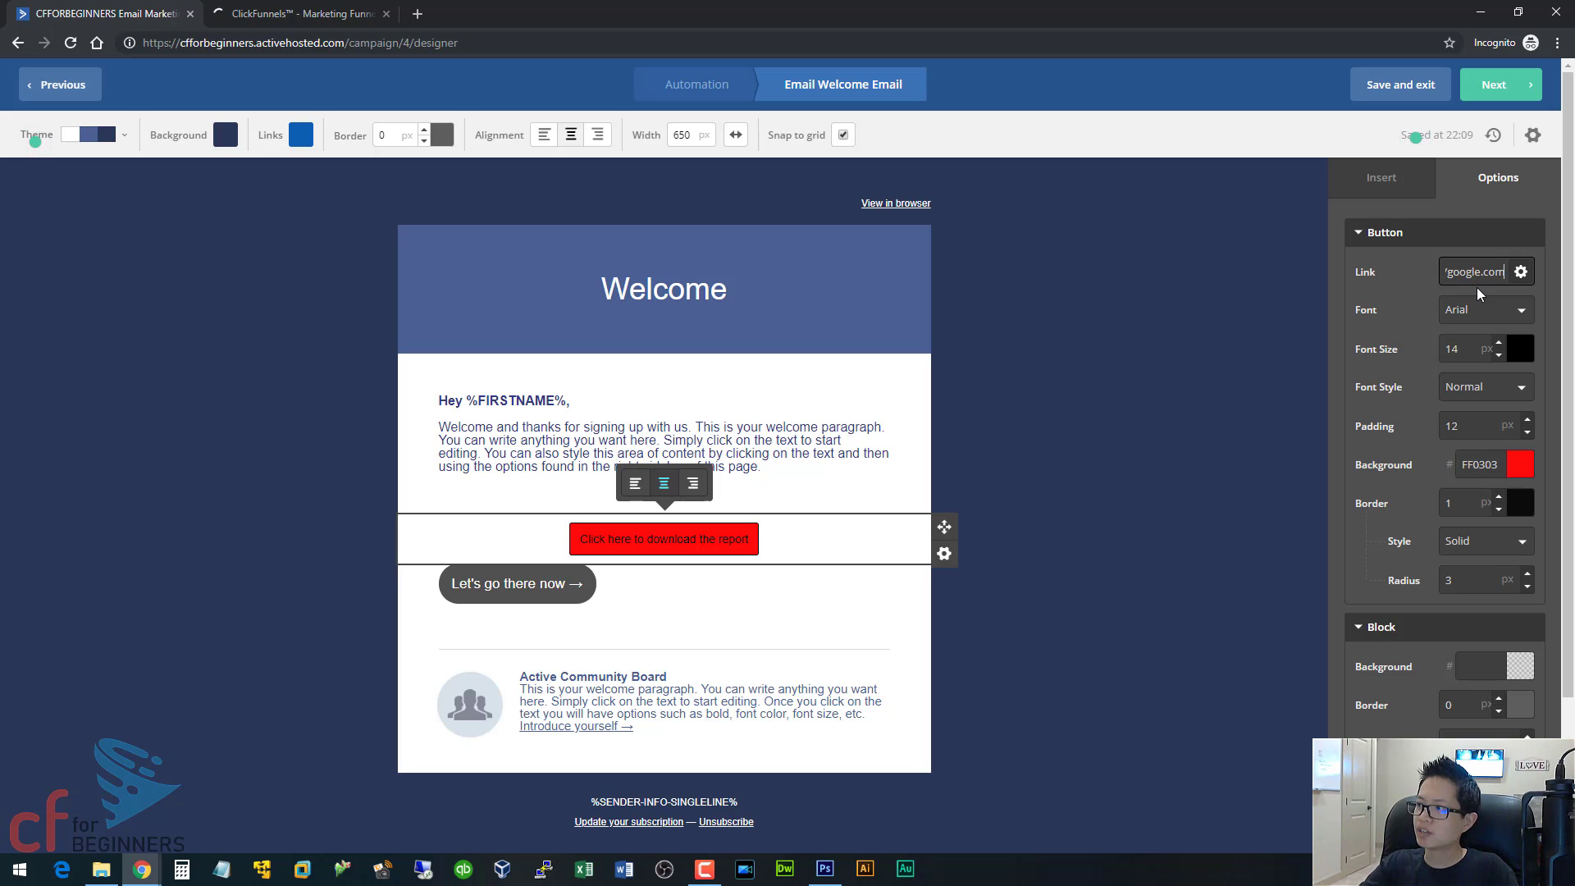
{"action": "left_click", "coordinate": [1188, 321]}
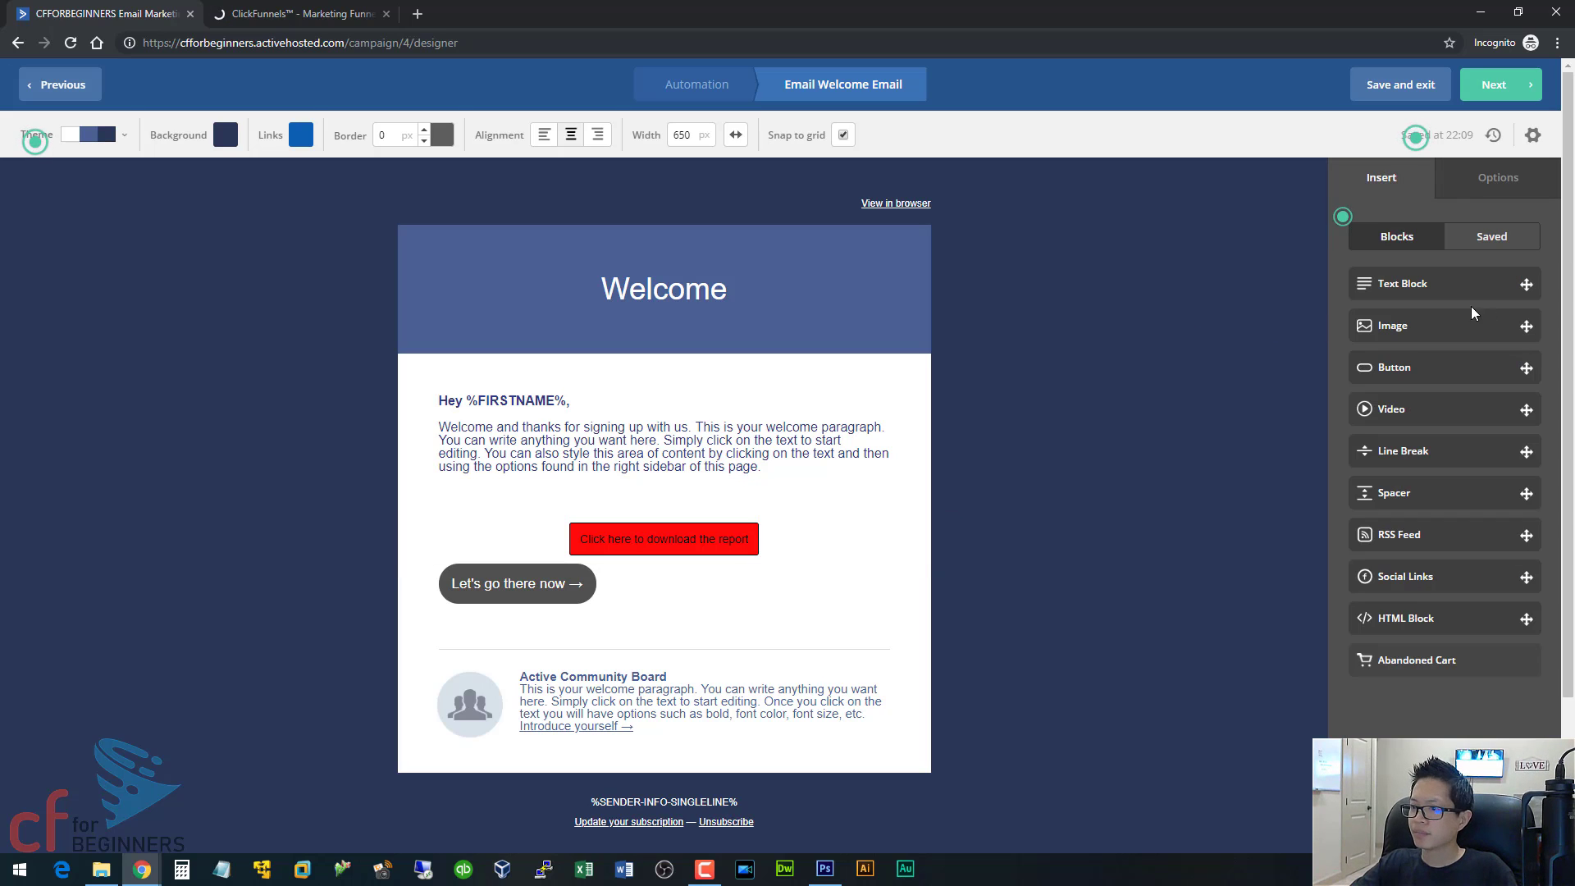
Examine the actions available when a contact clicks the download button's link, keeping the link without any action.
{"action": "left_click", "coordinate": [688, 535]}
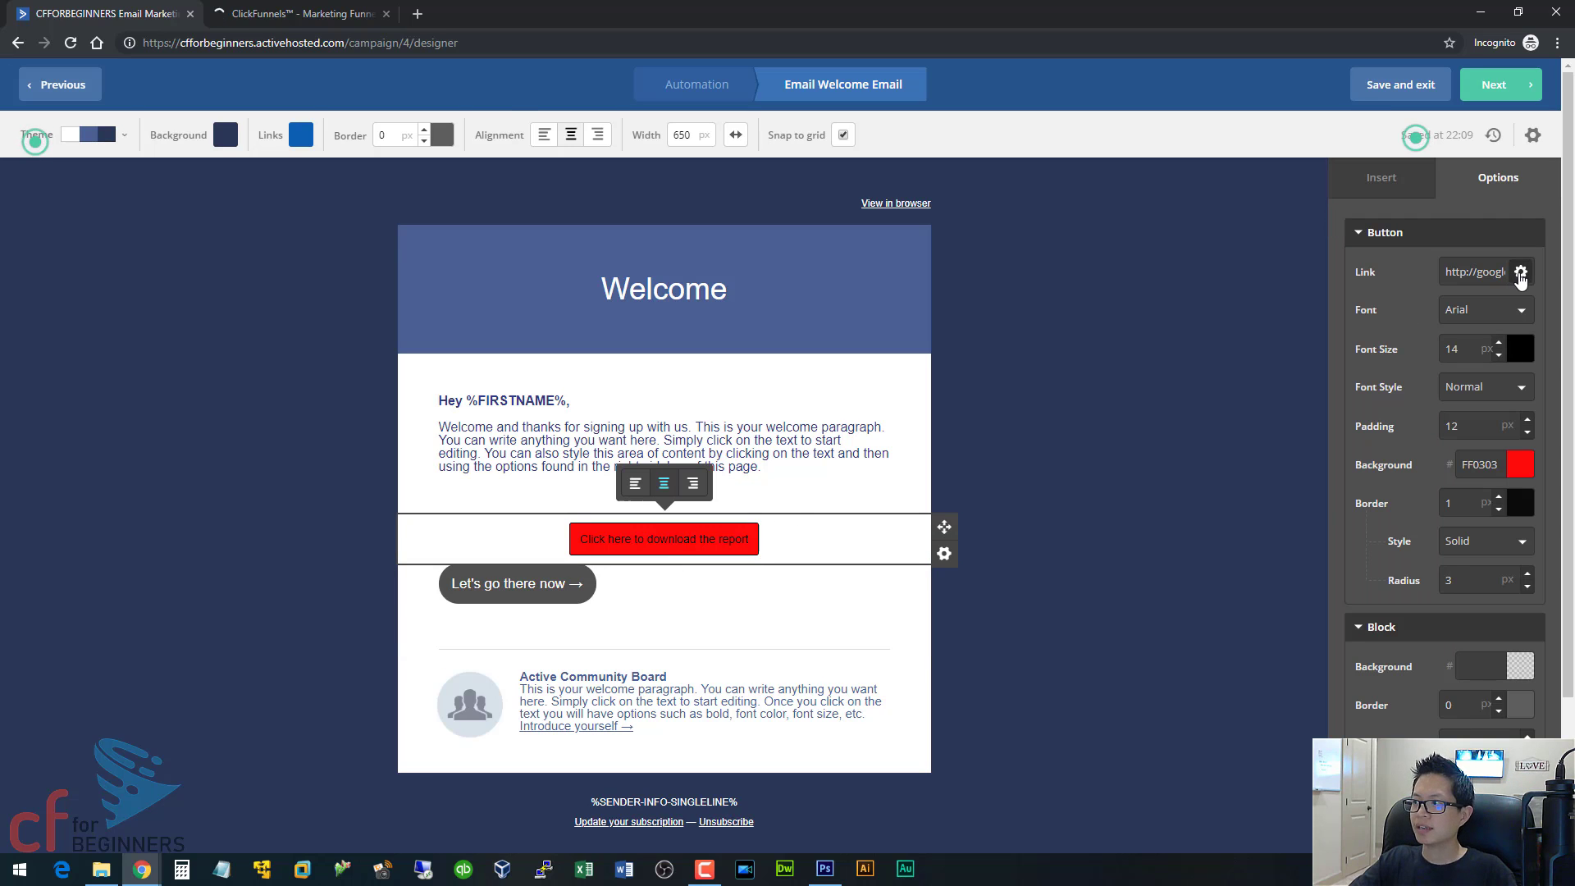
{"action": "left_click", "coordinate": [1521, 275]}
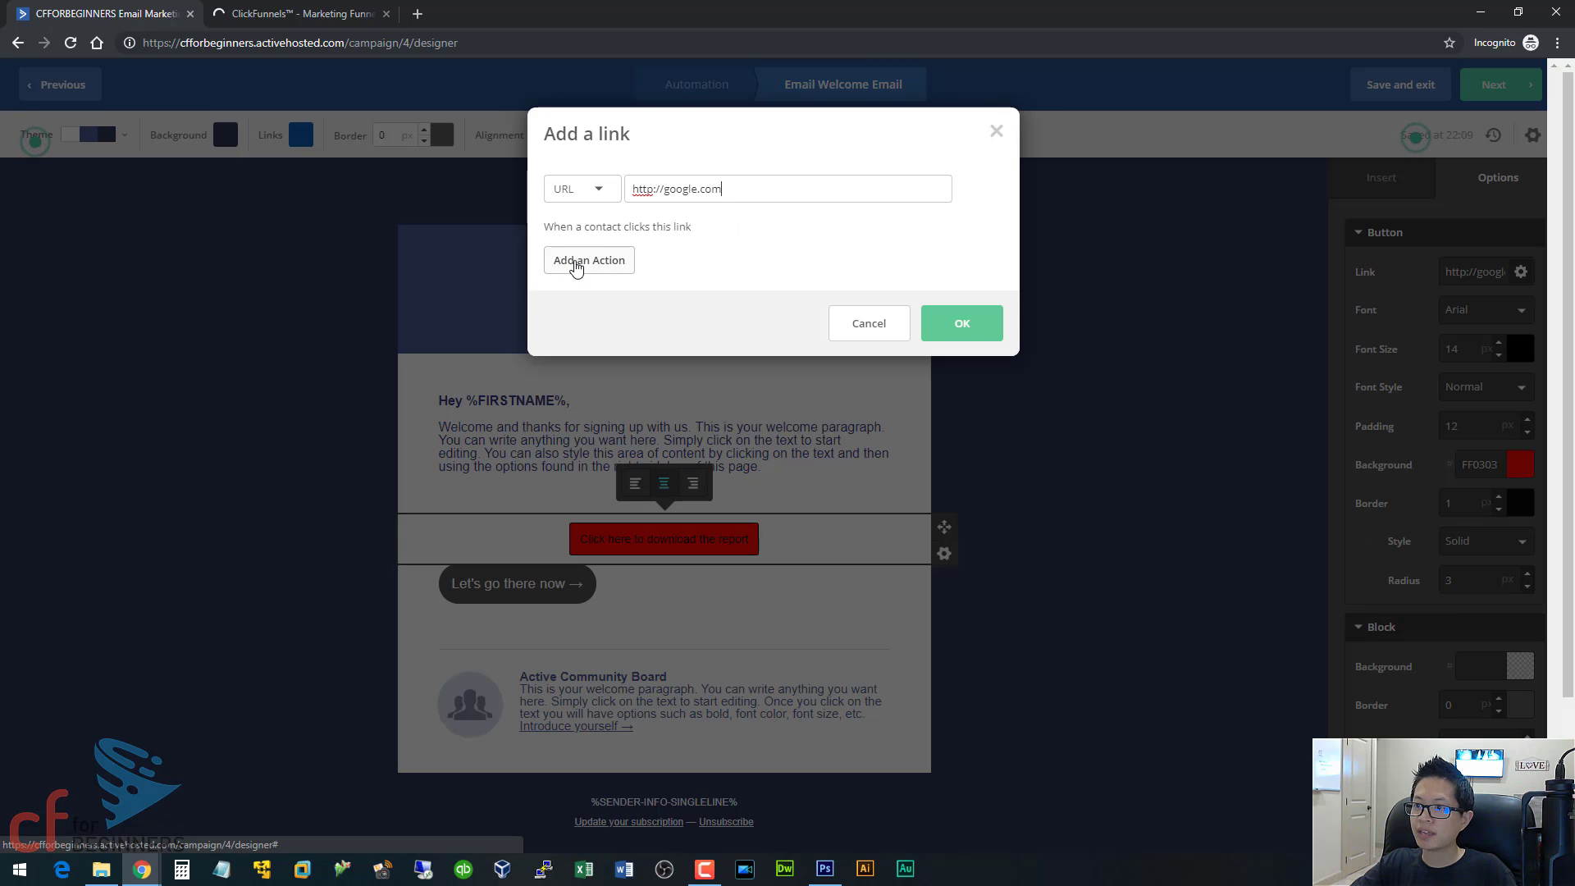
{"action": "left_click", "coordinate": [577, 269]}
{"action": "left_click", "coordinate": [611, 266]}
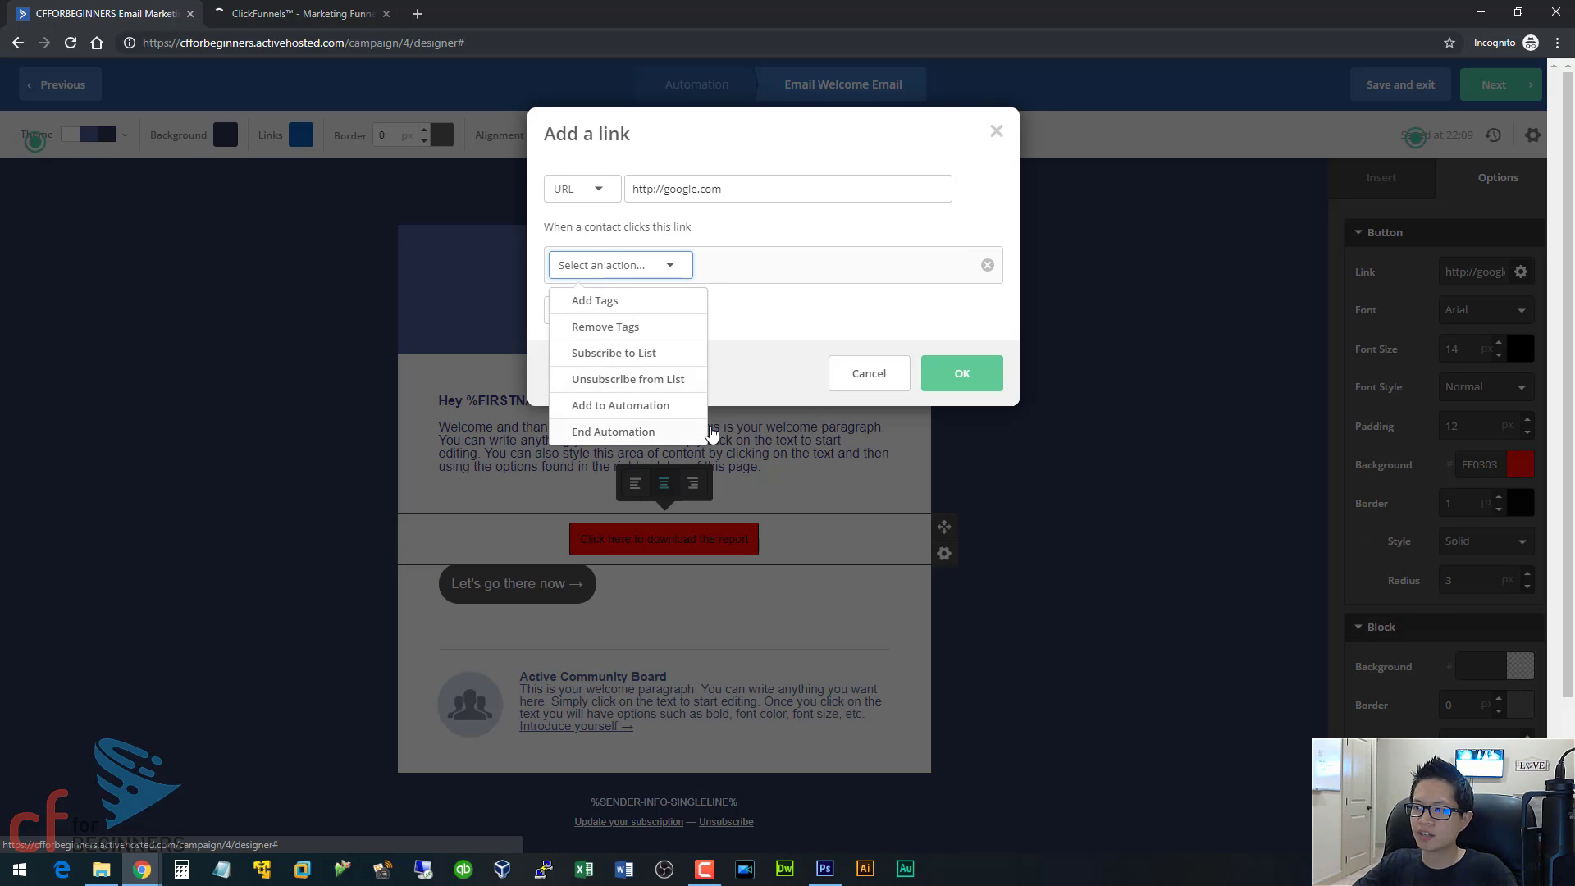
{"action": "left_click", "coordinate": [903, 316]}
{"action": "left_click", "coordinate": [988, 266]}
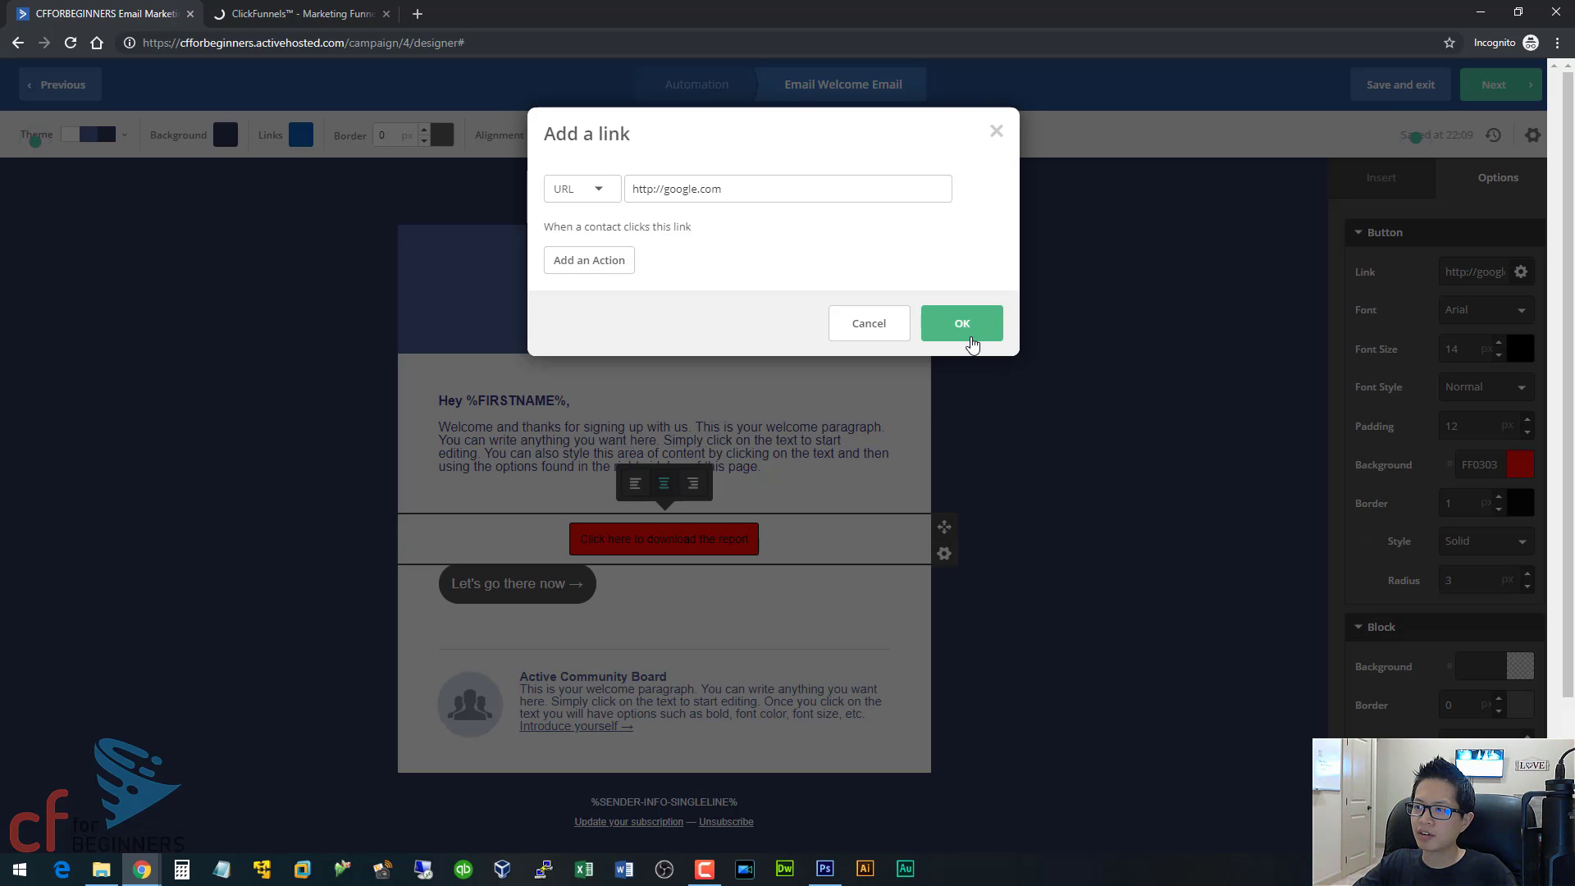
{"action": "left_click", "coordinate": [962, 325]}
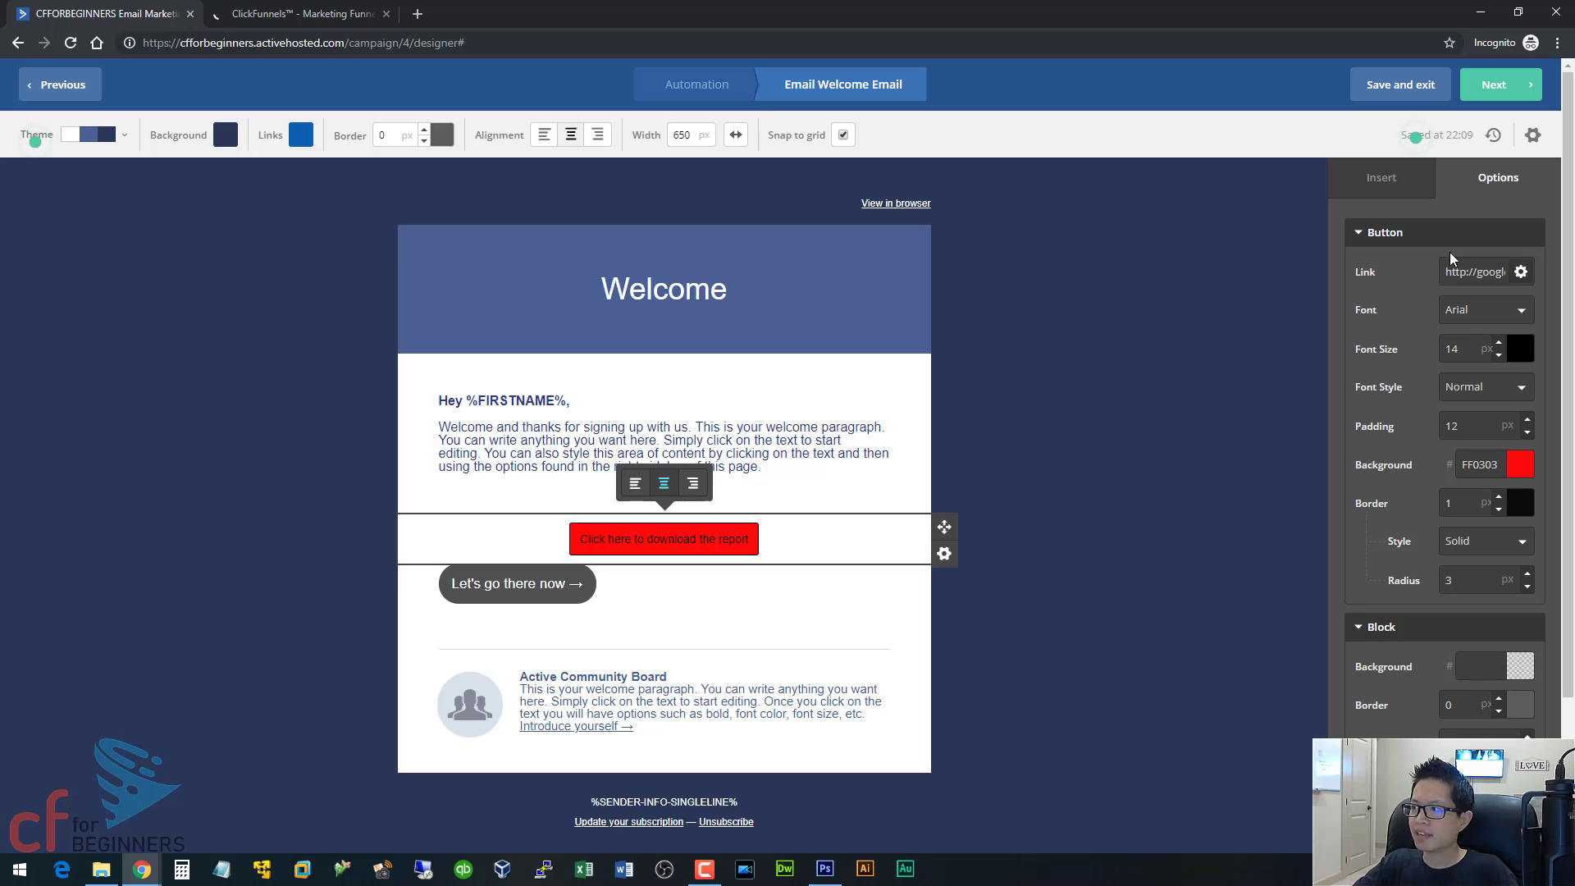
Save and exit the Welcome Email, and reopen it for editing from its action in the automation.
{"action": "left_click", "coordinate": [1416, 98]}
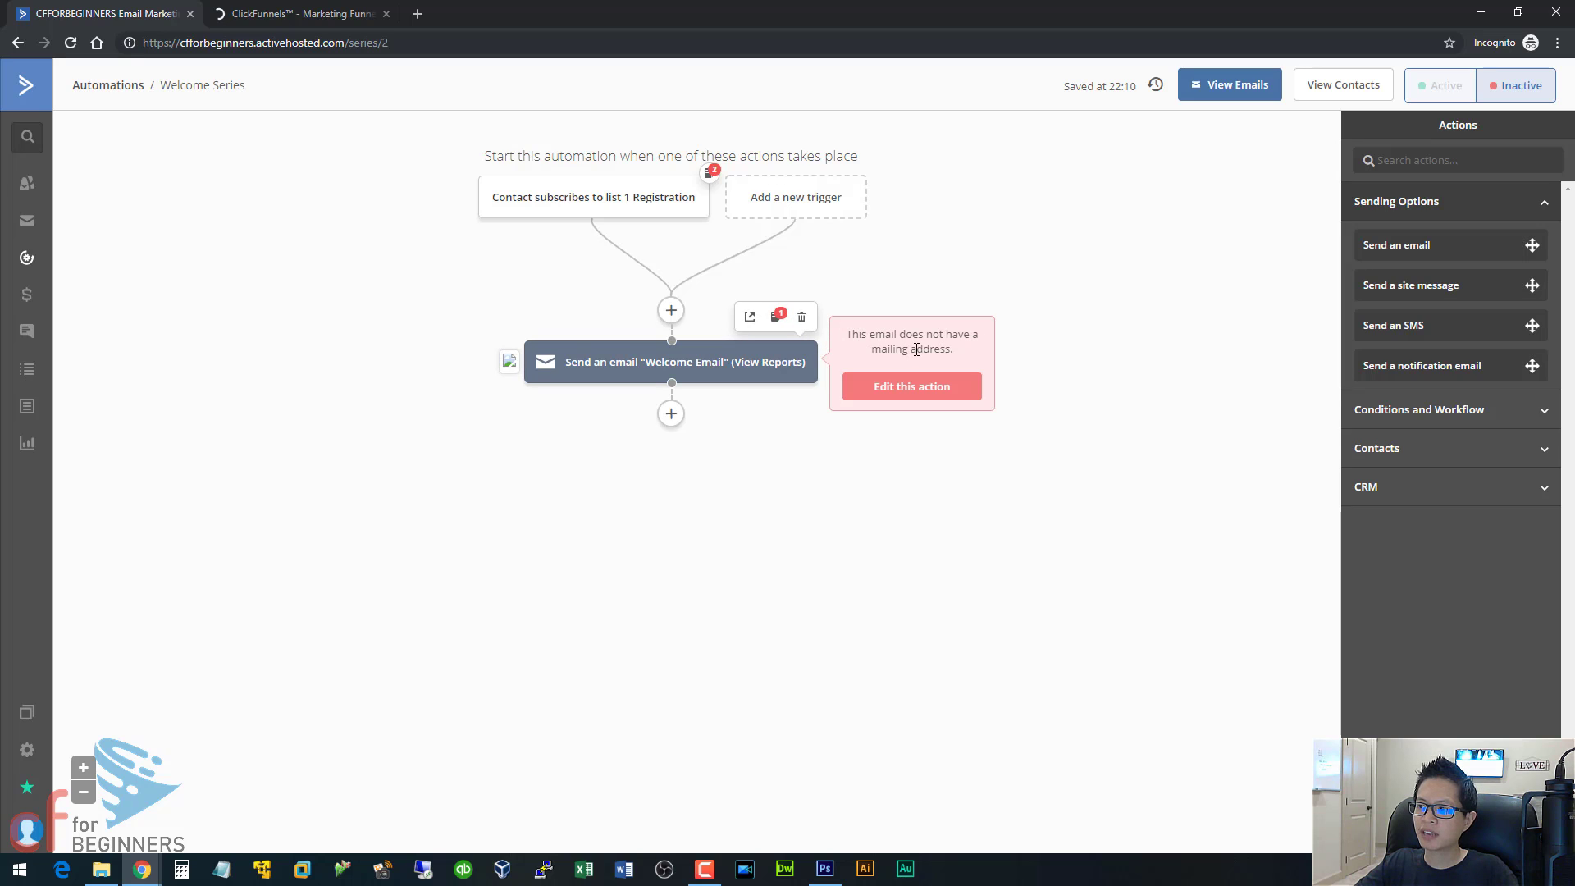
{"action": "left_click", "coordinate": [917, 387]}
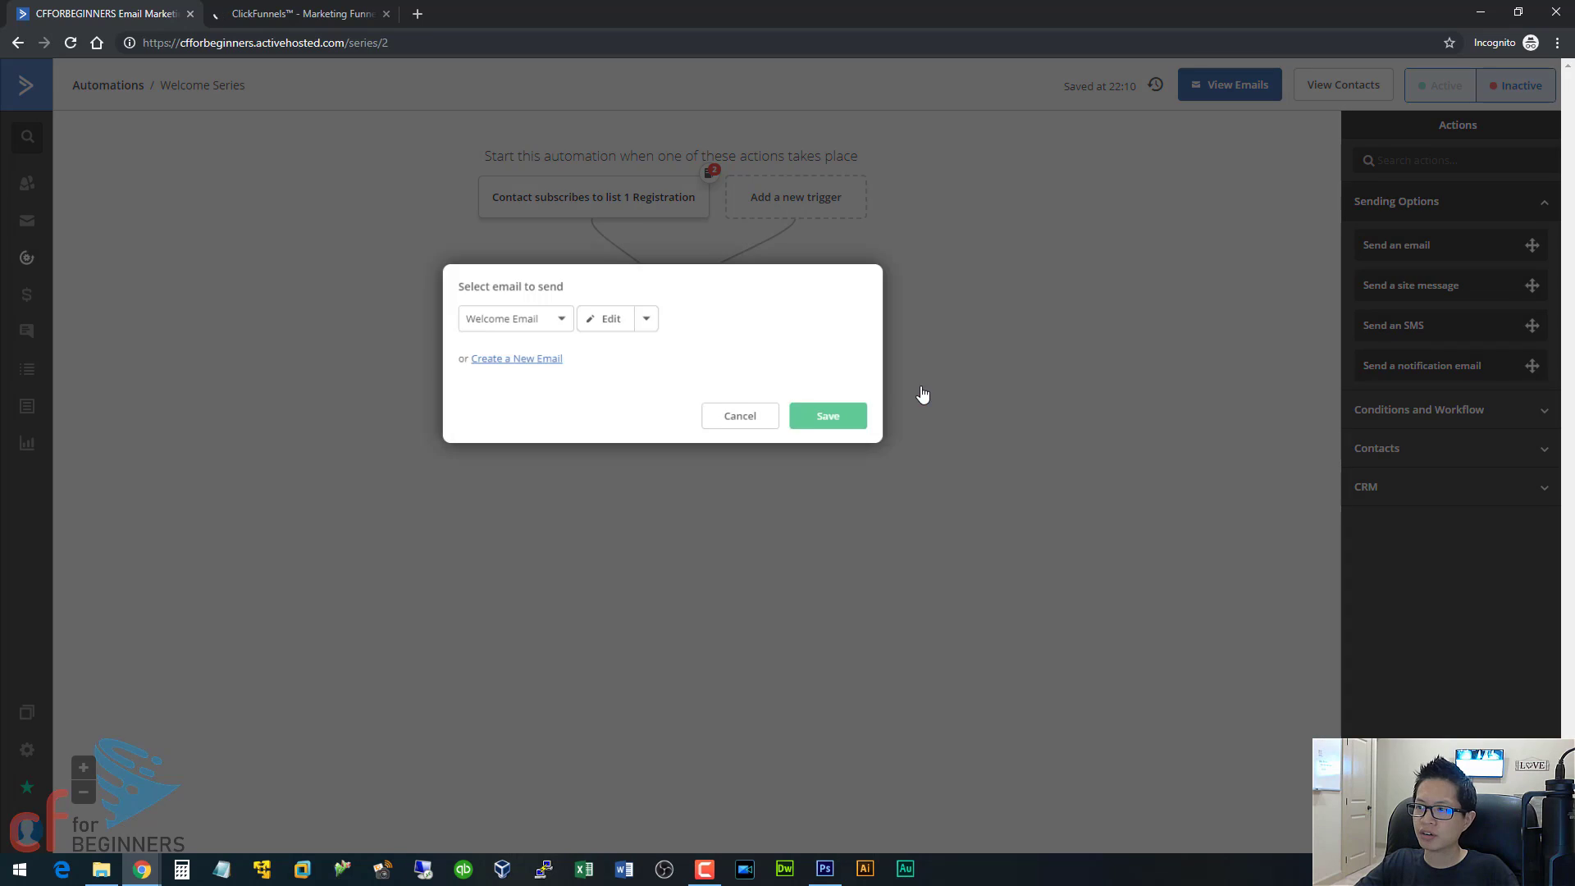
{"action": "left_click", "coordinate": [605, 320]}
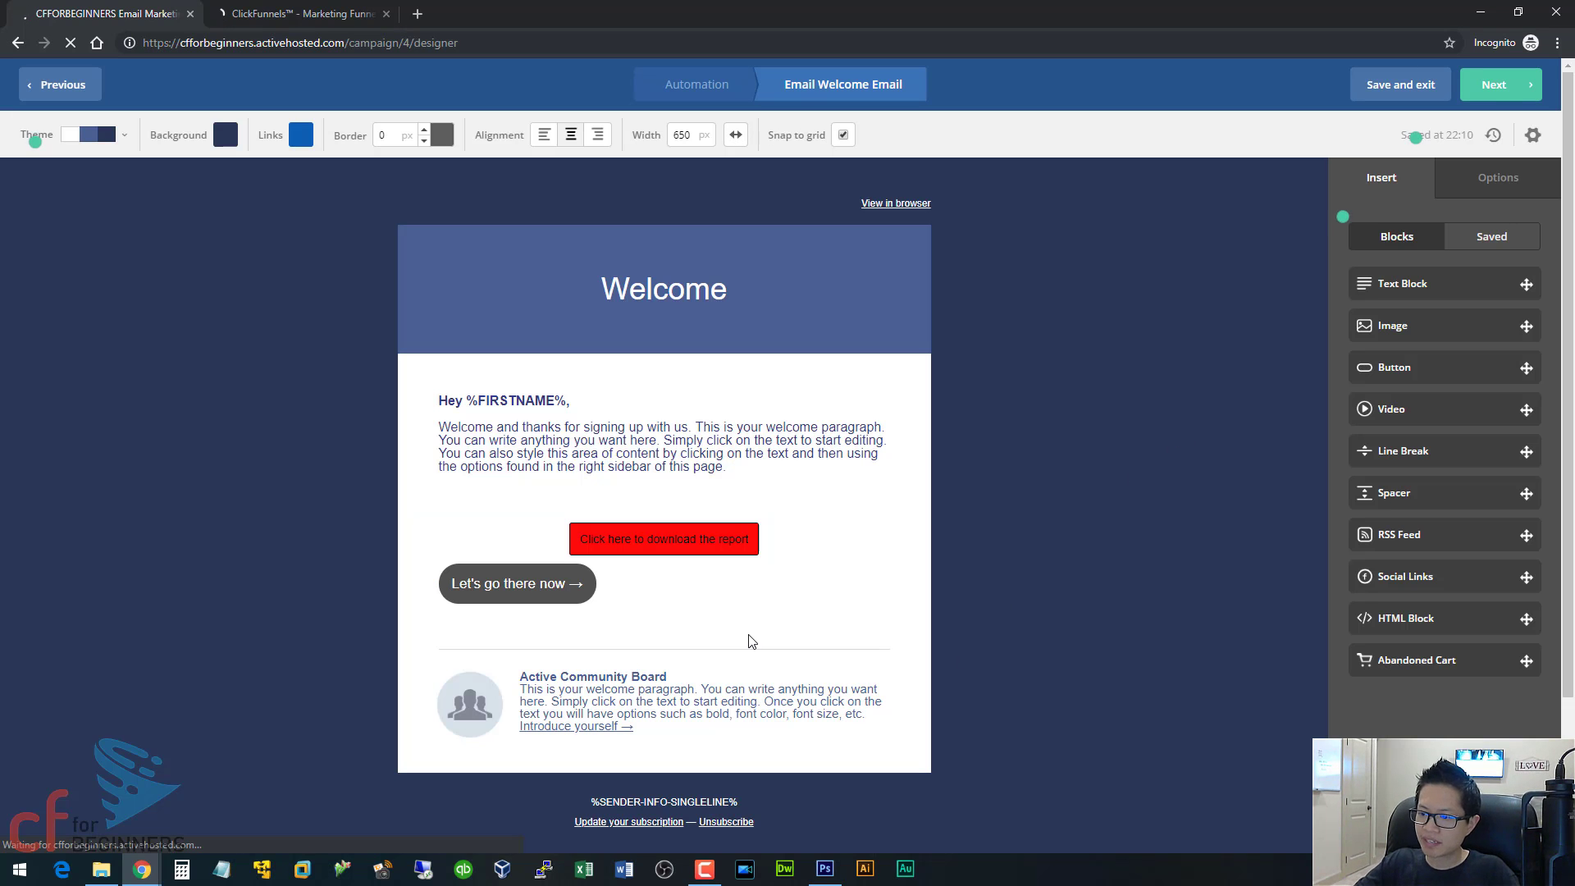
Review the Welcome Email's settings for subject, sender, reply-to, test sending, preview and spam check.
{"action": "scroll", "coordinate": [748, 642], "scroll_direction": "down", "scroll_amount": 2}
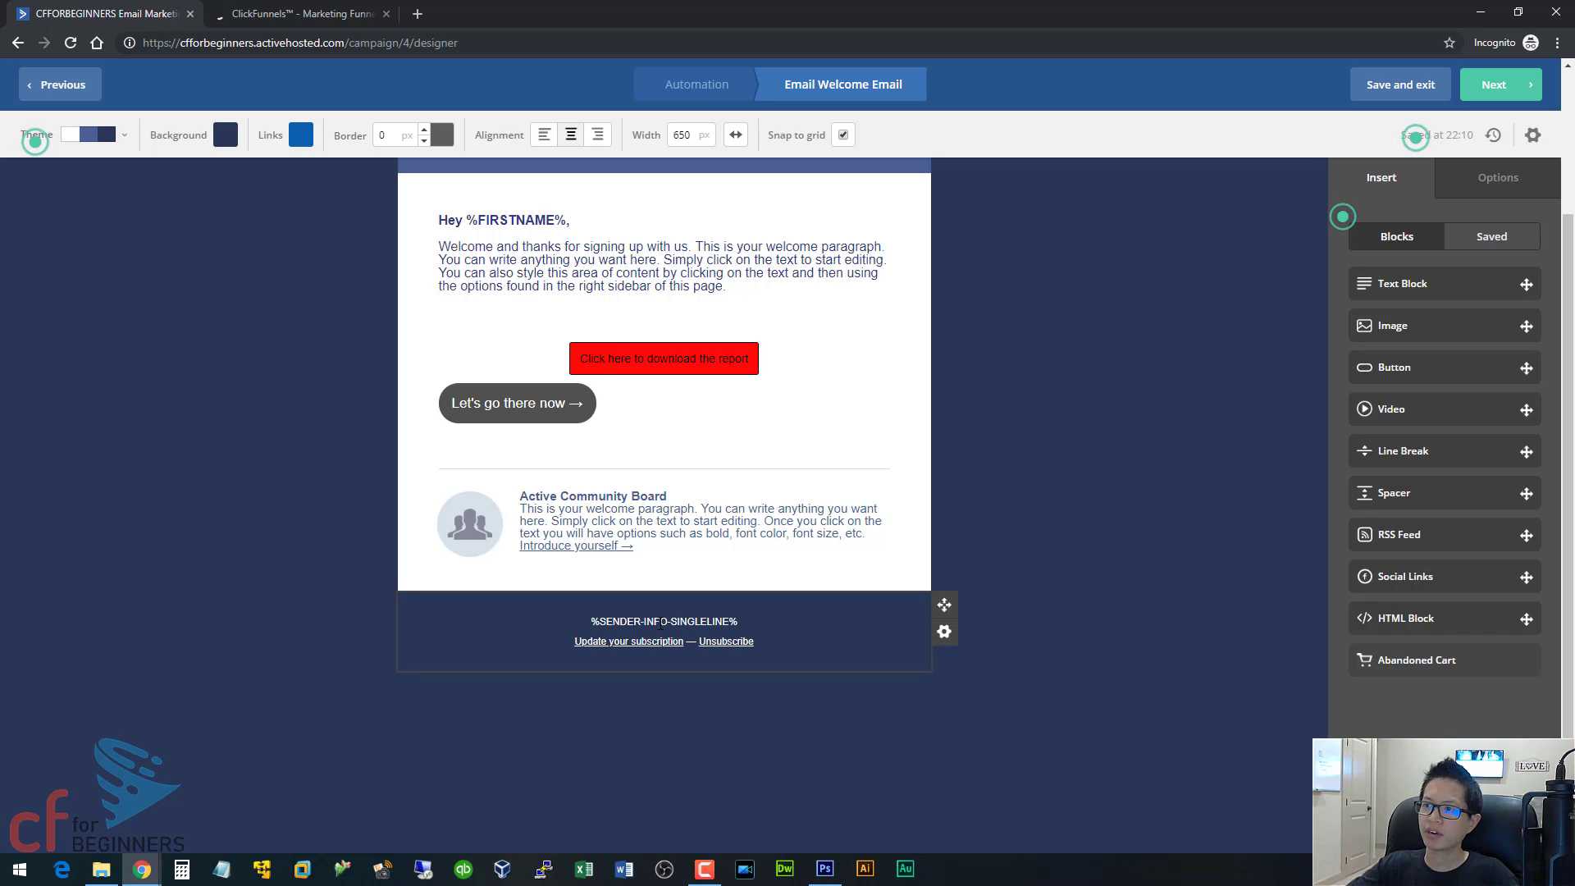
{"action": "left_click", "coordinate": [1534, 134]}
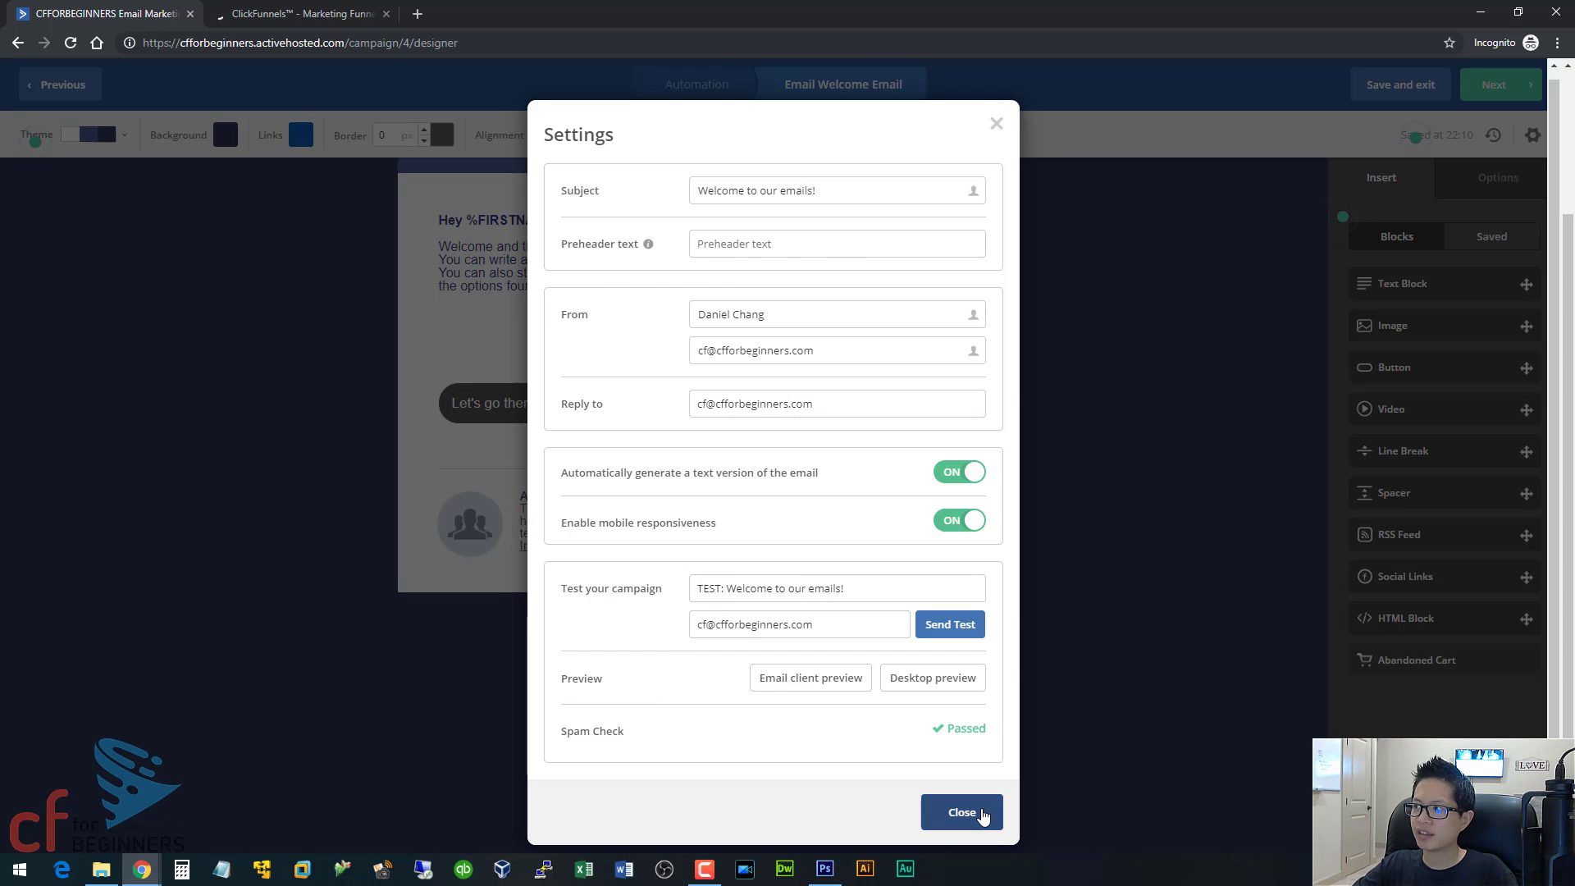
{"action": "left_click", "coordinate": [980, 814]}
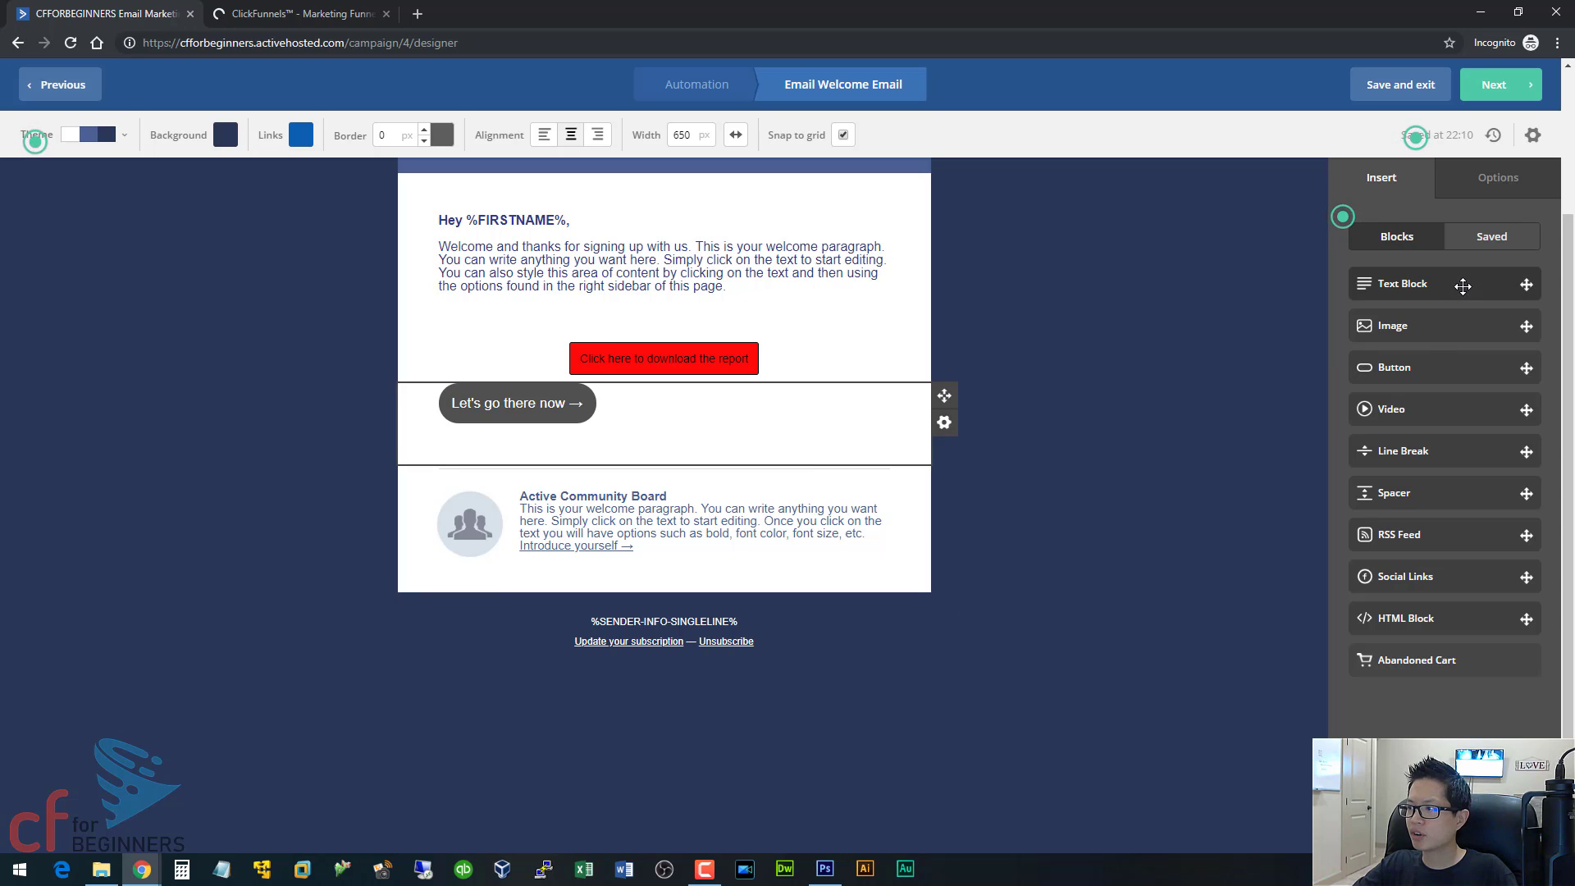
Inspect the options of the "Let's go there now" button and proceed to the Welcome Email's campaign summary.
{"action": "left_click", "coordinate": [1506, 180]}
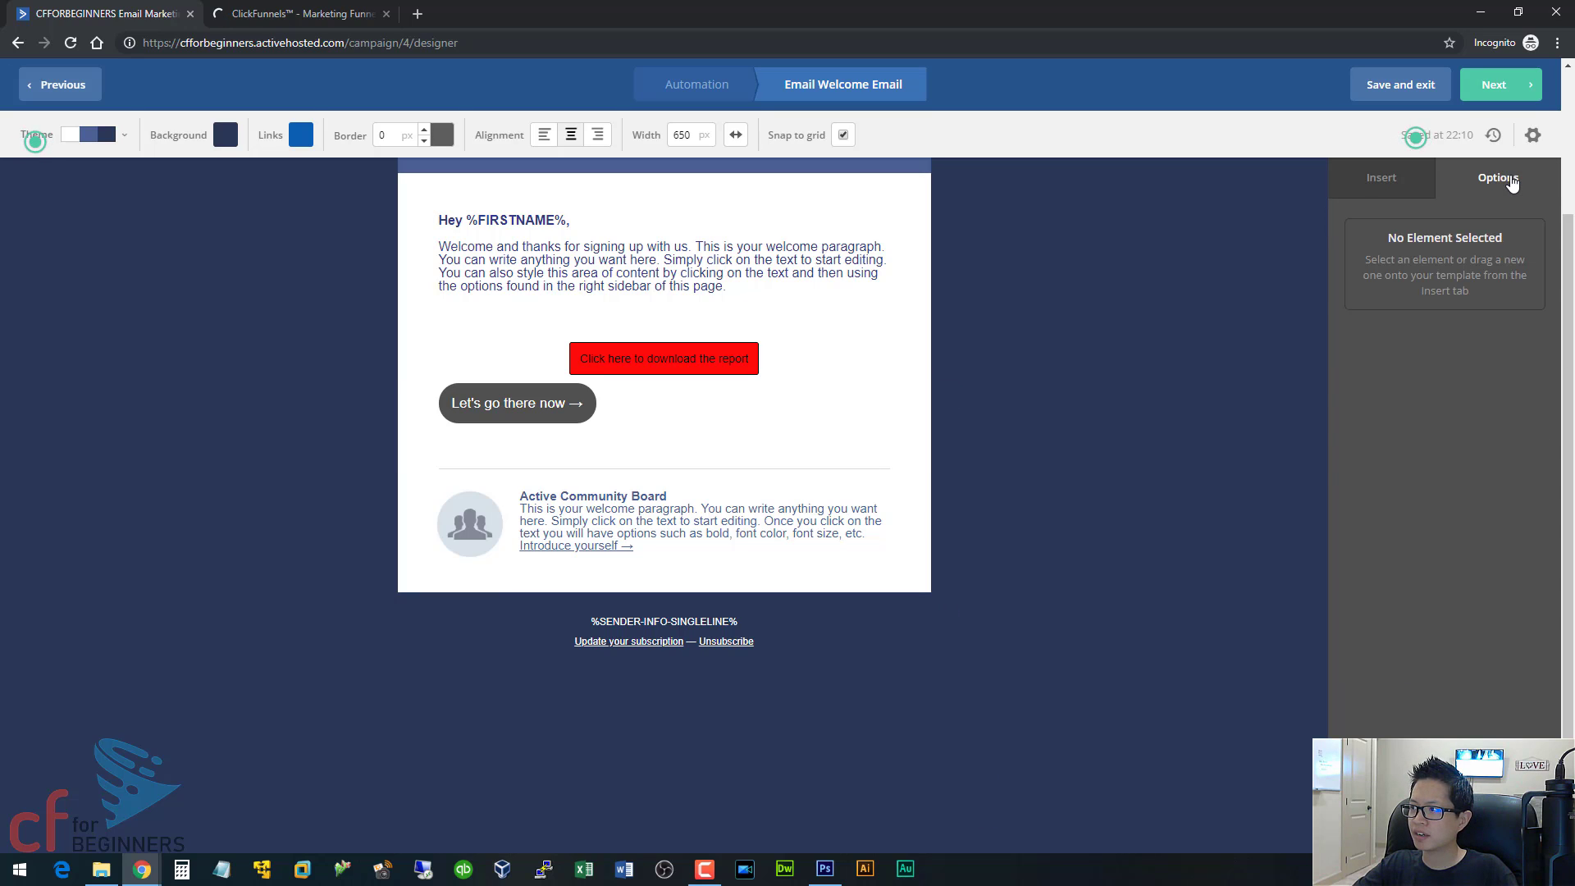
{"action": "left_click", "coordinate": [549, 406]}
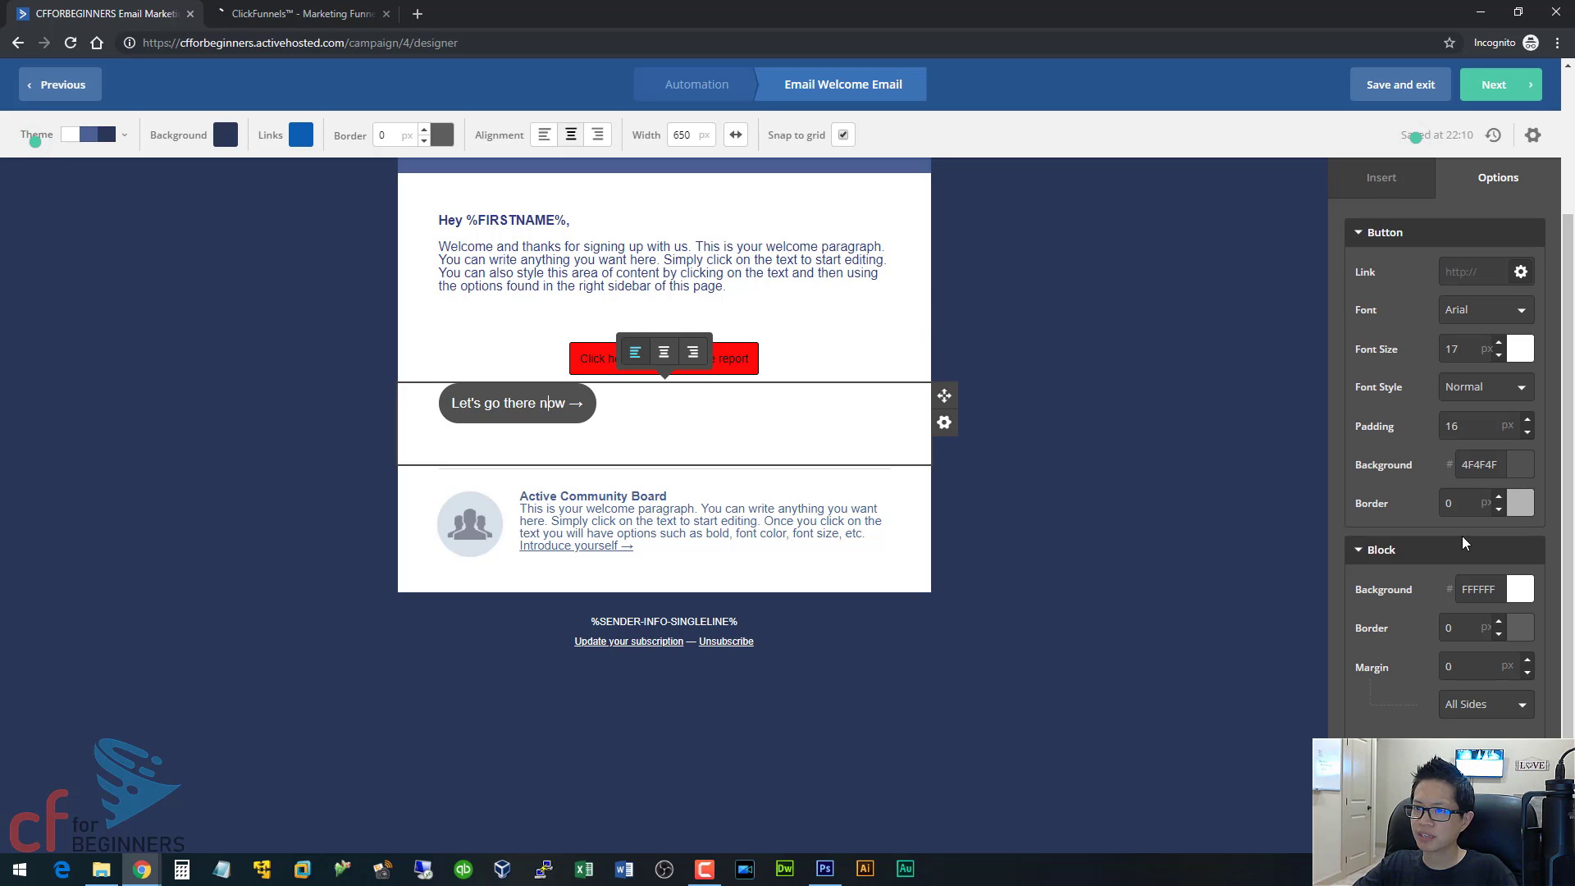
{"action": "left_click", "coordinate": [1511, 92]}
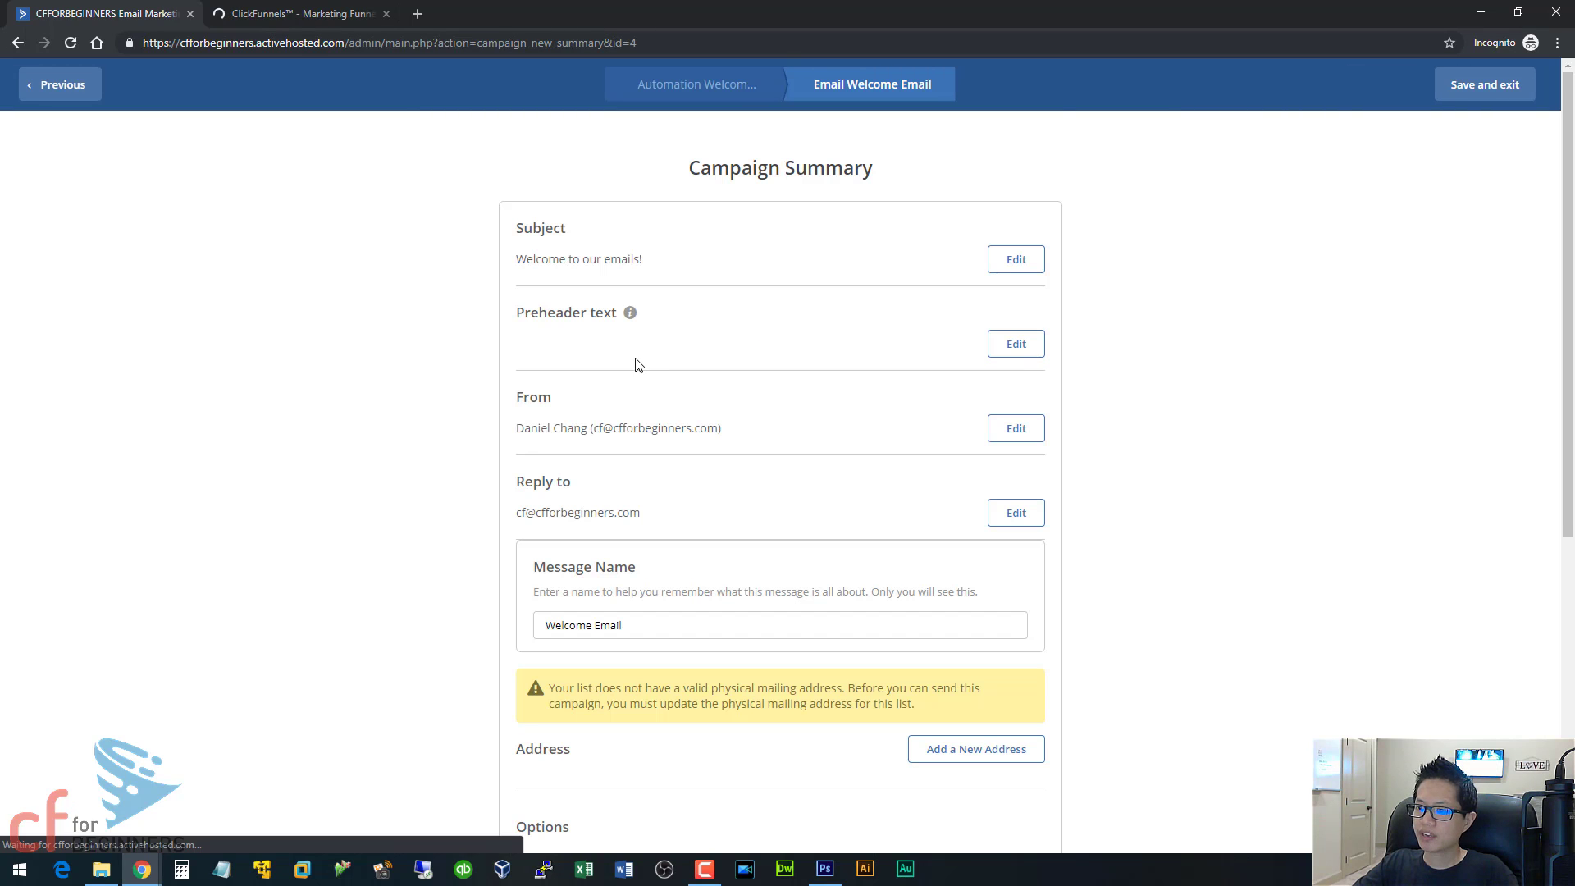
Add a United States mailing address for Cf for Beginners with street, city, state and ZIP code, and finish the Welcome Email campaign.
{"action": "scroll", "coordinate": [774, 450], "scroll_direction": "down", "scroll_amount": 3}
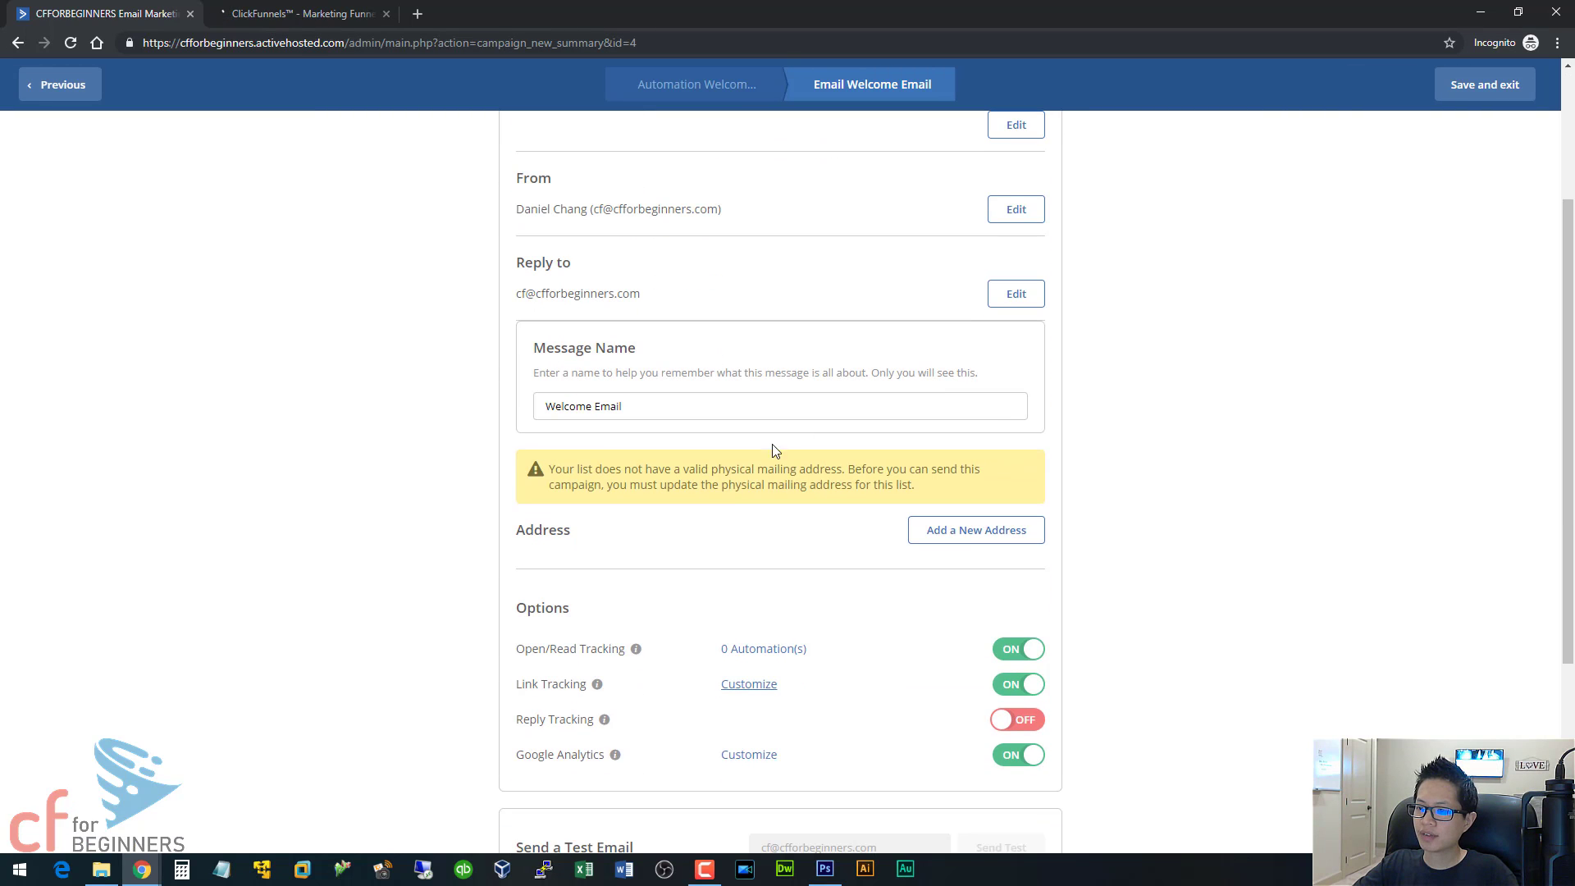
{"action": "left_click", "coordinate": [962, 535]}
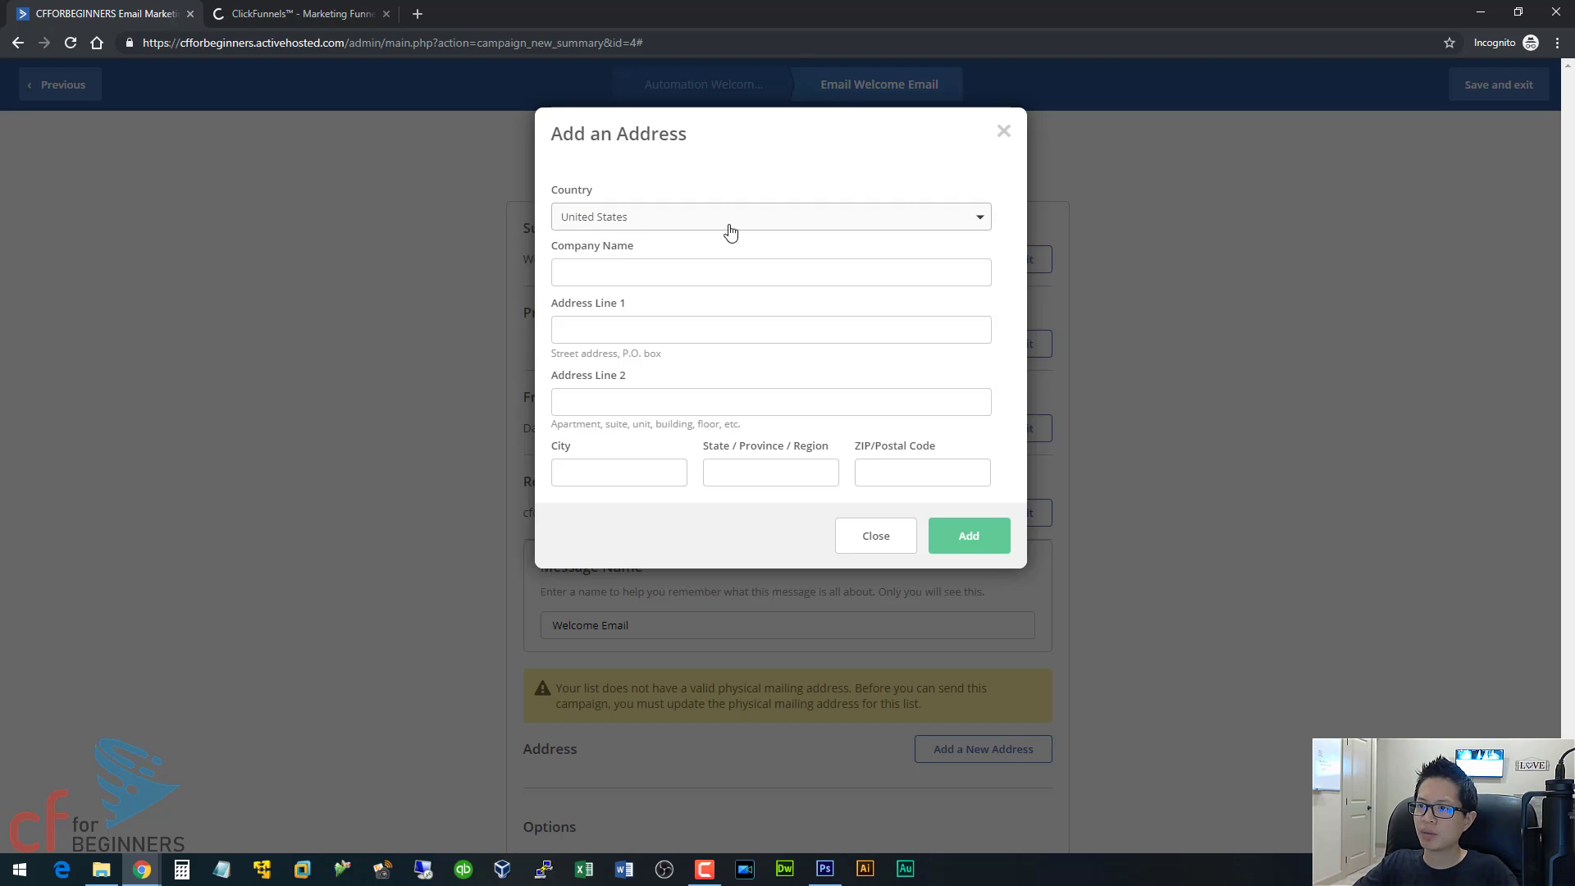
{"action": "left_click", "coordinate": [639, 269]}
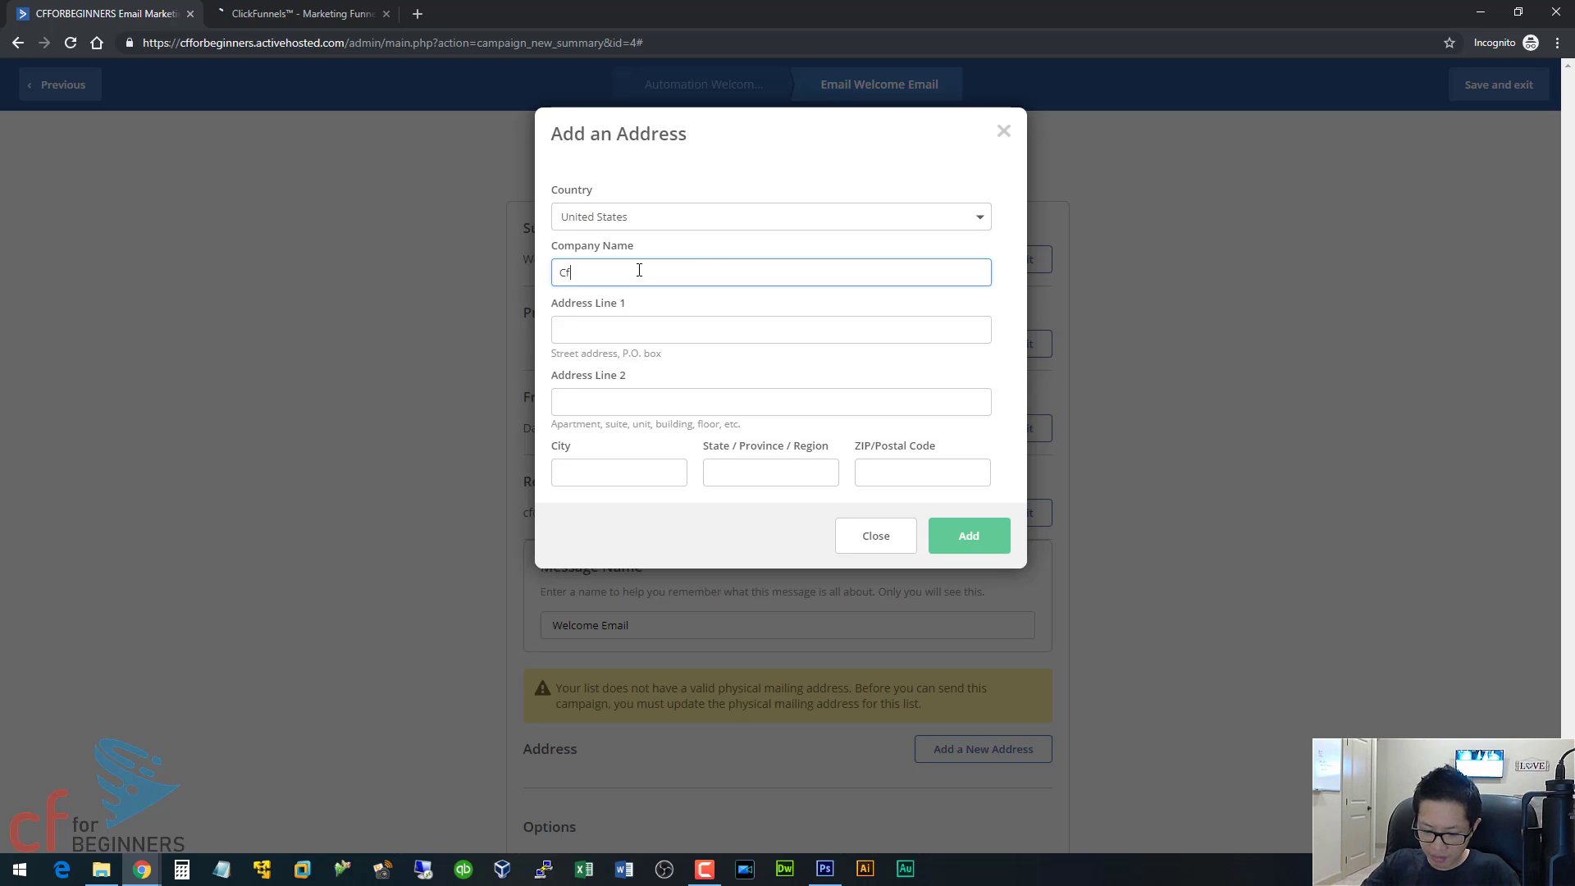
{"action": "type", "text": "Cf for Beginn"}
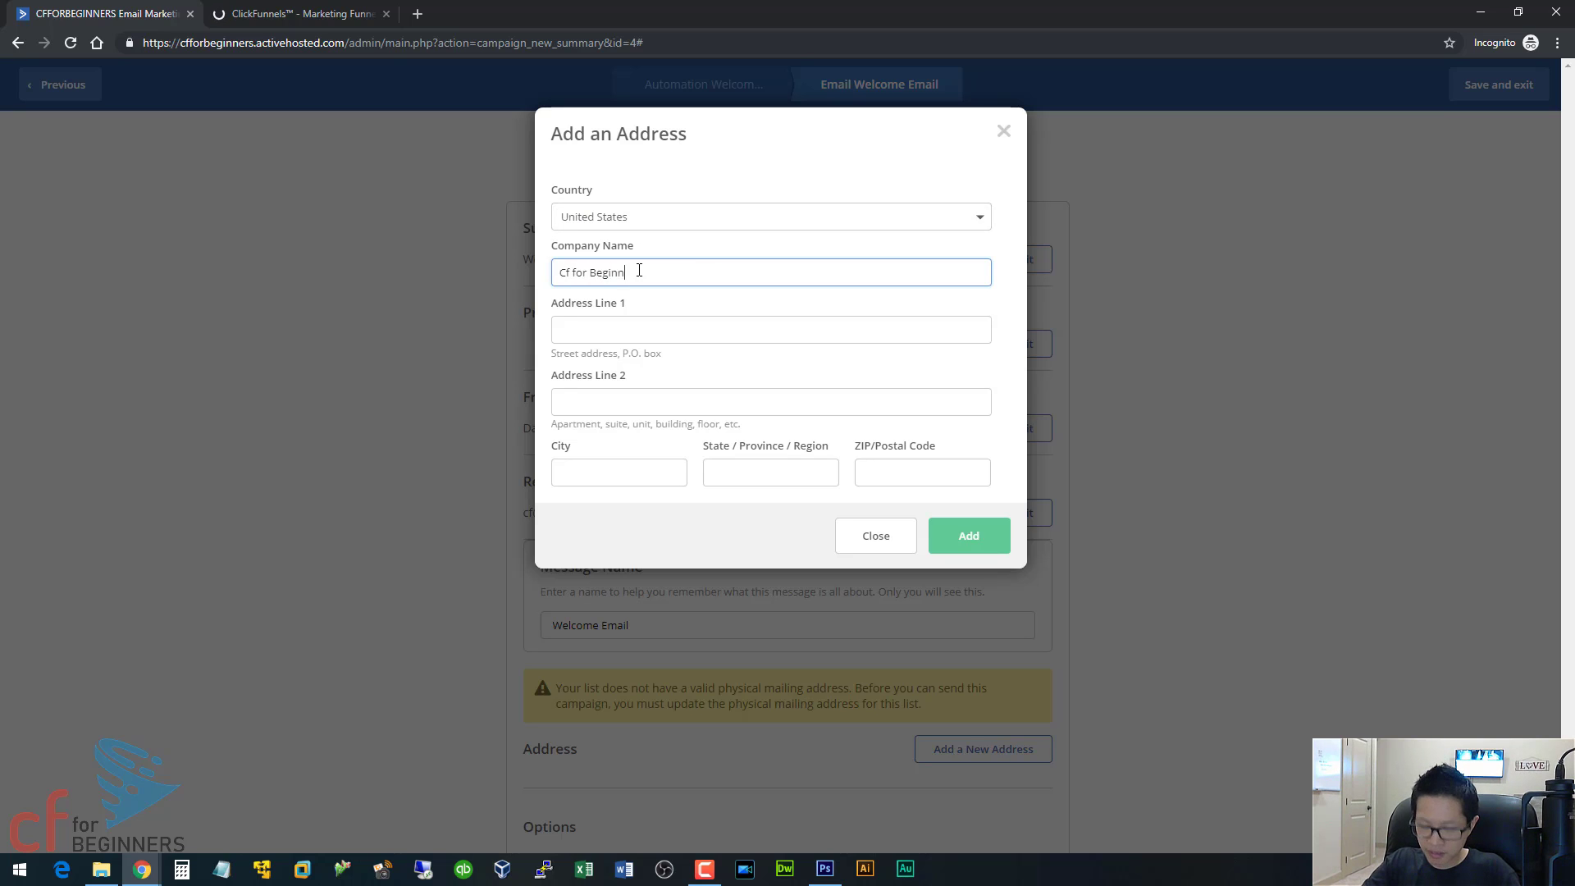
{"action": "type", "text": "ers"}
{"action": "key", "text": "Tab"}
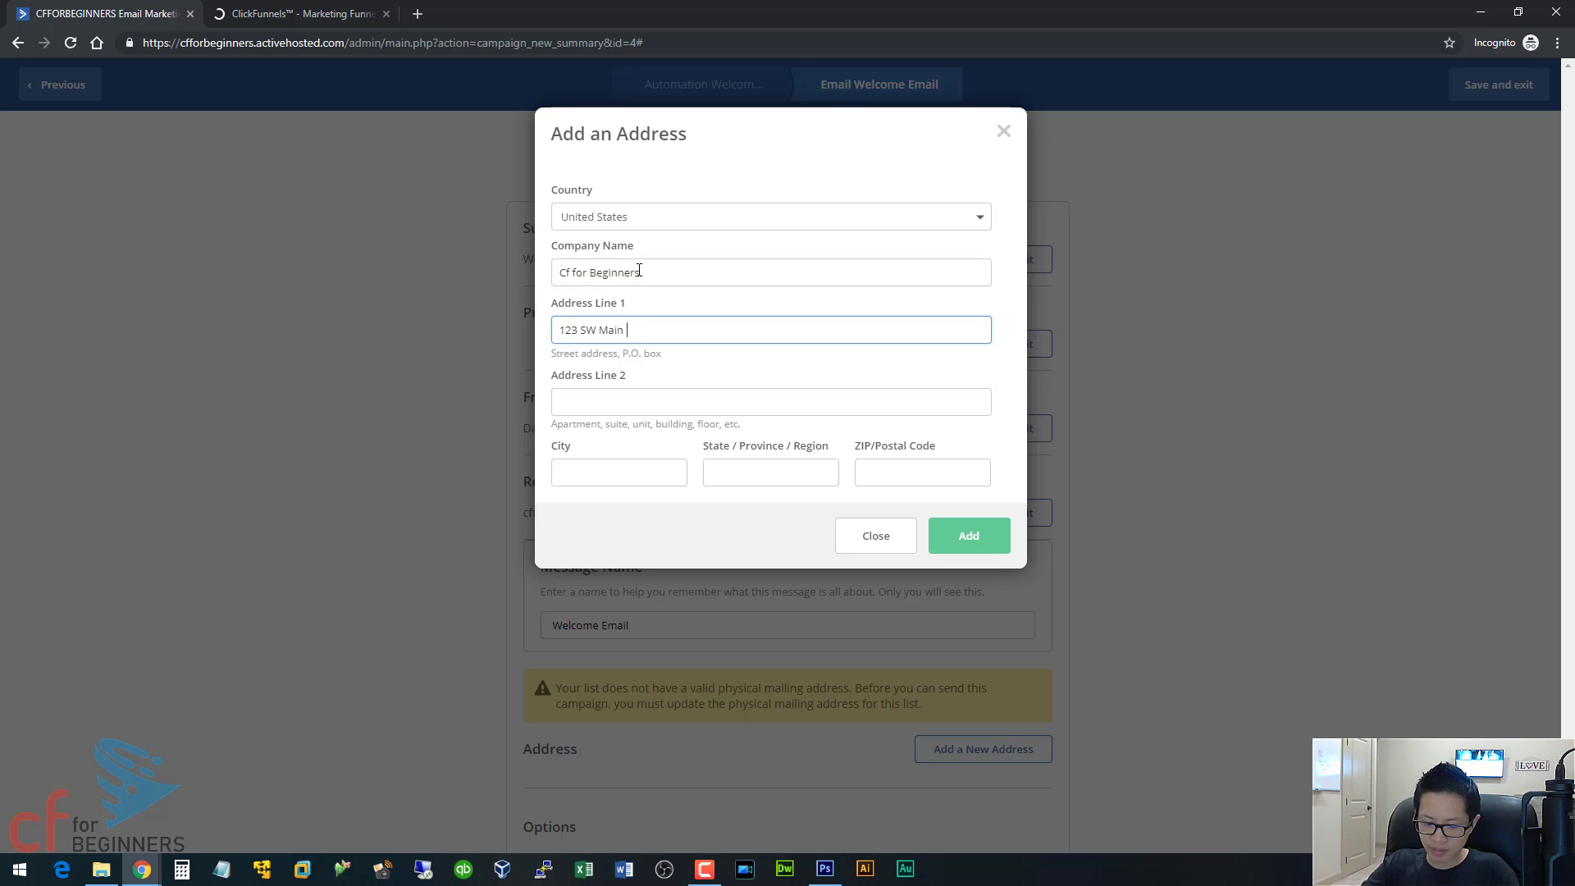
{"action": "type", "text": "123 SW Main St"}
{"action": "key", "text": "Tab"}
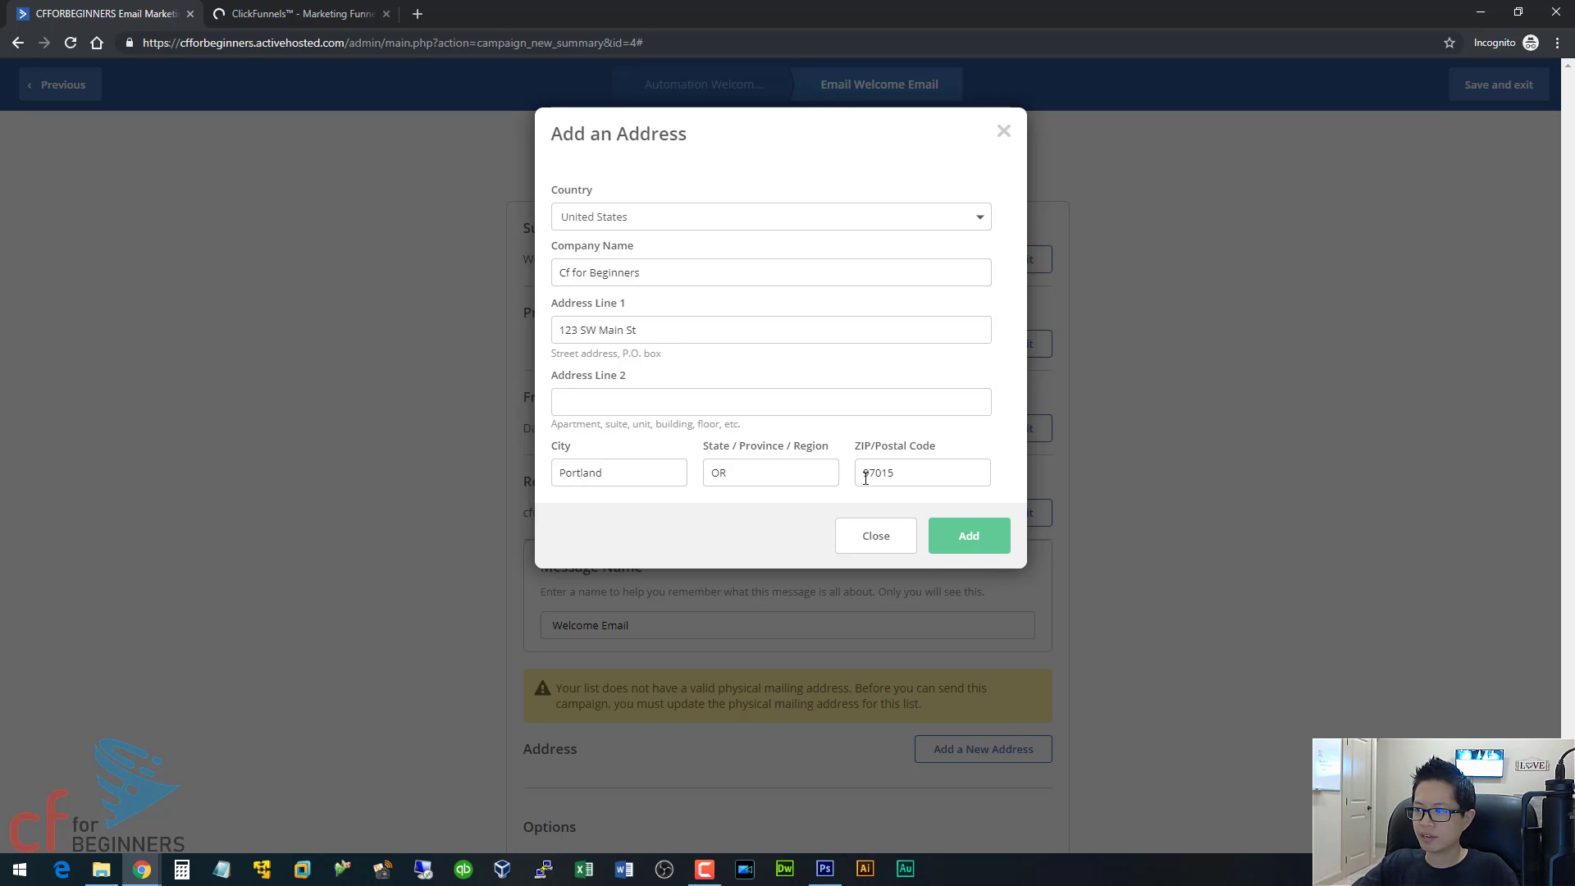
{"action": "left_click", "coordinate": [992, 555]}
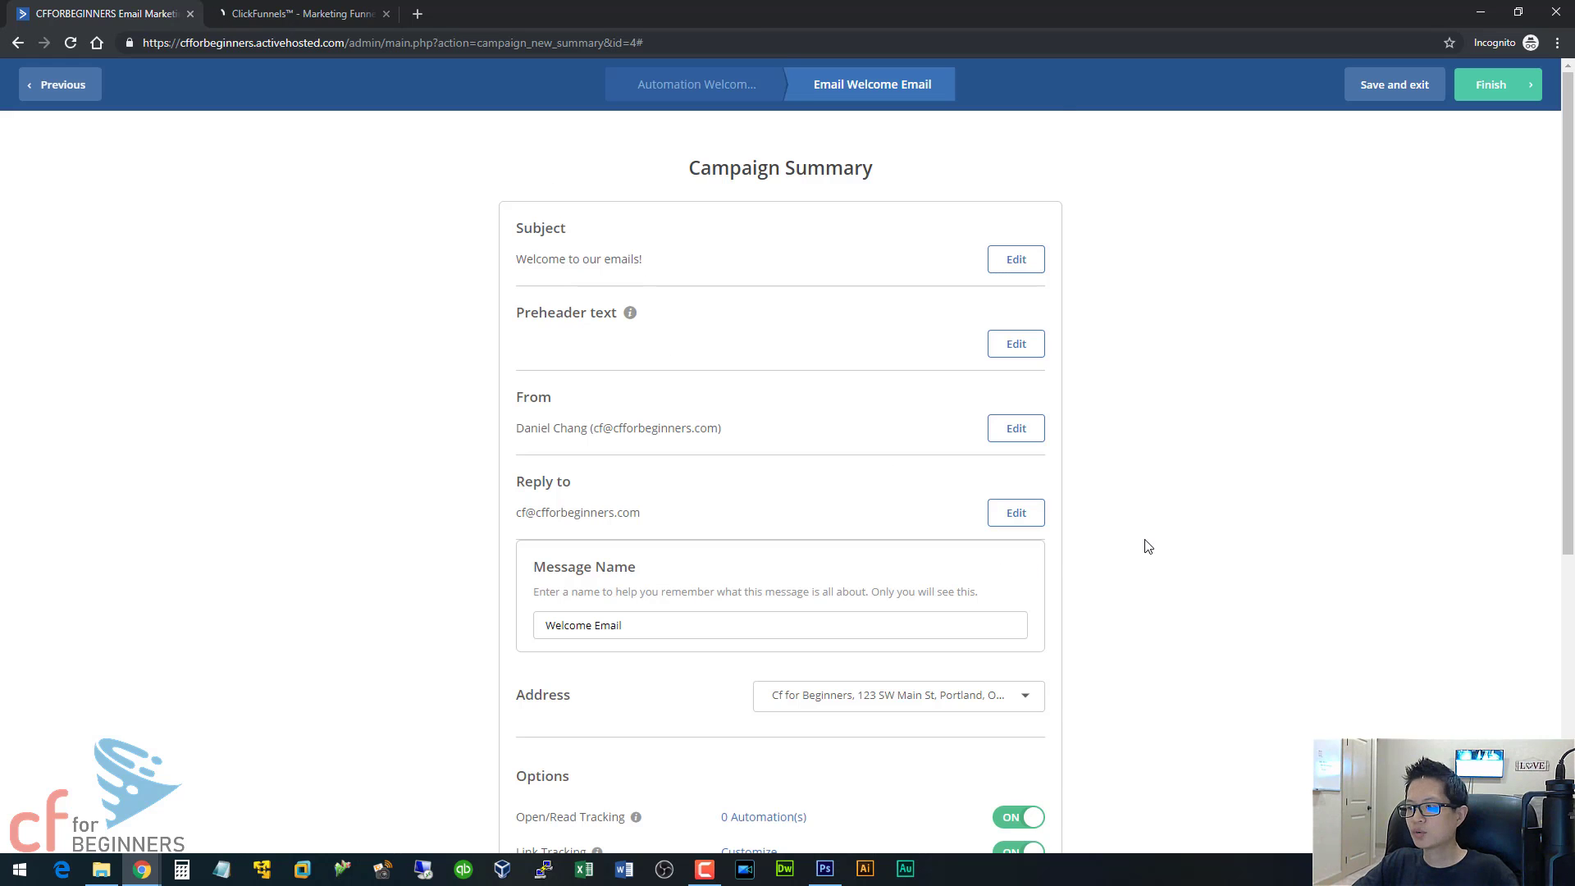
{"action": "scroll", "coordinate": [943, 573], "scroll_direction": "down", "scroll_amount": 6}
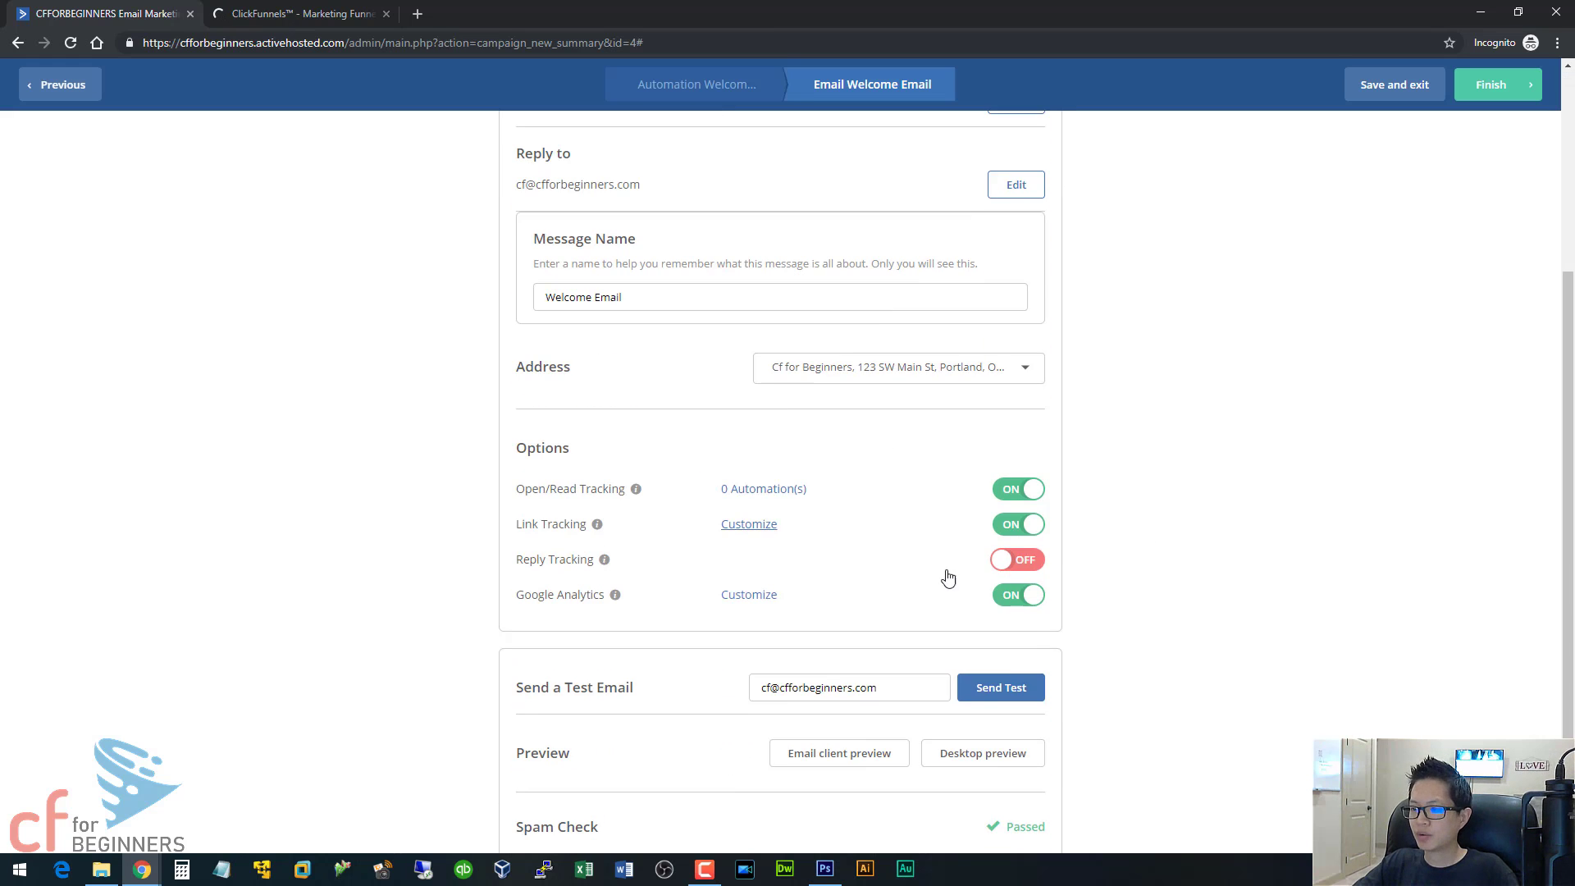
{"action": "left_click", "coordinate": [1463, 92]}
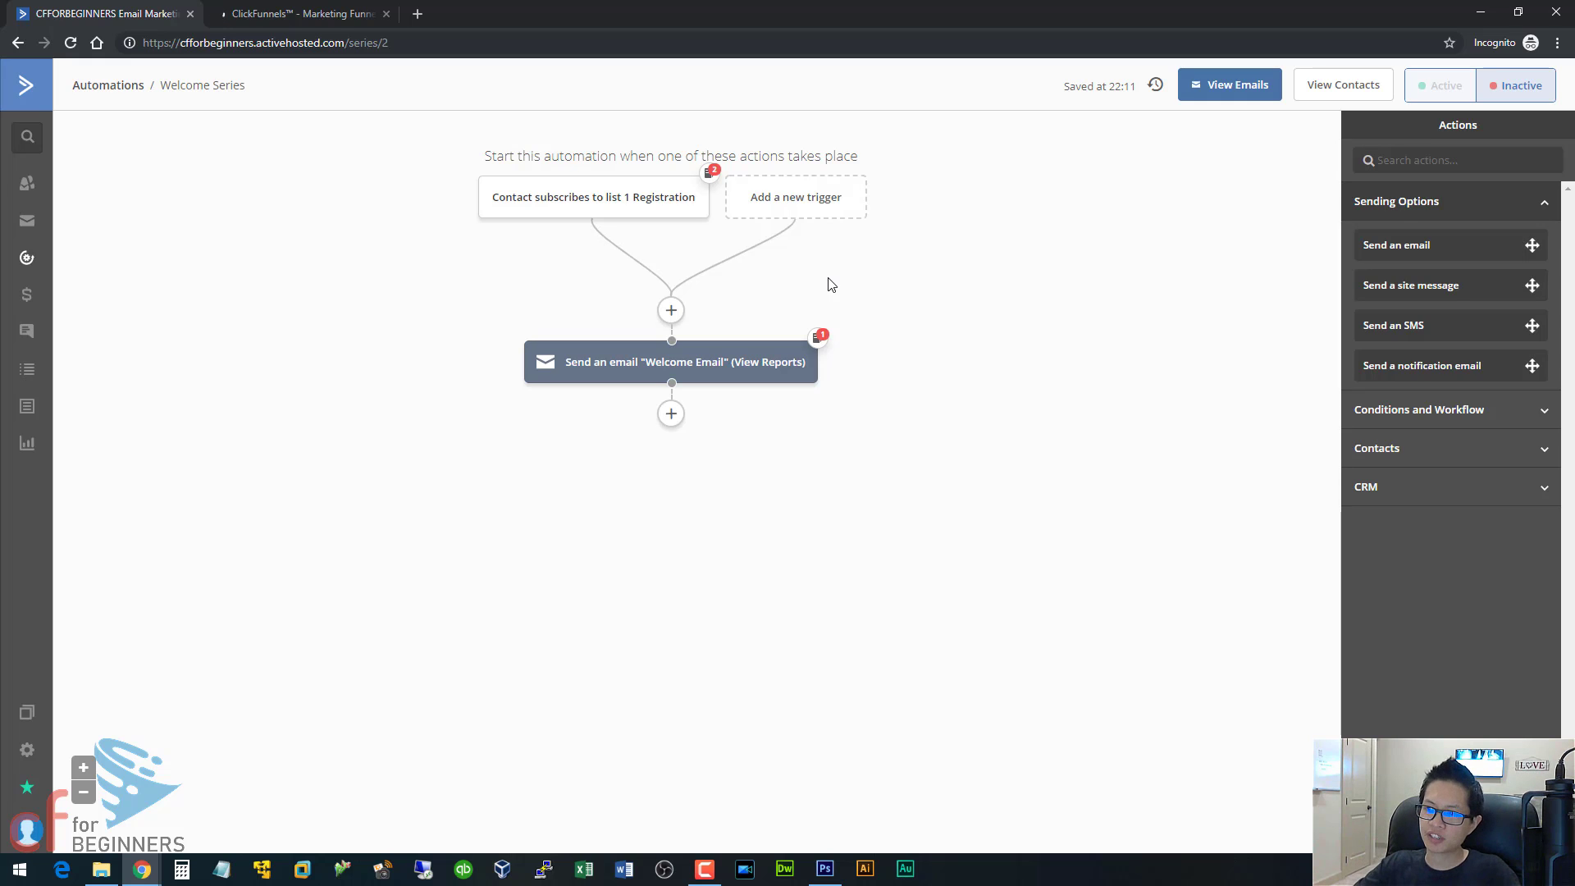
Add a Wait action for a specified period of 1 day after the Welcome Email in the automation.
{"action": "mouse_move", "coordinate": [644, 200]}
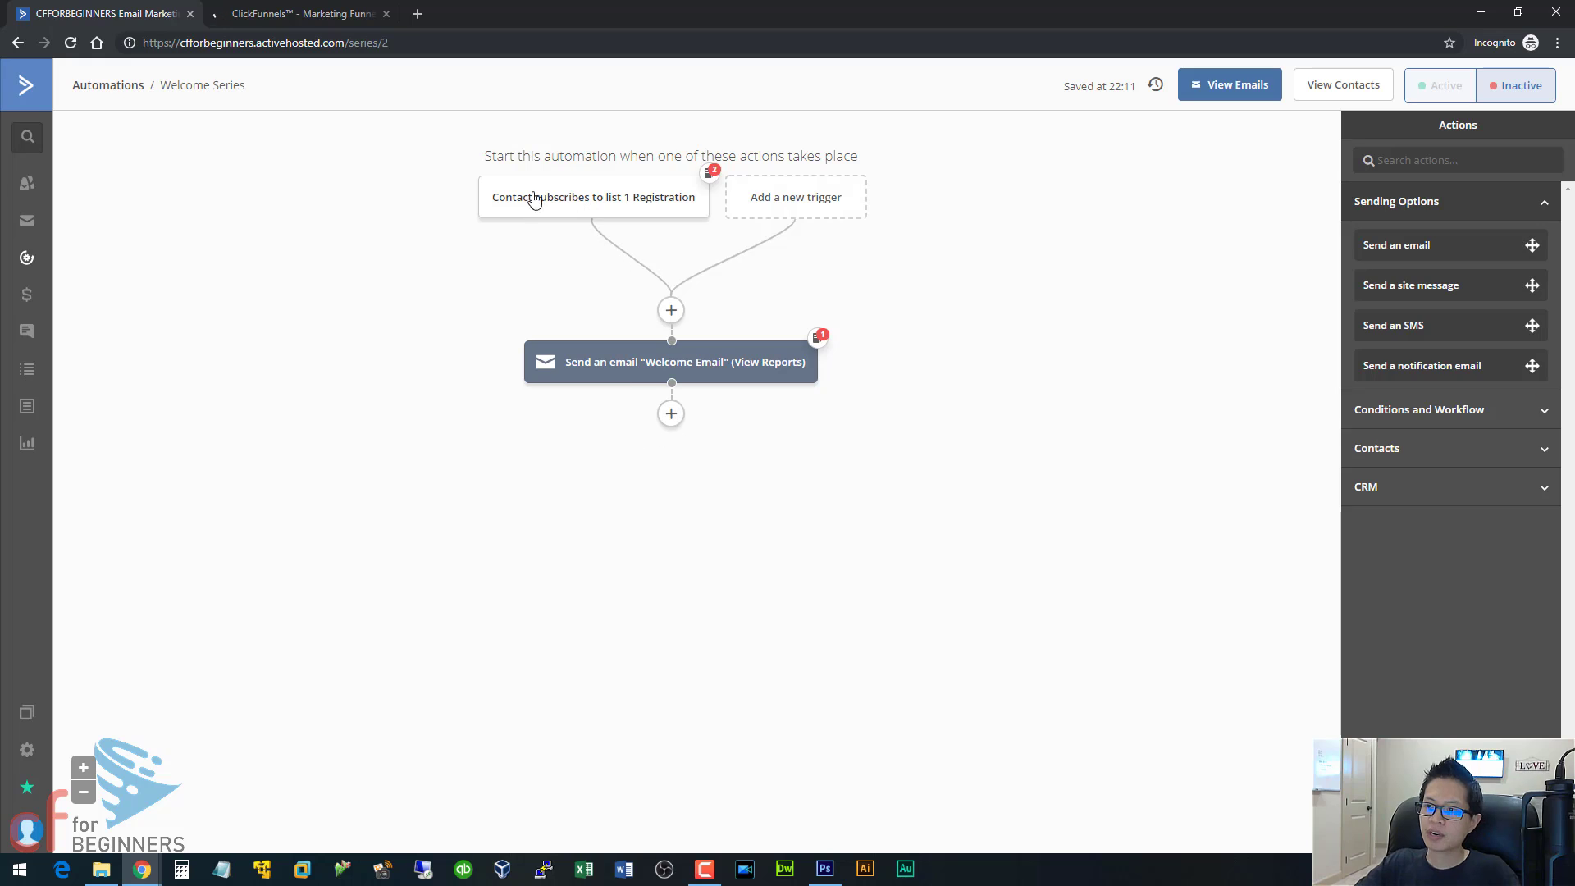
{"action": "left_click", "coordinate": [671, 413]}
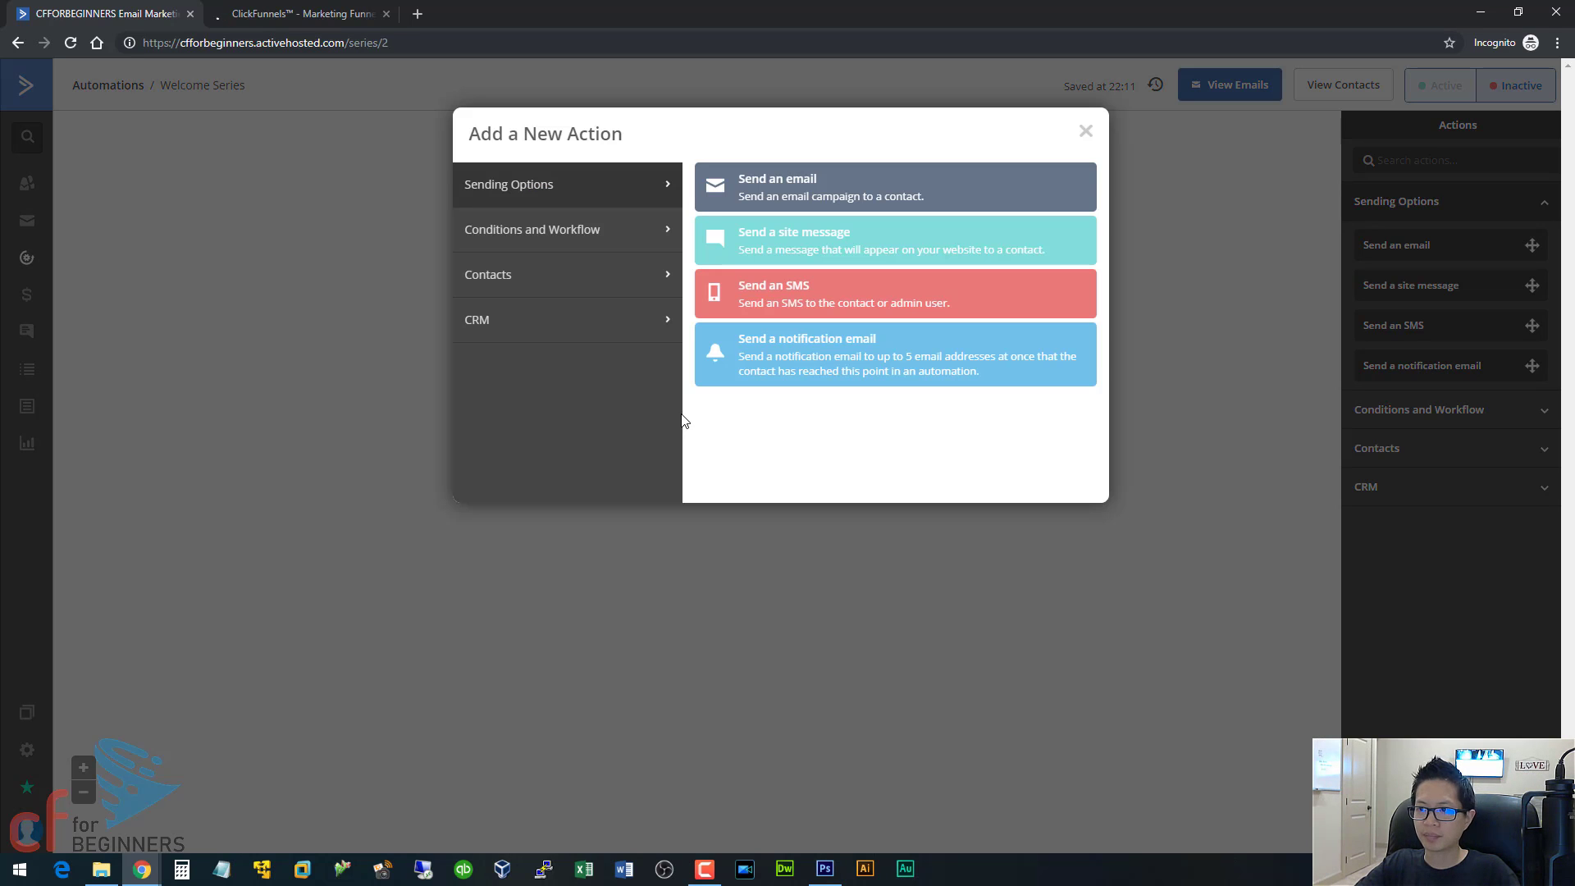
{"action": "left_click", "coordinate": [625, 239]}
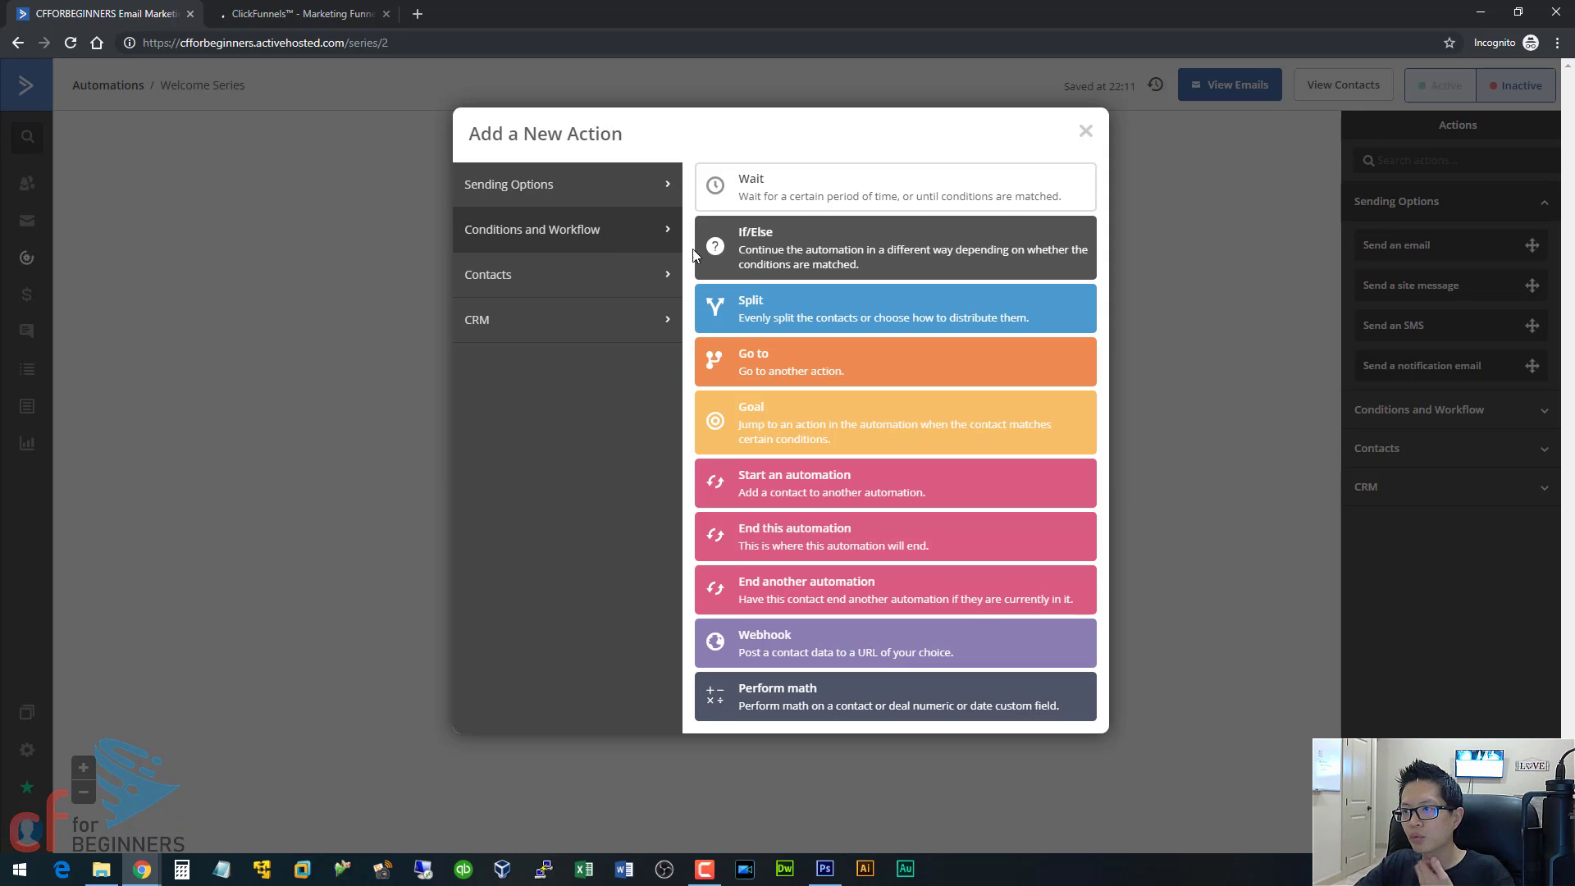
{"action": "left_click", "coordinate": [778, 195]}
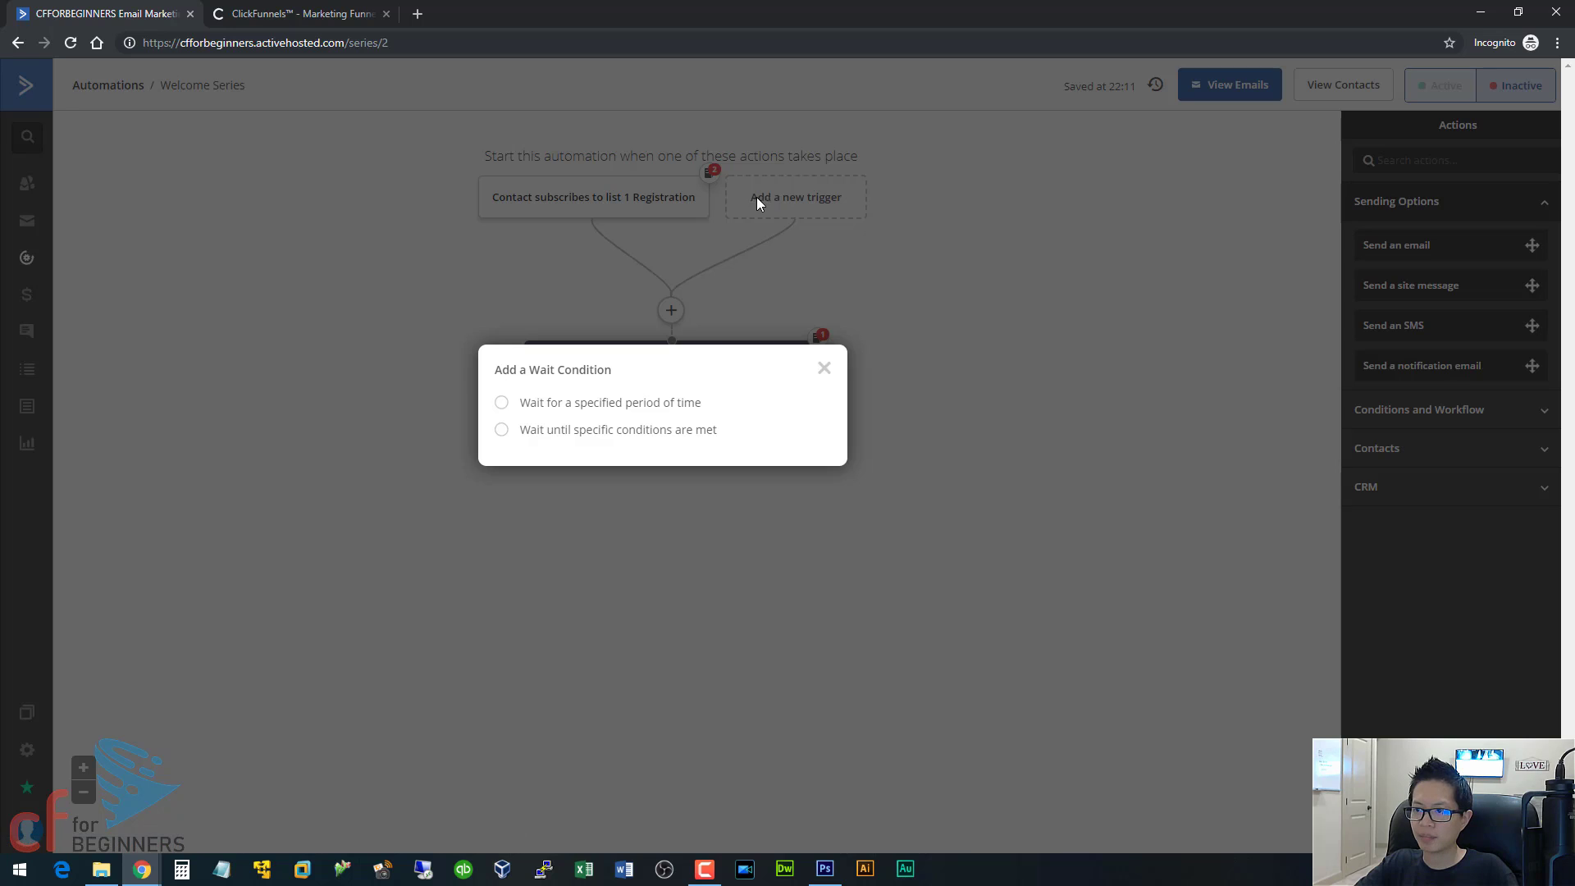
{"action": "left_click", "coordinate": [646, 403]}
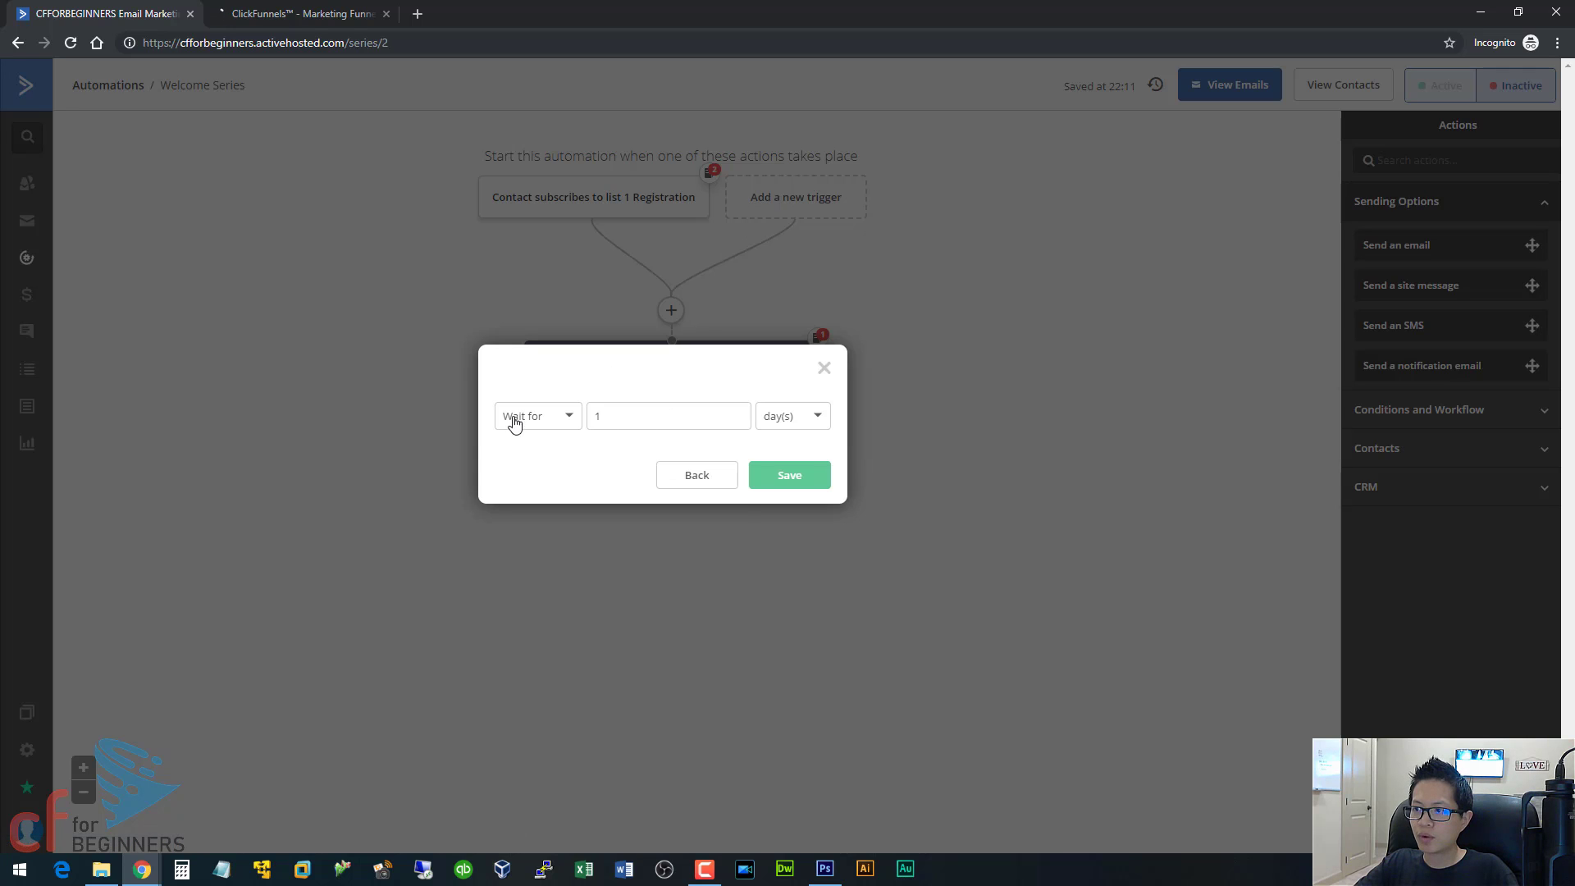
{"action": "left_click", "coordinate": [775, 473]}
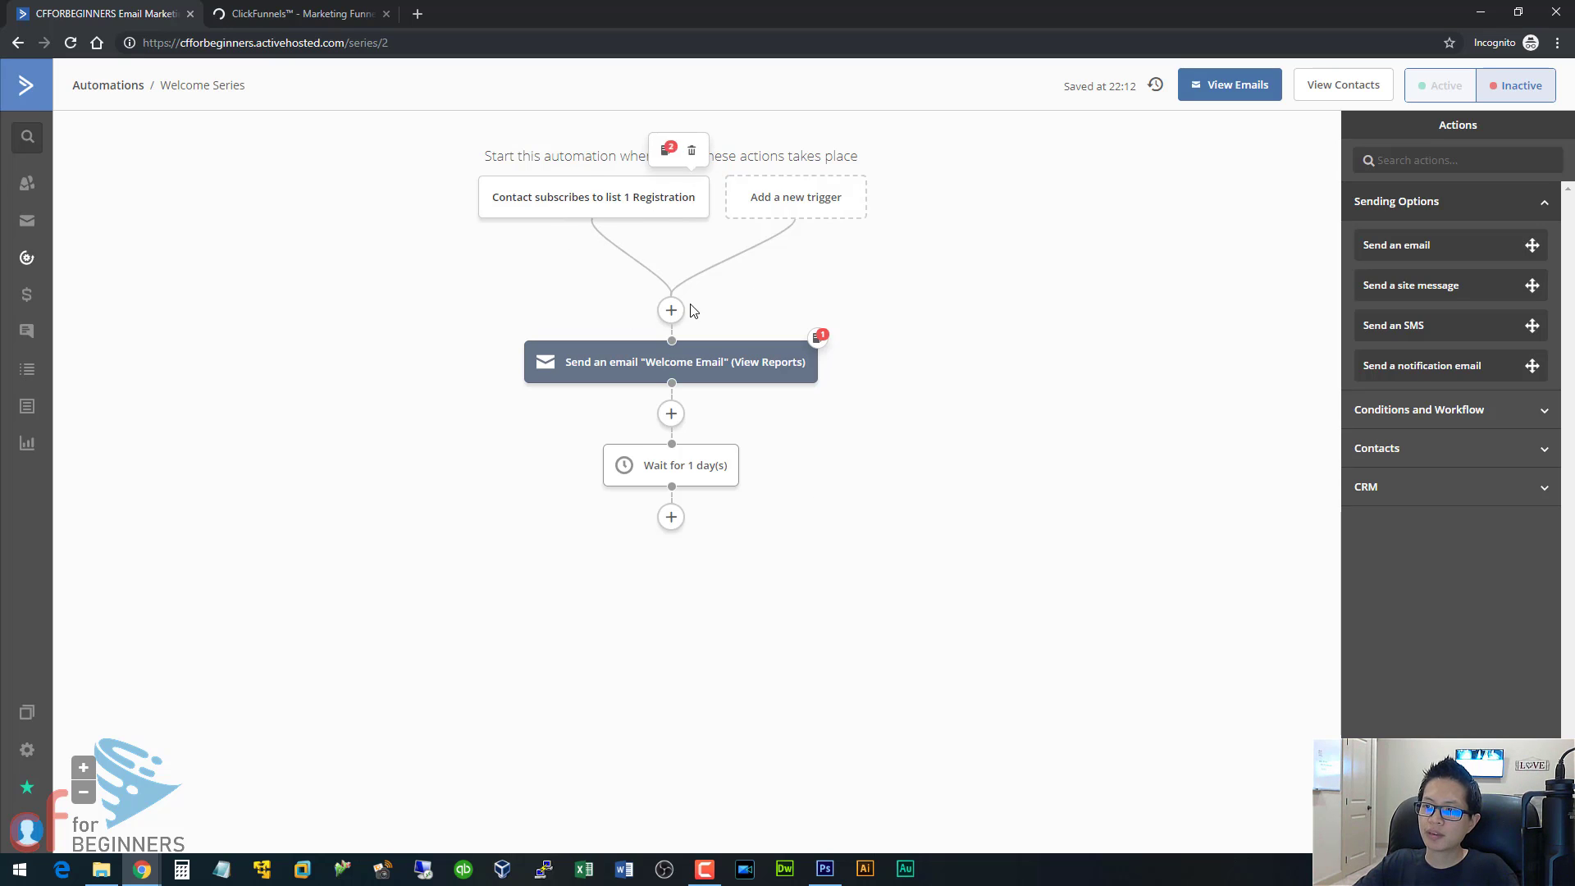
Insert a Send an email action below the 1-day wait and look through the existing emails it could send.
{"action": "left_click", "coordinate": [671, 517]}
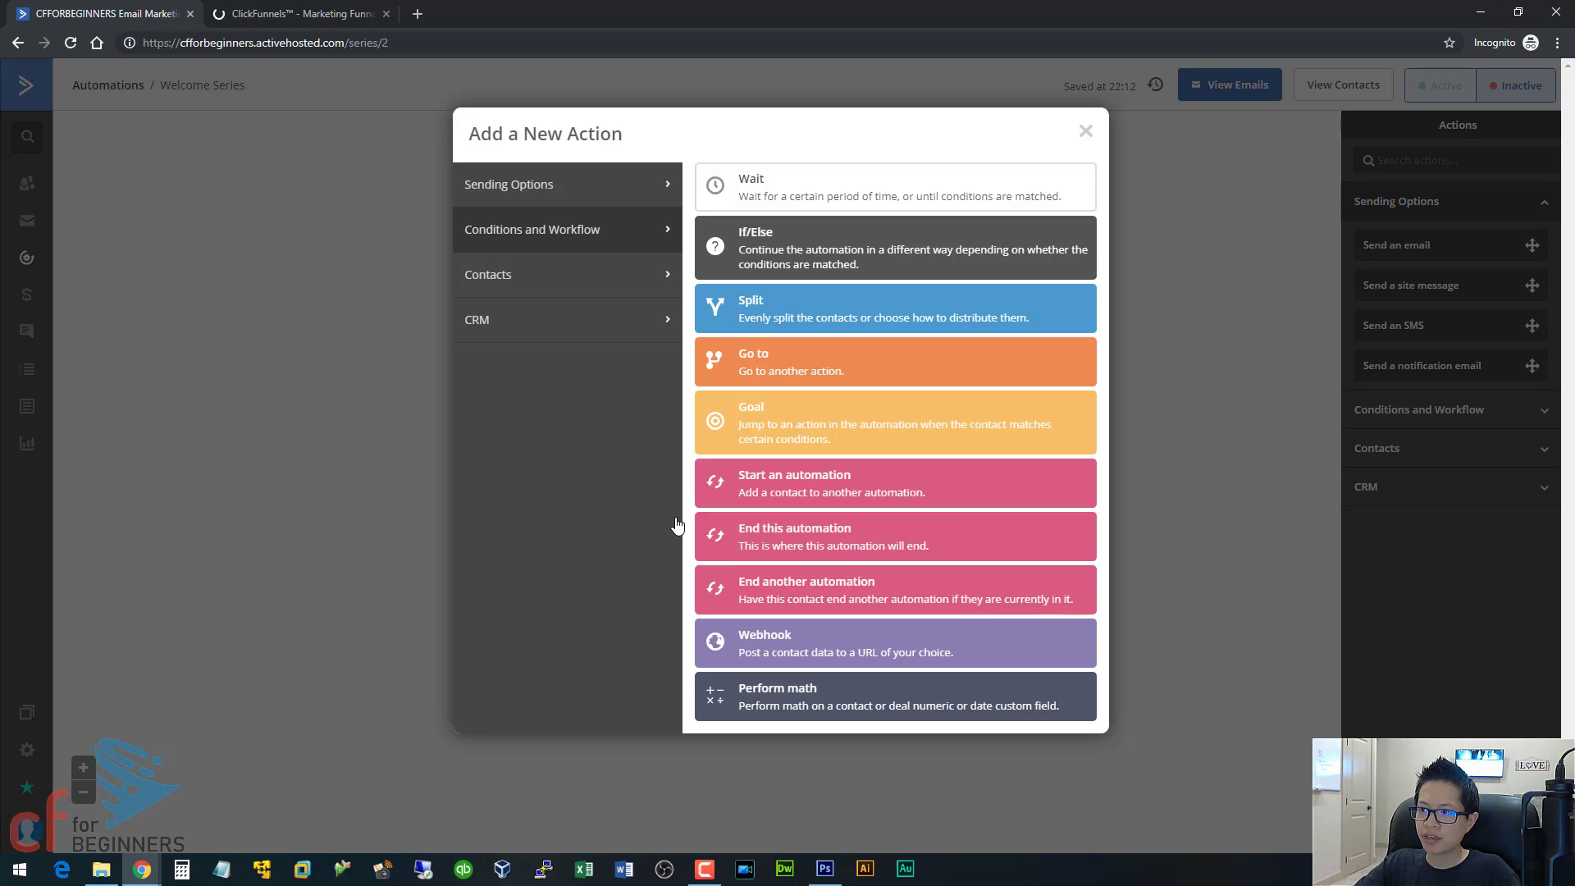
{"action": "left_click", "coordinate": [568, 199]}
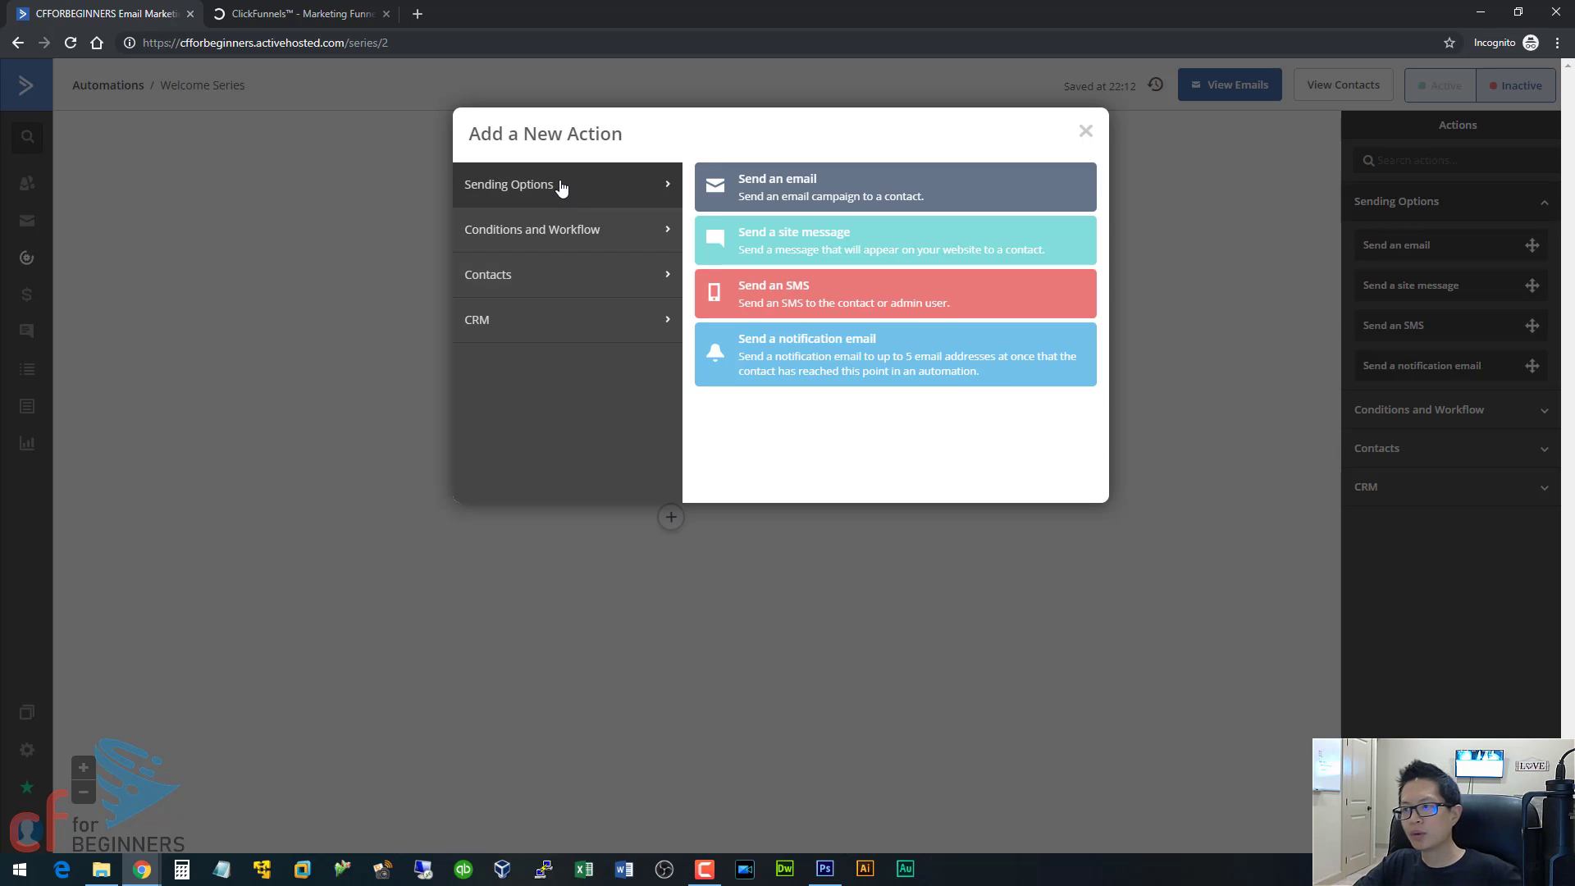
{"action": "left_click", "coordinate": [792, 198]}
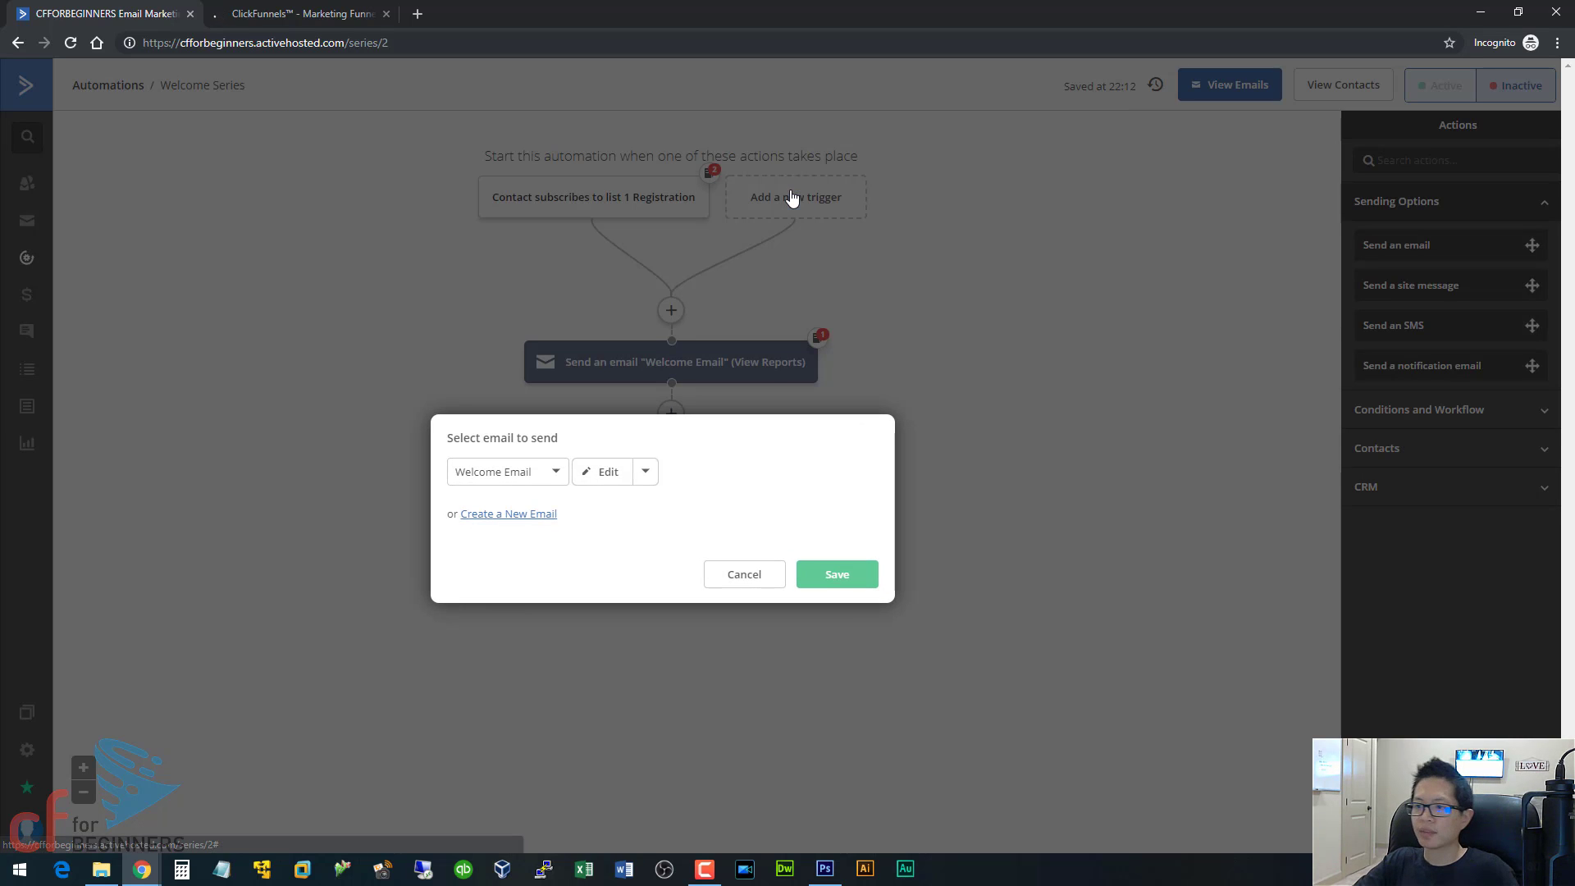
{"action": "left_click", "coordinate": [509, 473]}
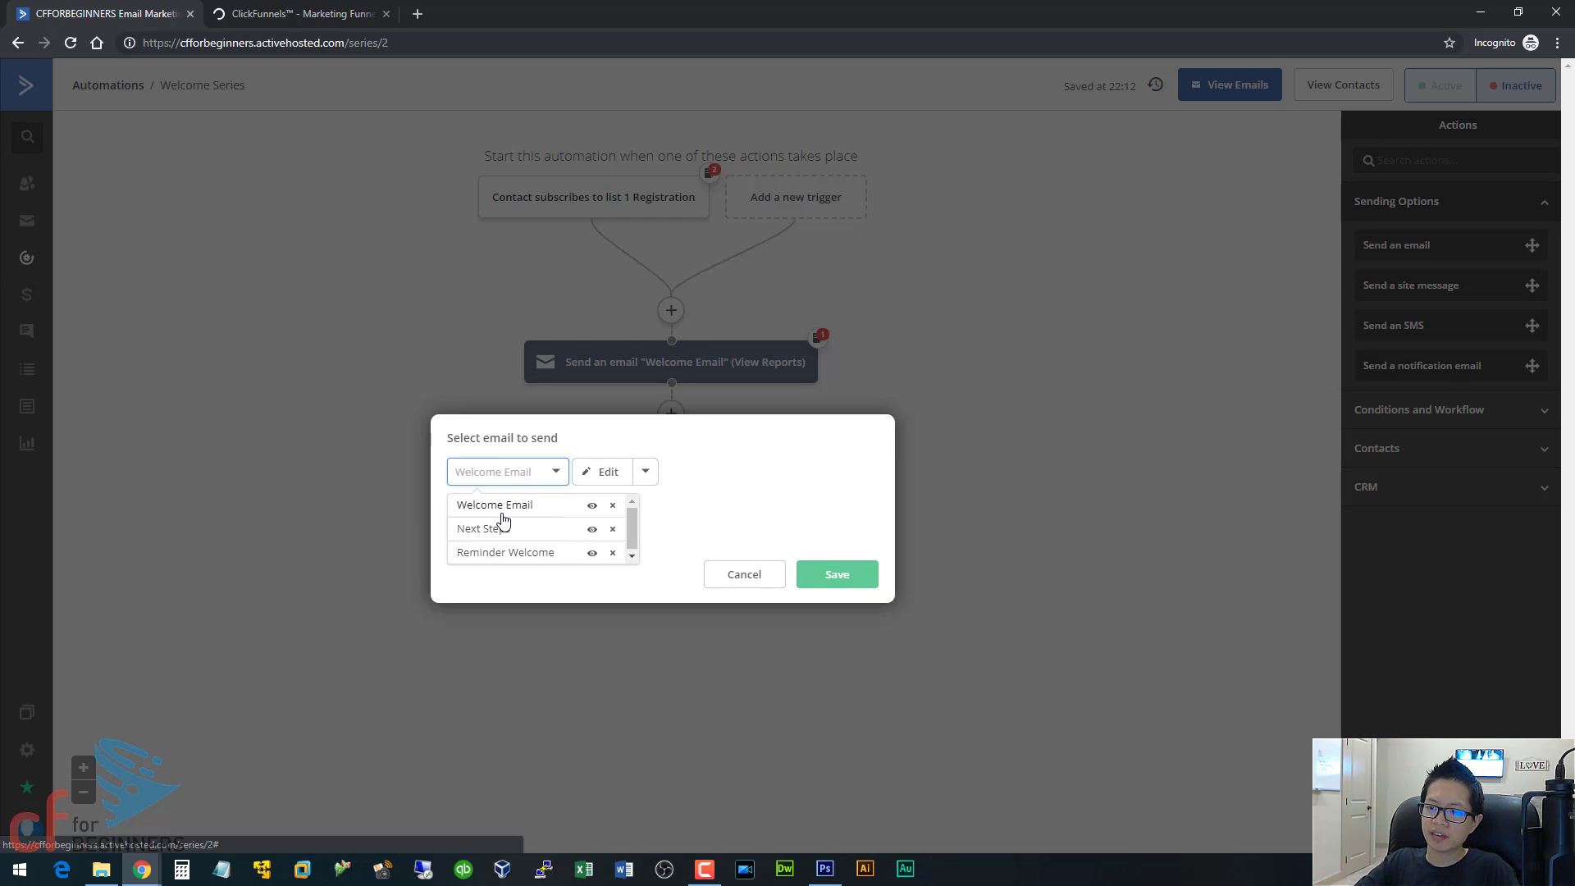
{"action": "left_click", "coordinate": [557, 476]}
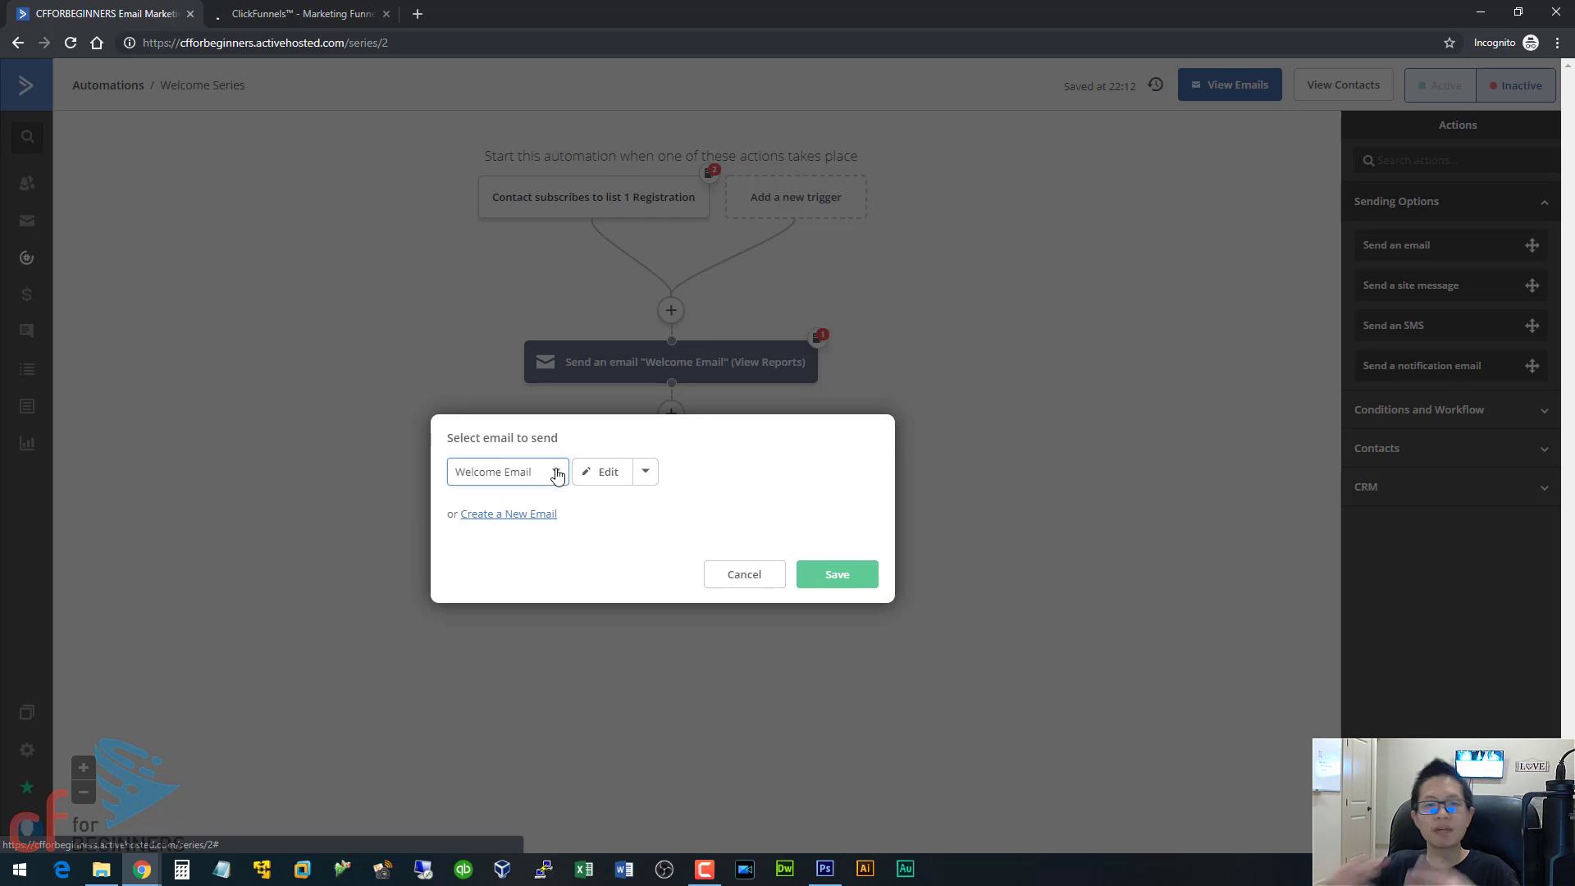
Create a new email named "Day 1 Email" for the action after the wait.
{"action": "left_click", "coordinate": [480, 516]}
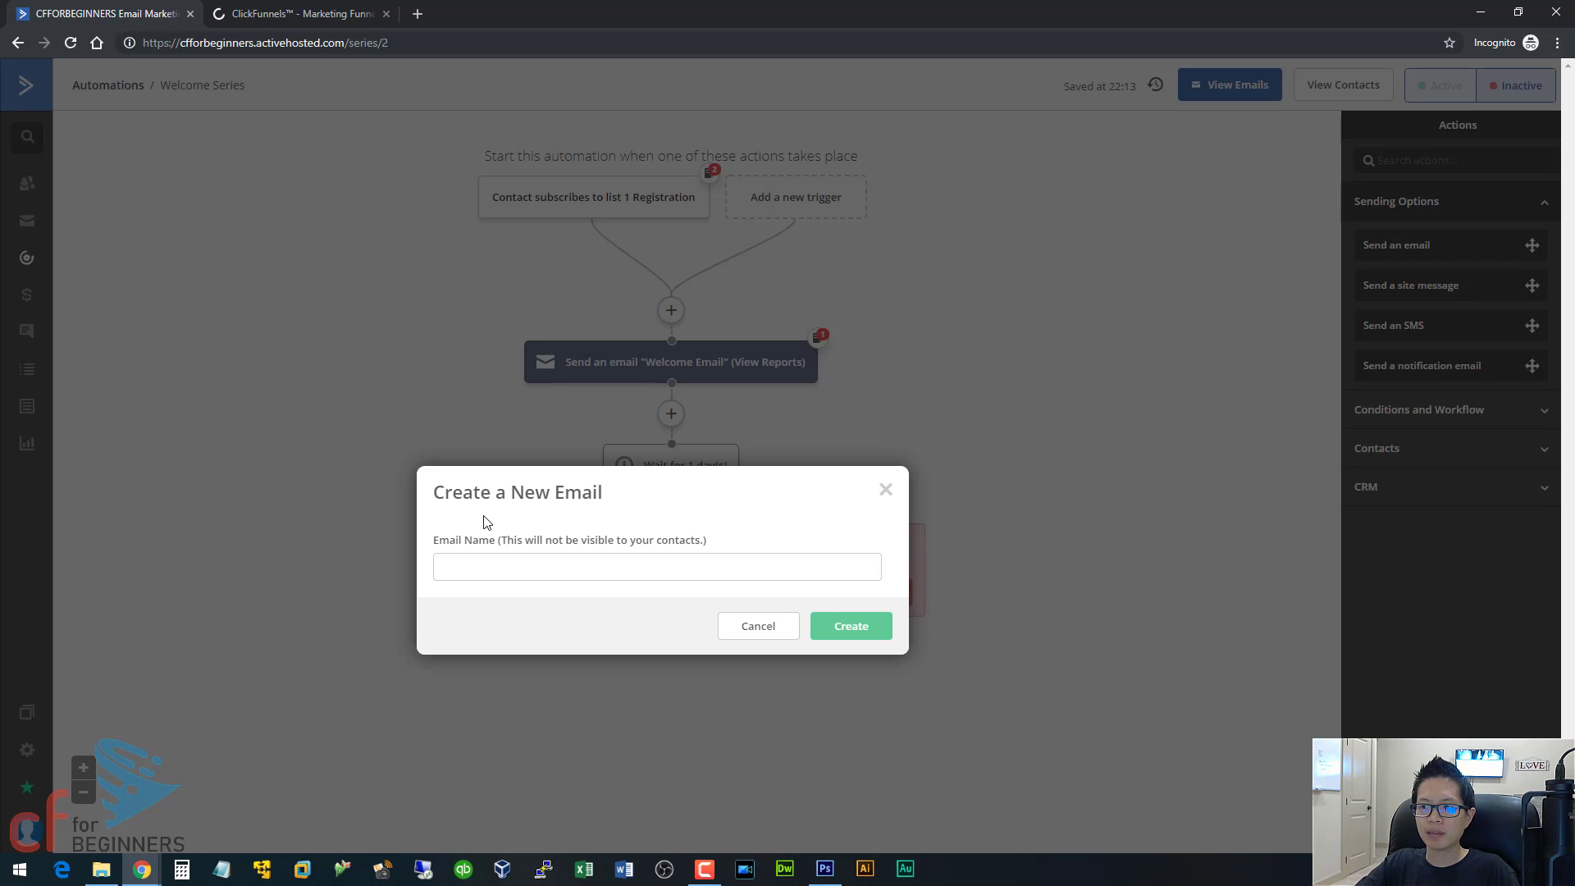
{"action": "left_click", "coordinate": [526, 572]}
{"action": "type", "text": "Day"}
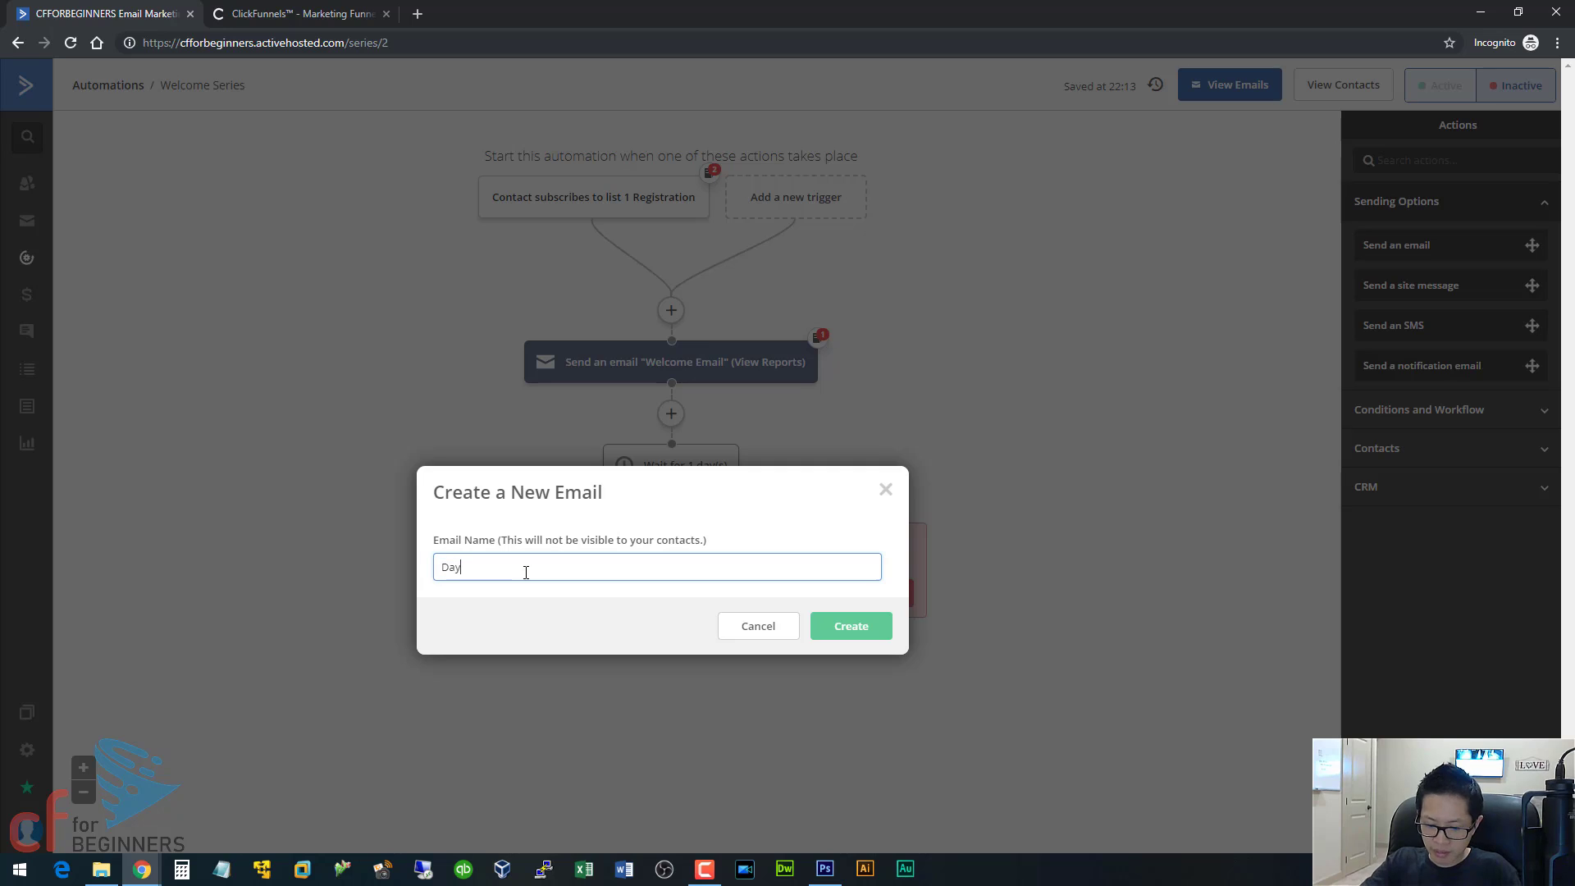
{"action": "type", "text": " 1 Email"}
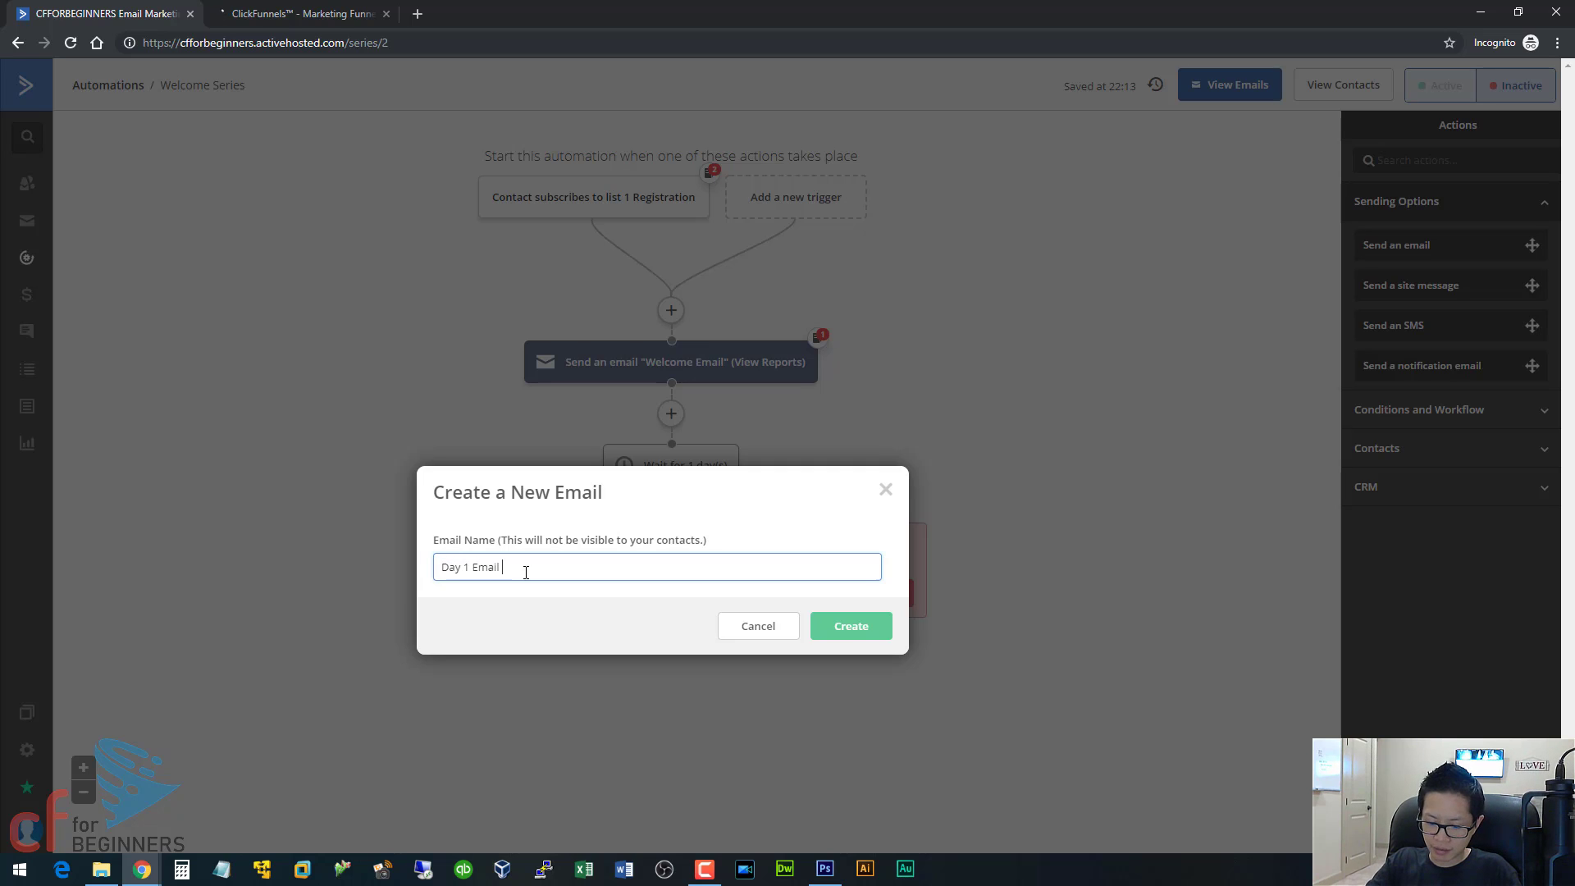
{"action": "left_click", "coordinate": [865, 643]}
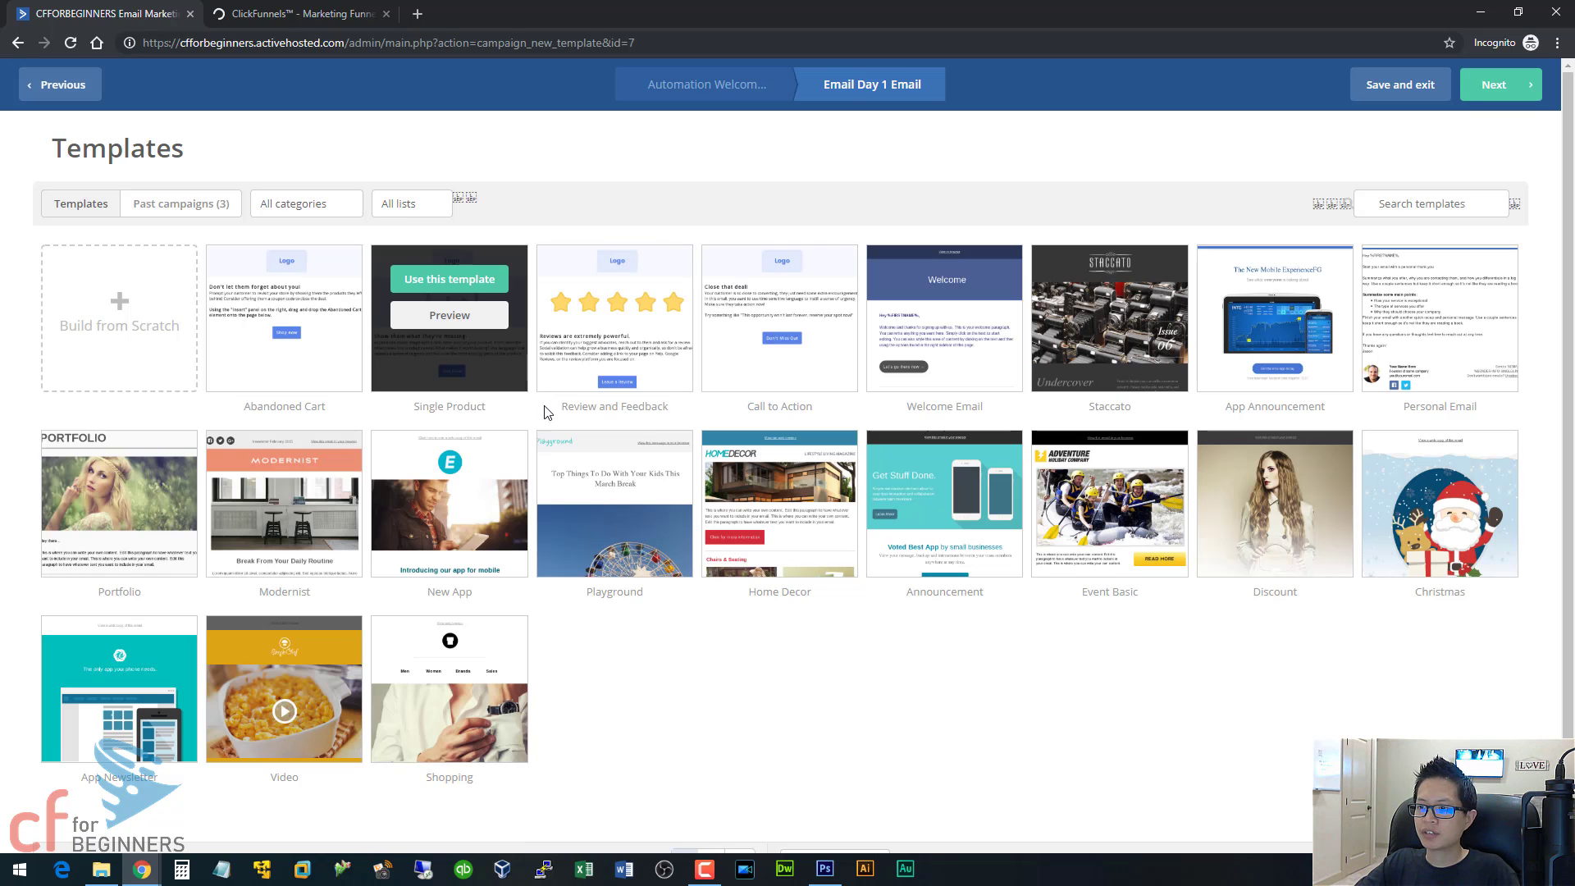
Use the Announcement template for the Day 1 Email and set its subject to "Day 1: Check this out!".
{"action": "left_click", "coordinate": [945, 474]}
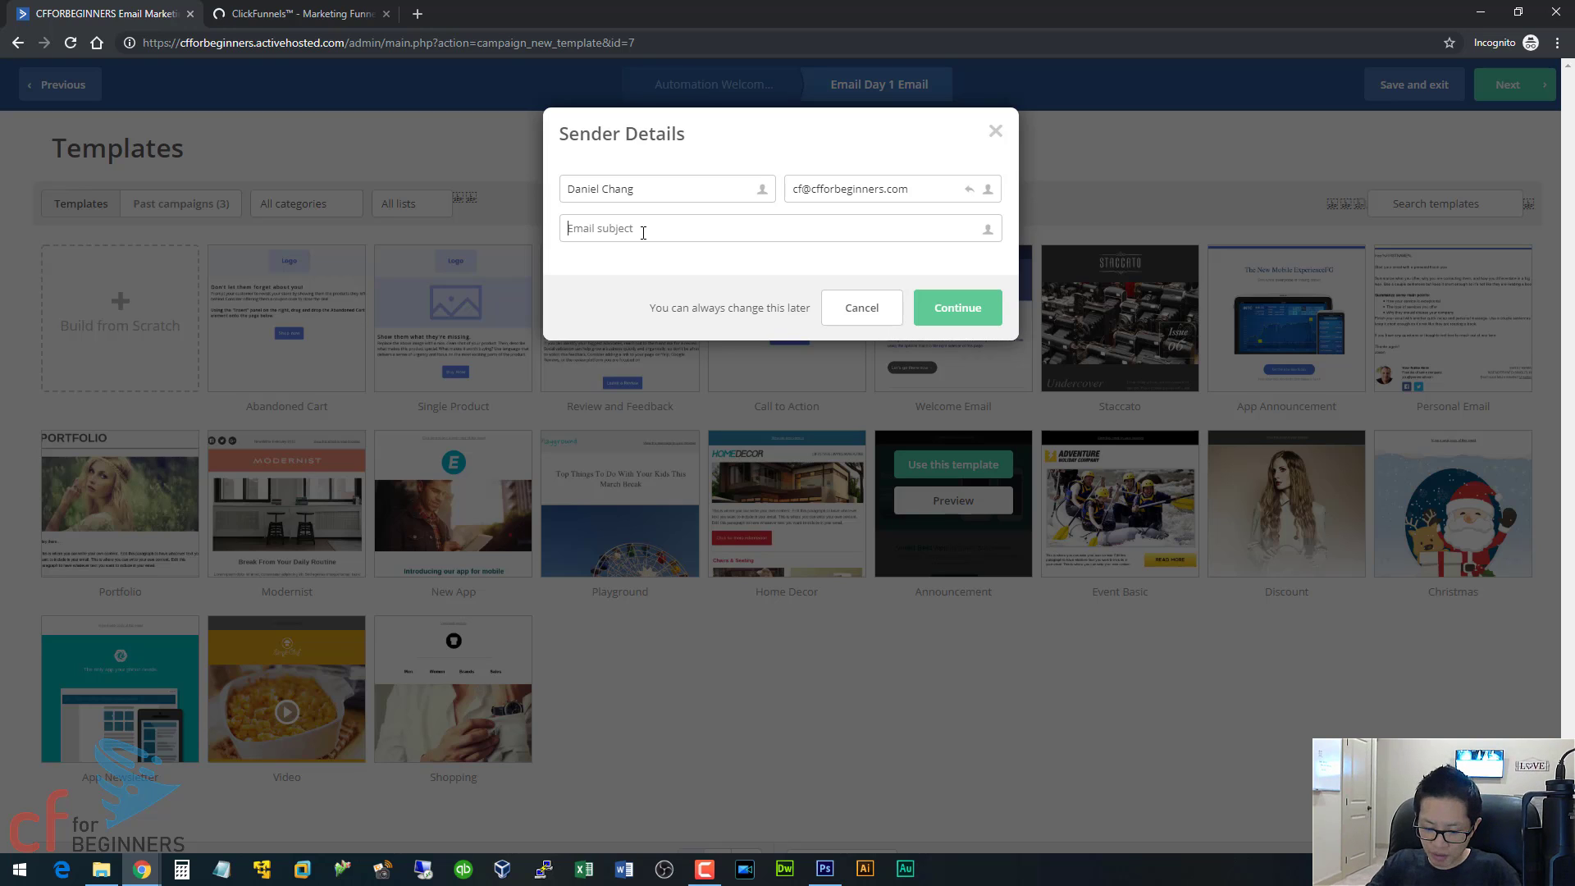
{"action": "type", "text": "Day 1:"}
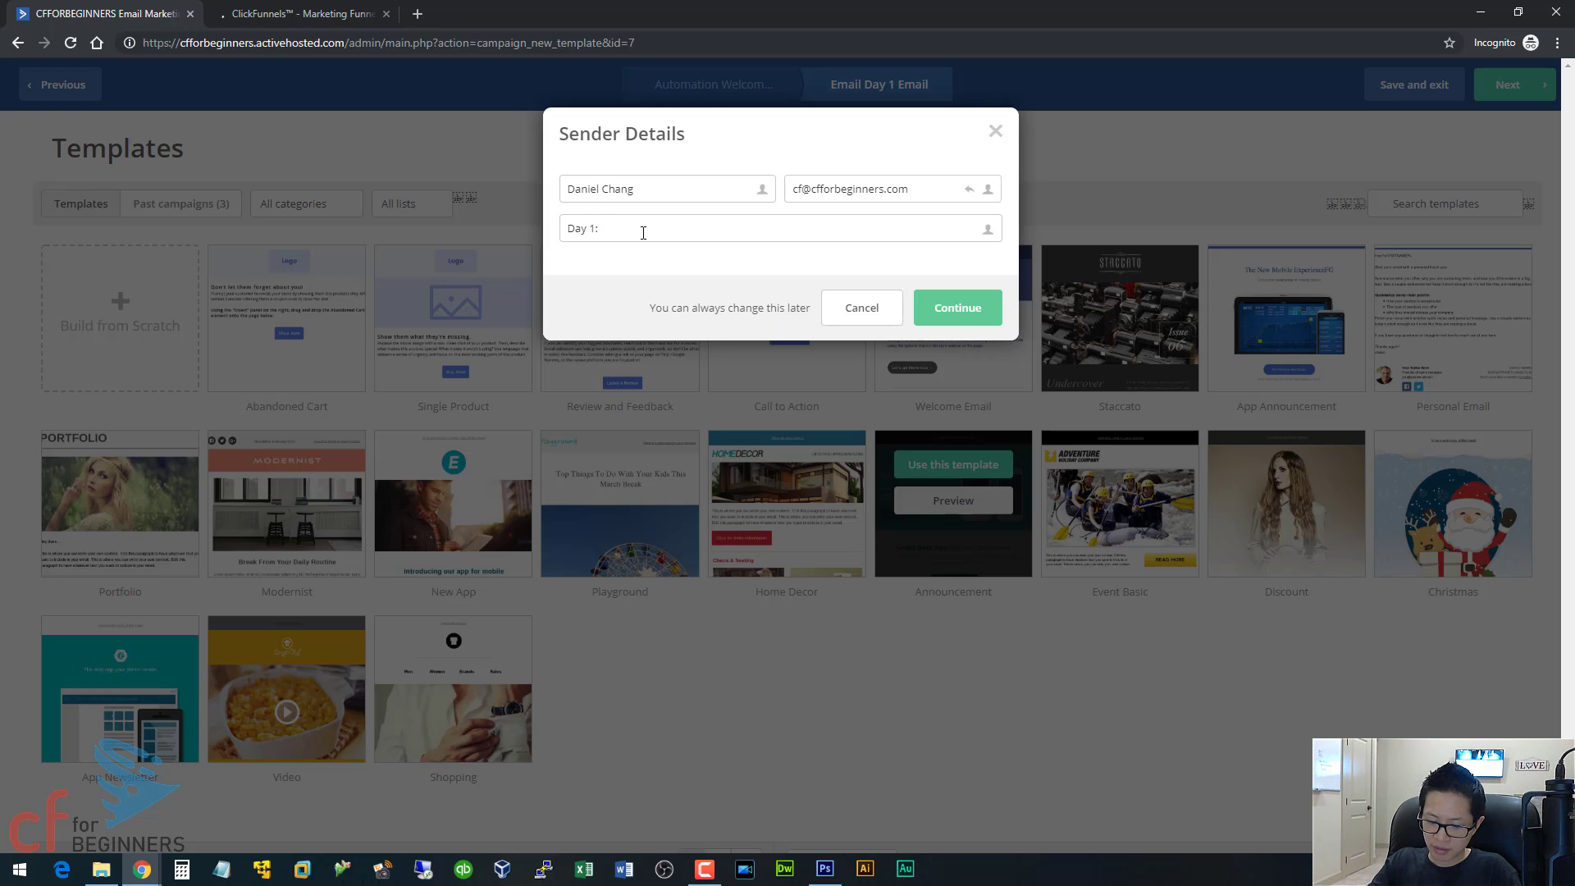
{"action": "type", "text": " Check this"}
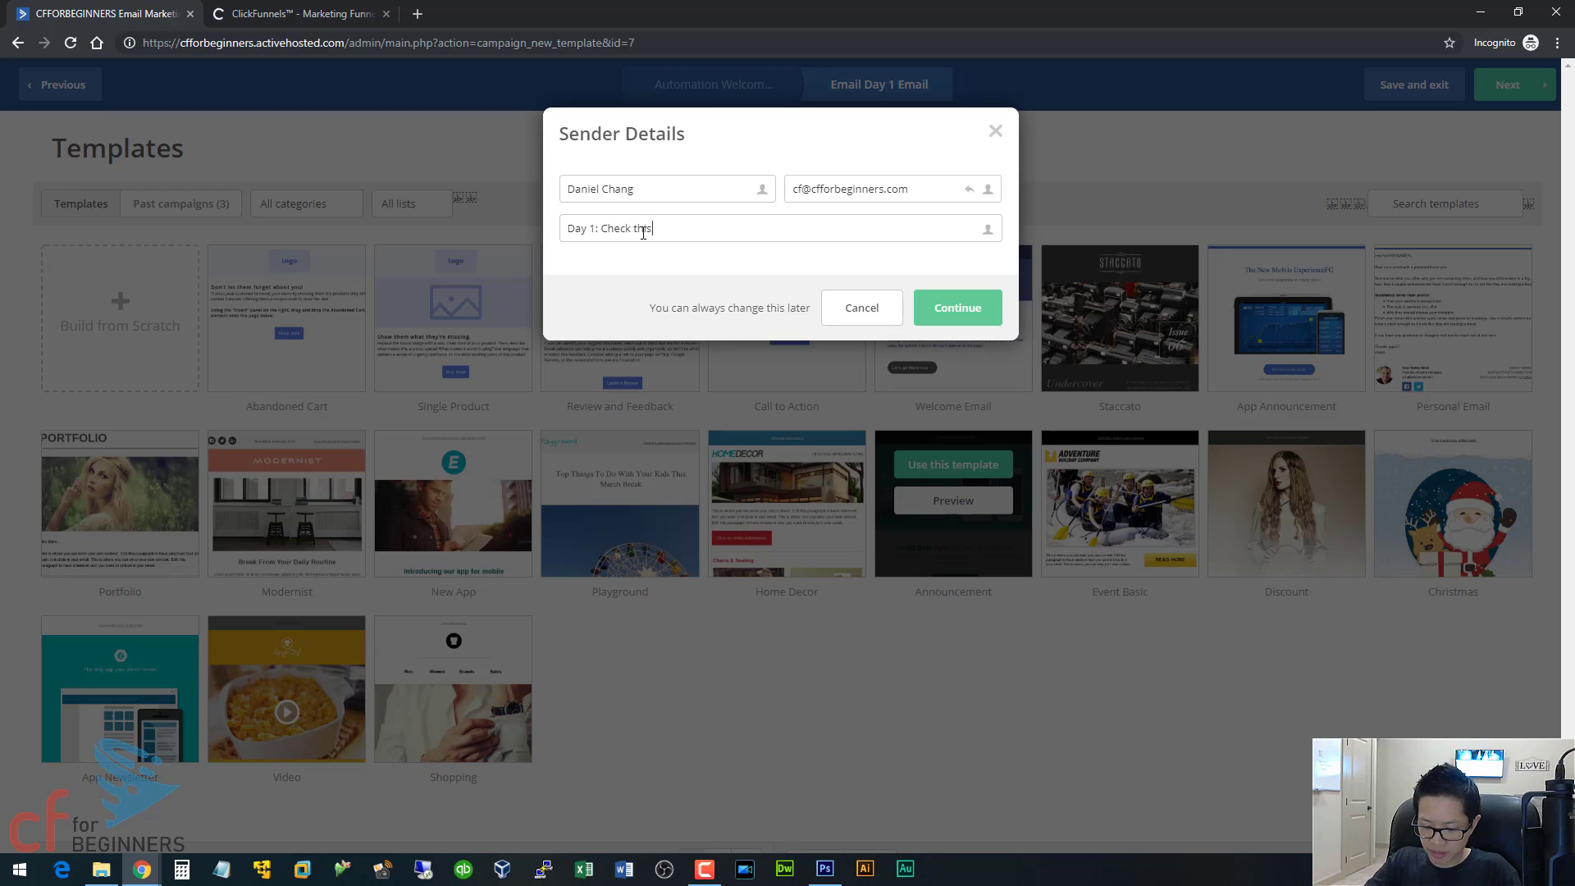
{"action": "type", "text": " out!"}
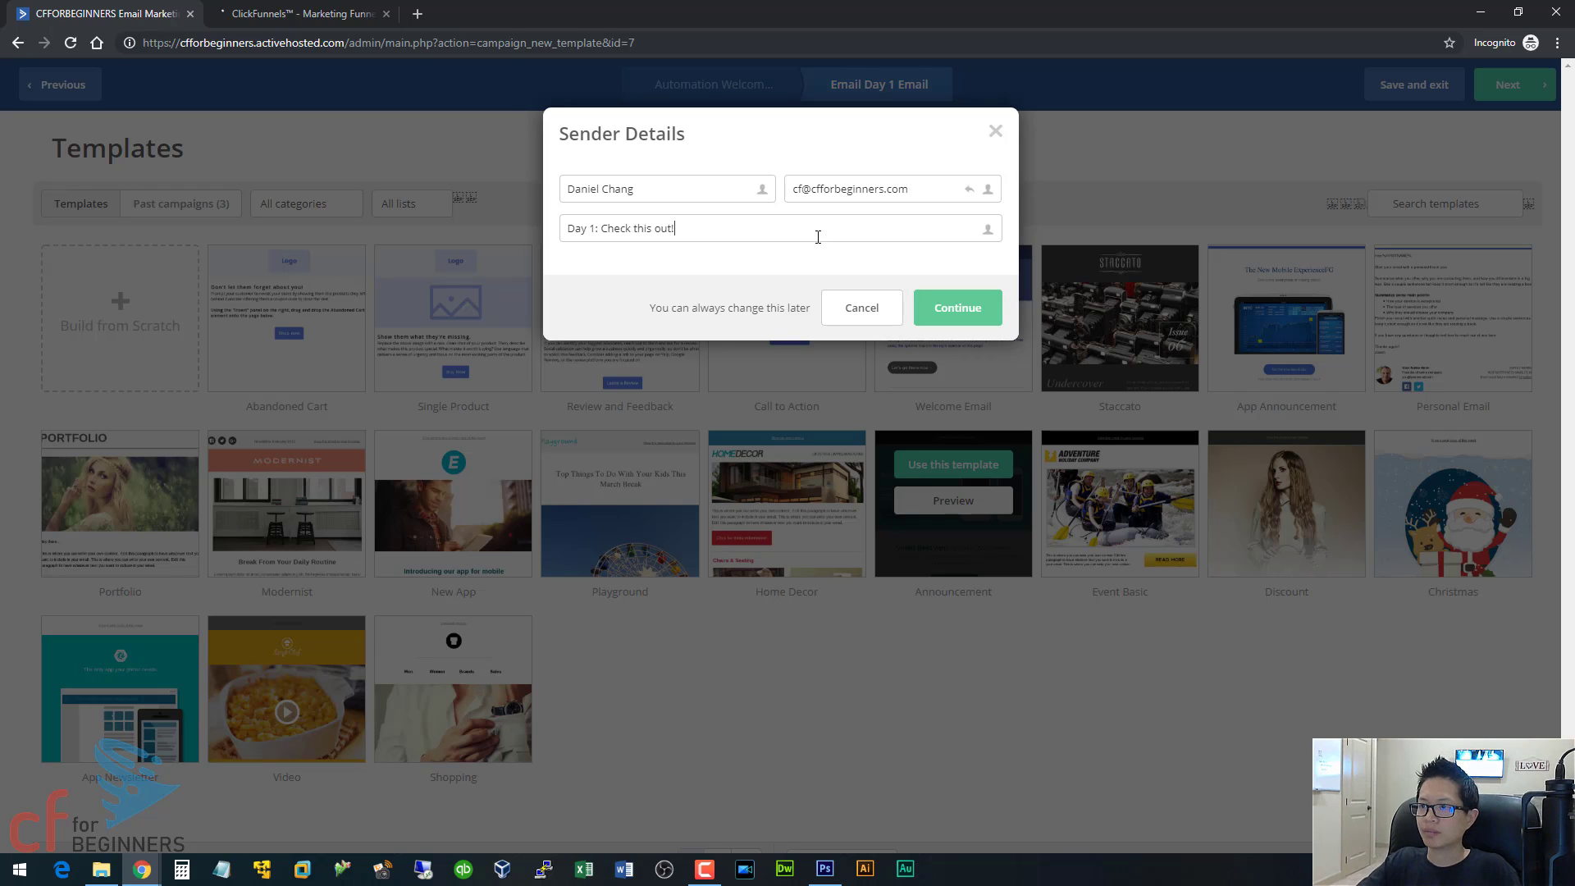
{"action": "left_click", "coordinate": [968, 317]}
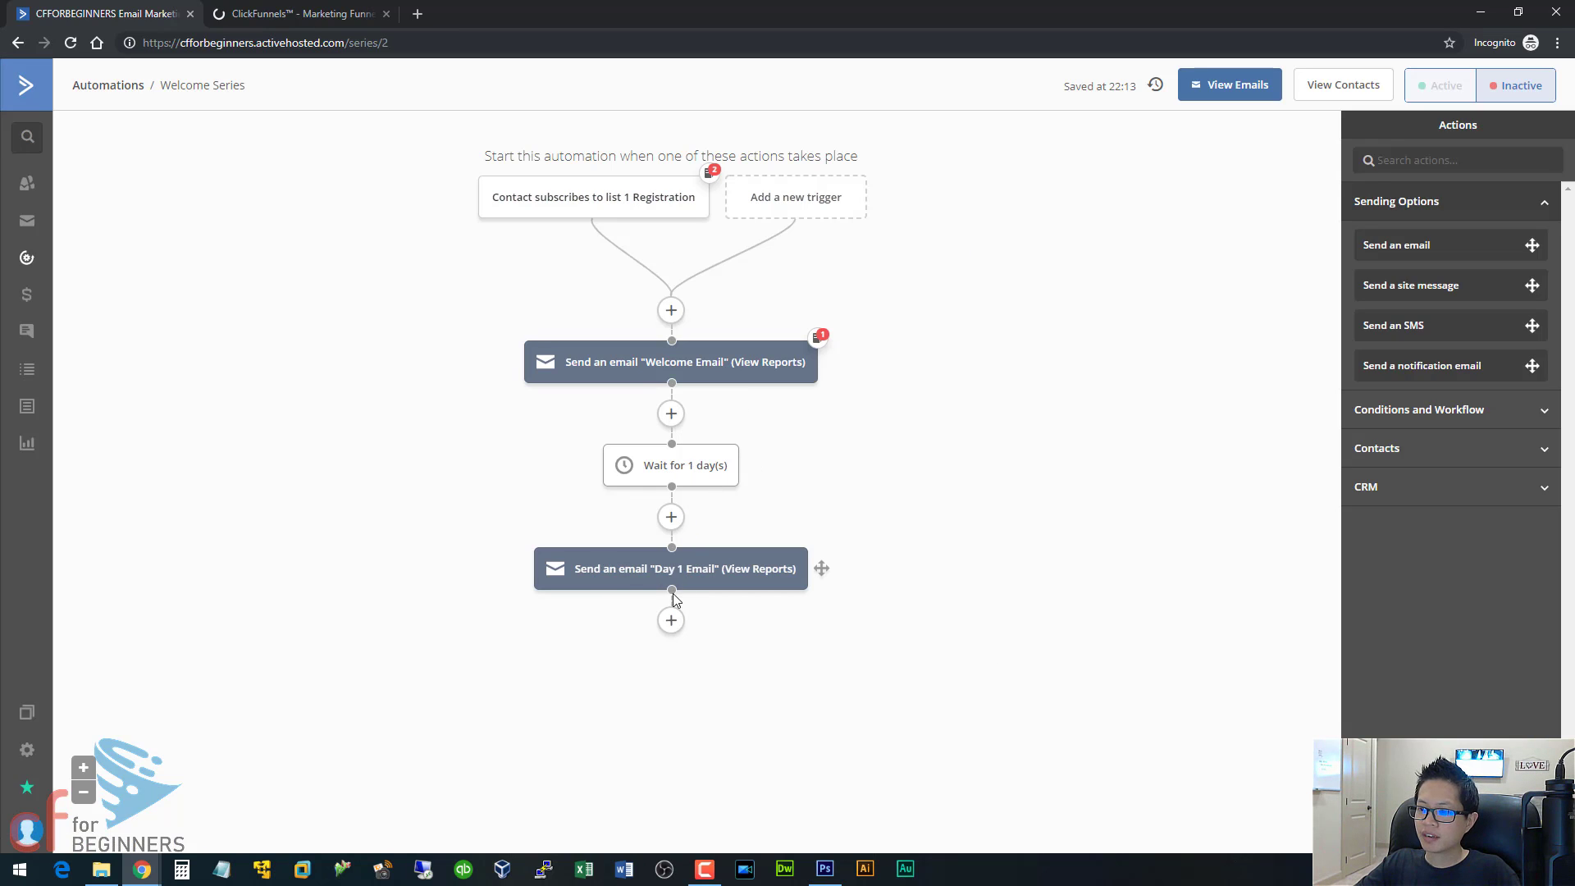
Add a Wait action for a specified period of 1 day after the Day 1 Email.
{"action": "left_click", "coordinate": [671, 620]}
{"action": "left_click", "coordinate": [517, 229]}
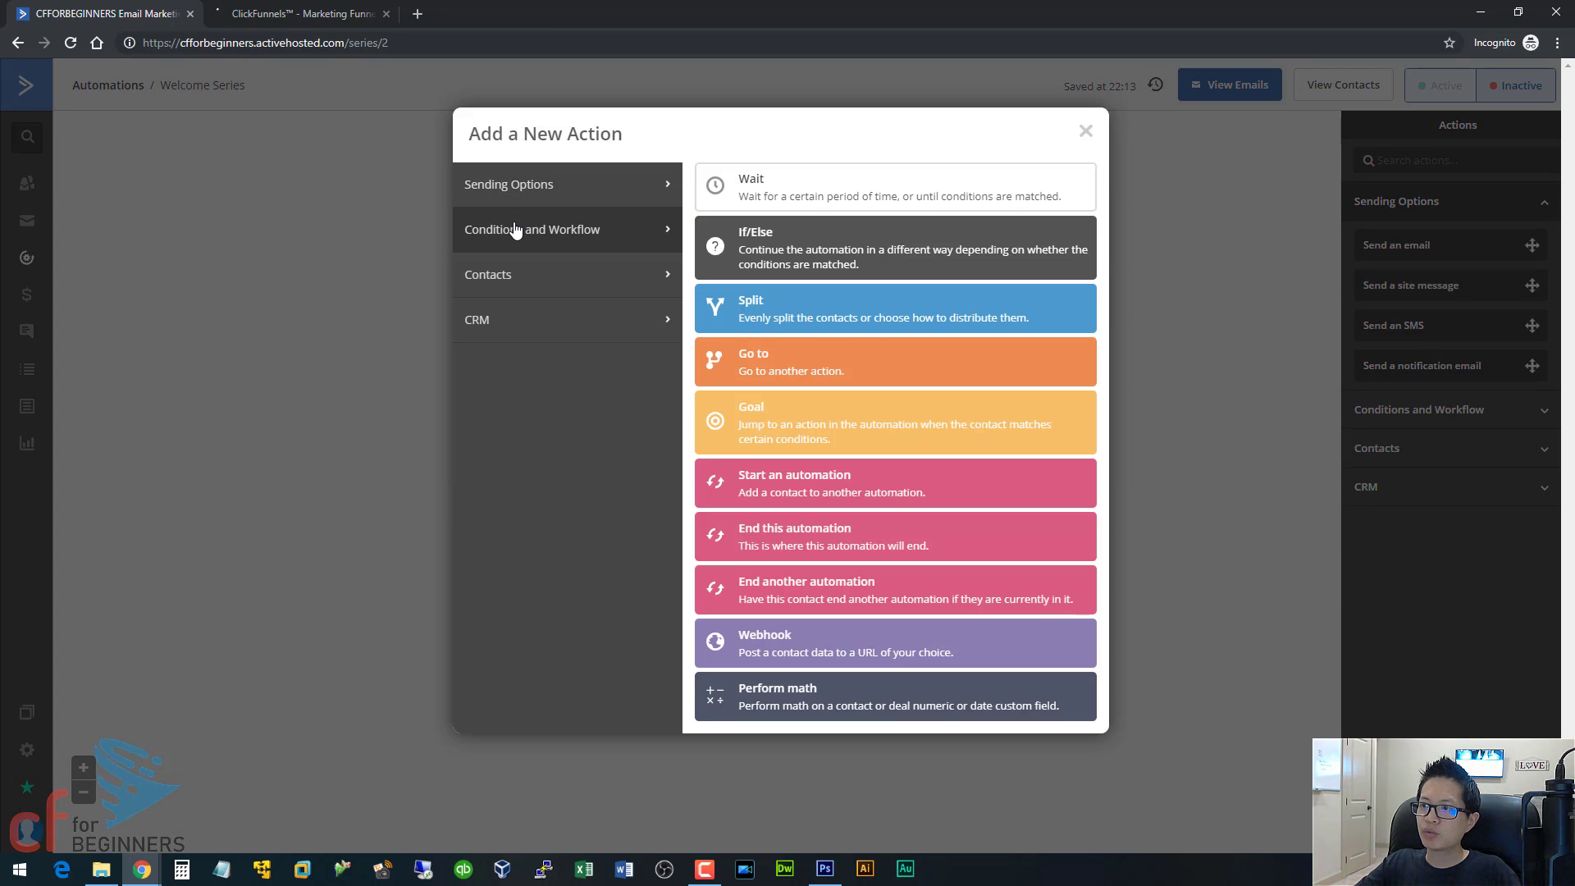
{"action": "left_click", "coordinate": [784, 190]}
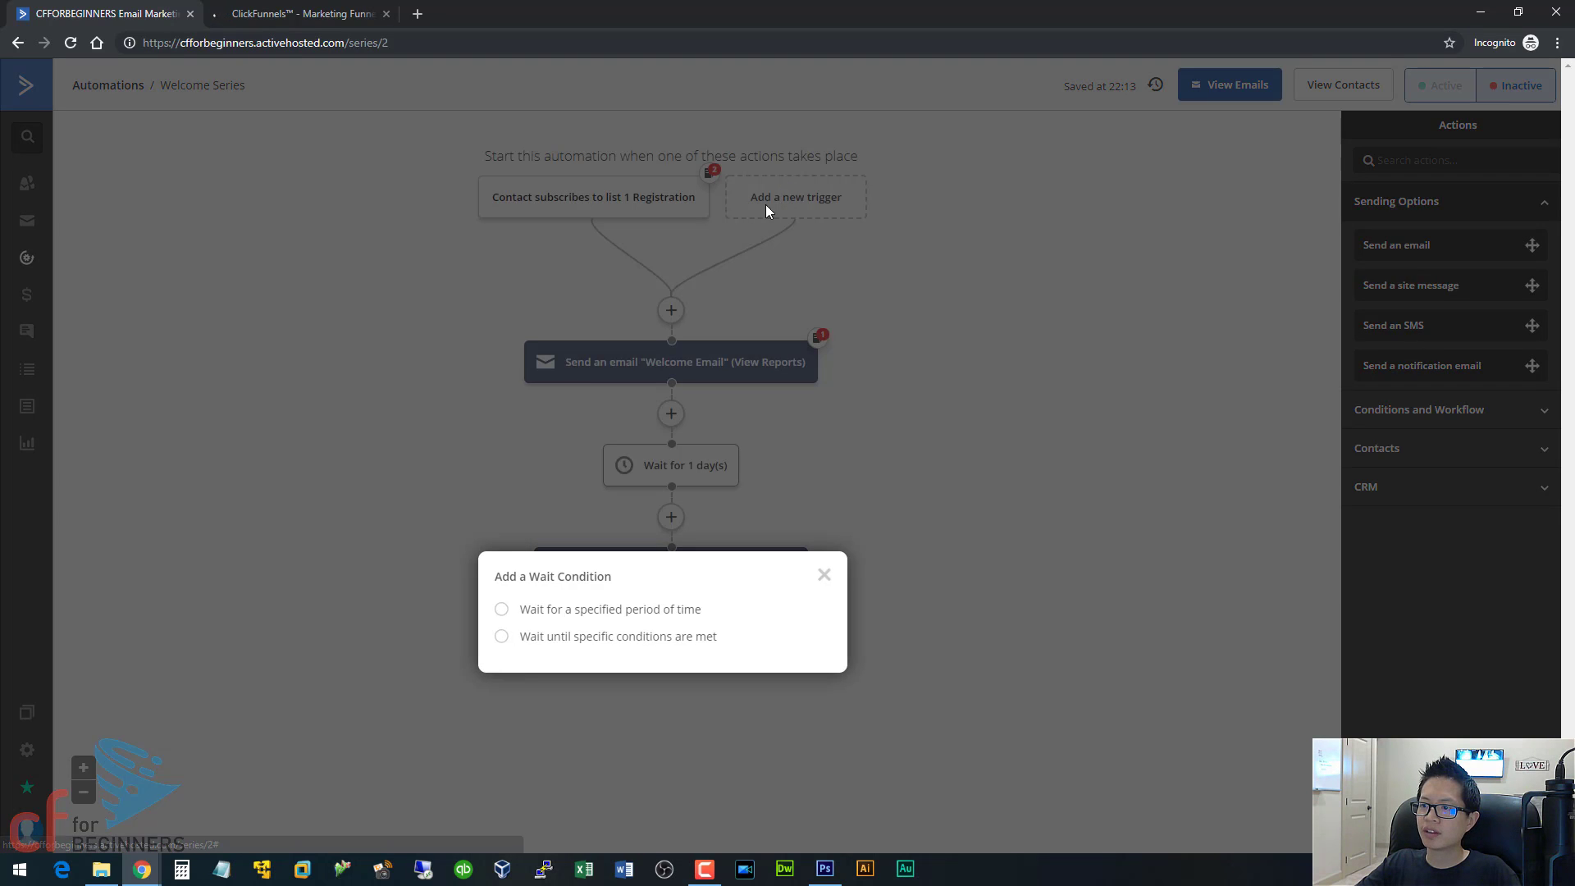
{"action": "left_click", "coordinate": [643, 610]}
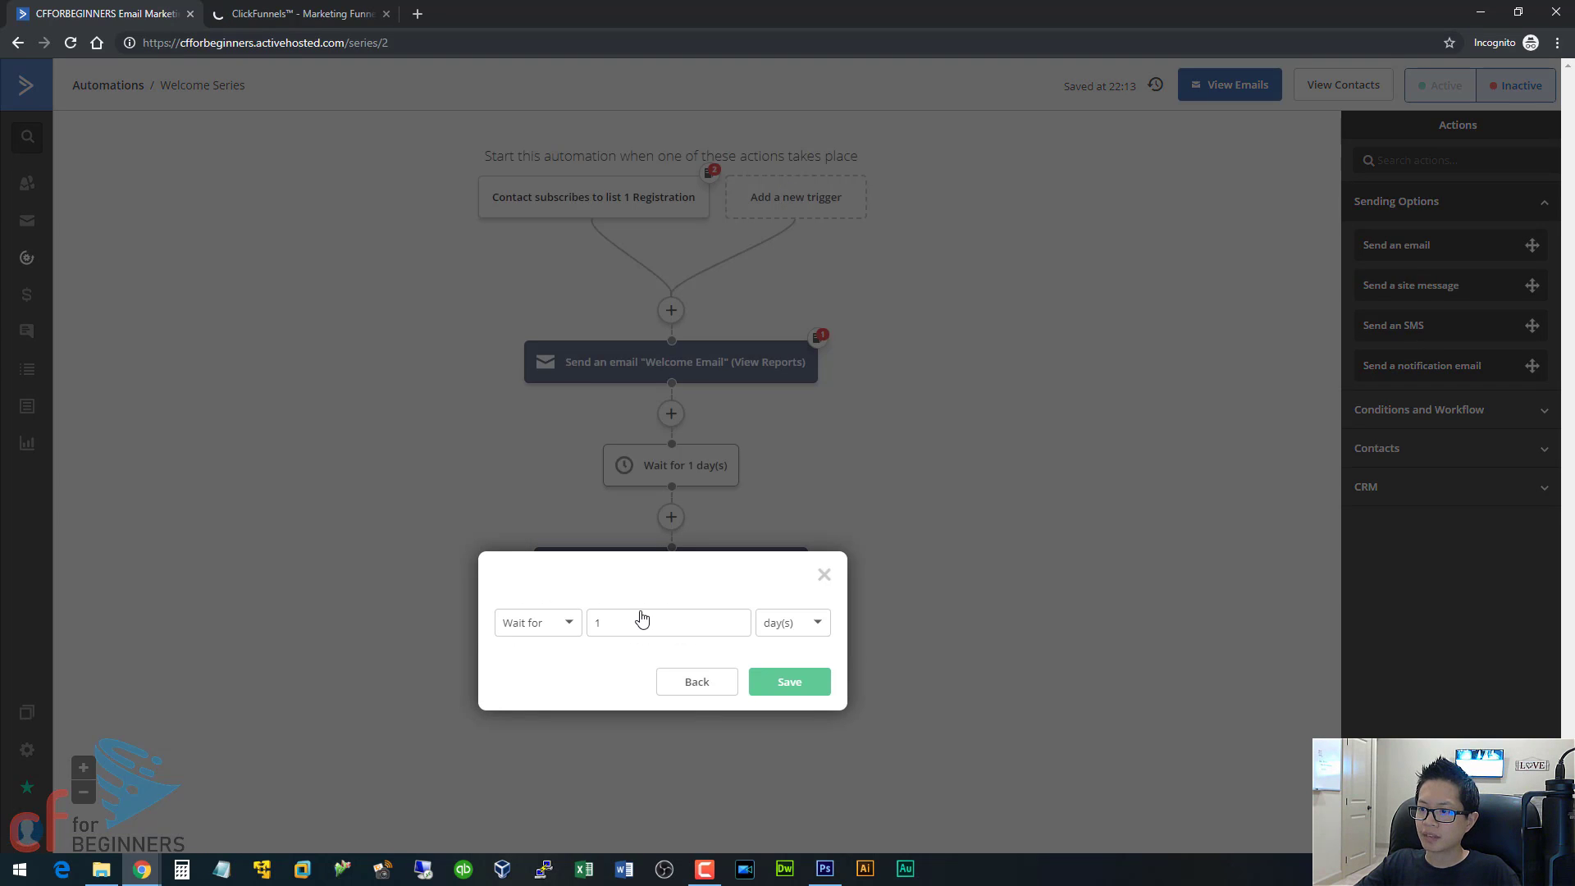
{"action": "left_click", "coordinate": [788, 682]}
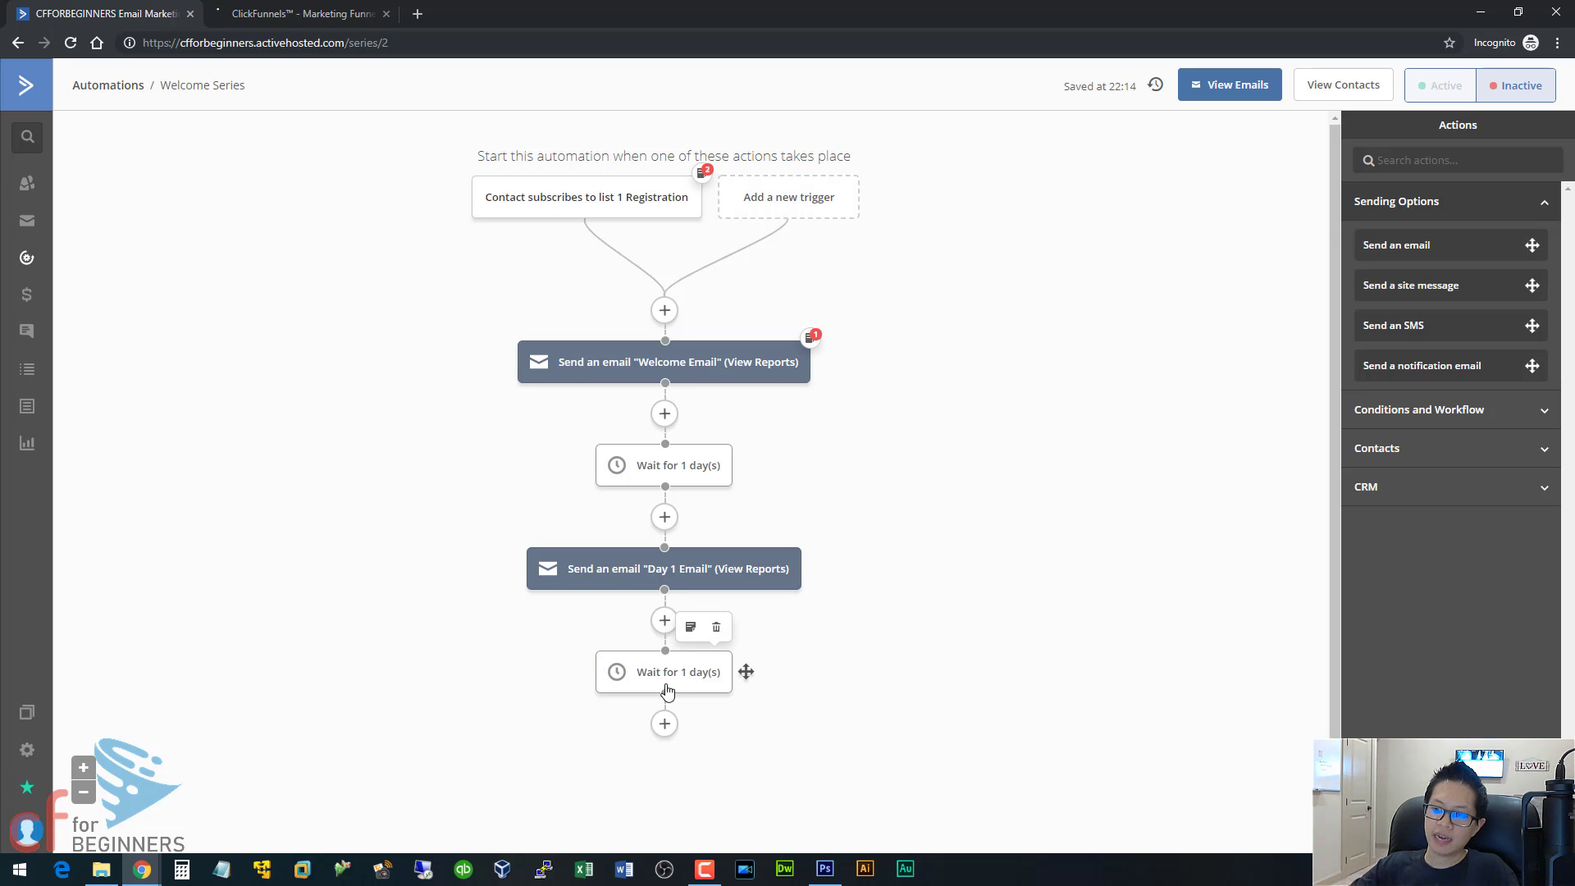
Add a Subscribe action below the second 1-day wait that subscribes contacts to the list "3 ALL".
{"action": "left_click", "coordinate": [665, 724]}
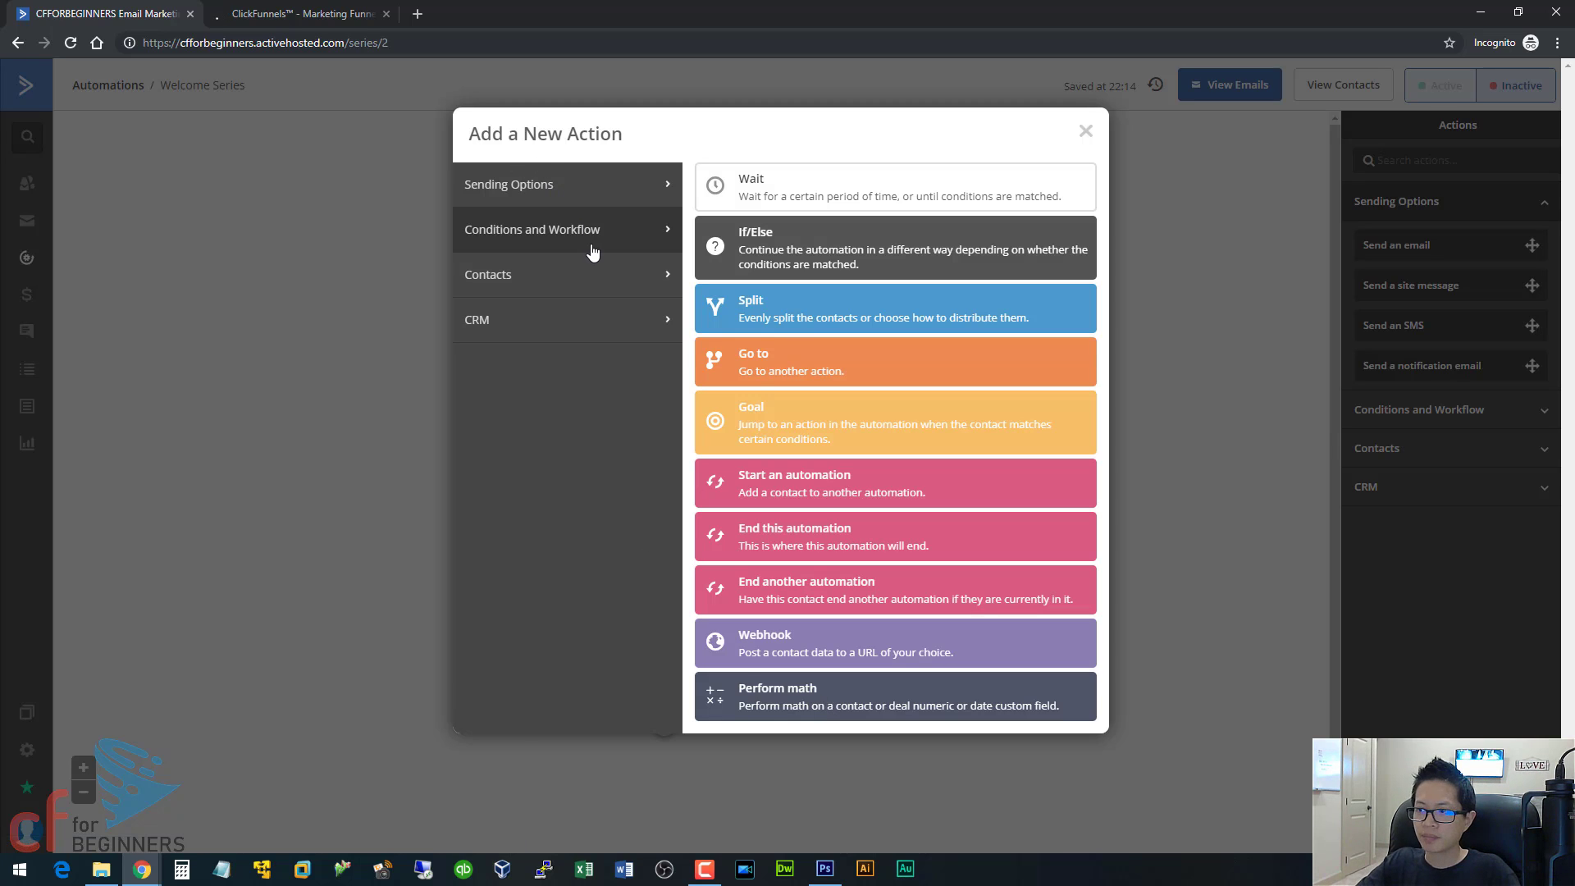
{"action": "left_click", "coordinate": [589, 274]}
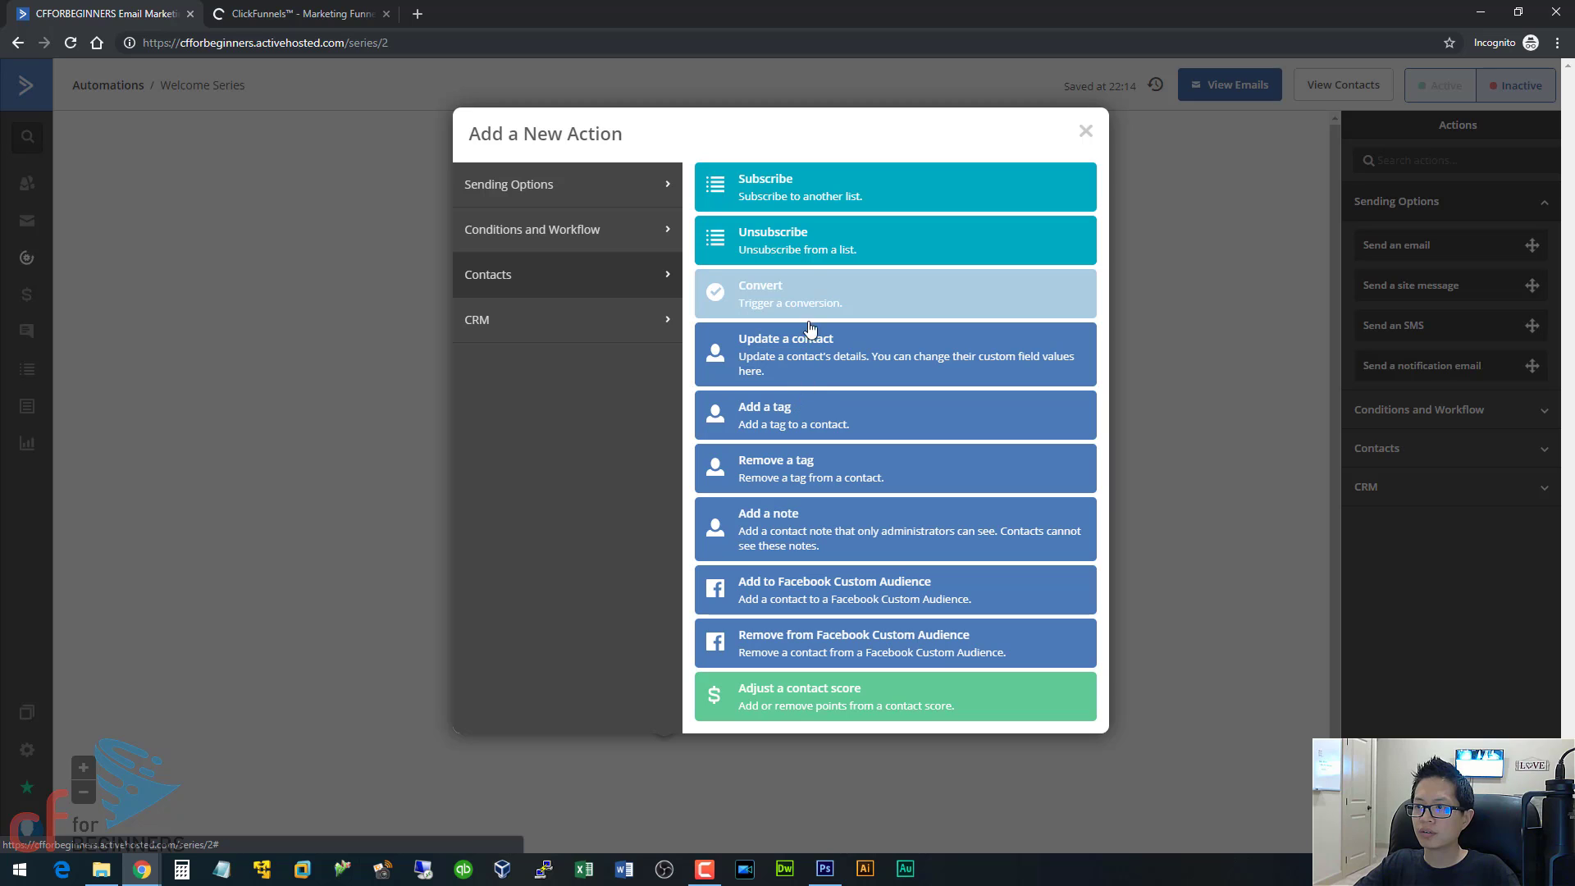
{"action": "left_click", "coordinate": [780, 191]}
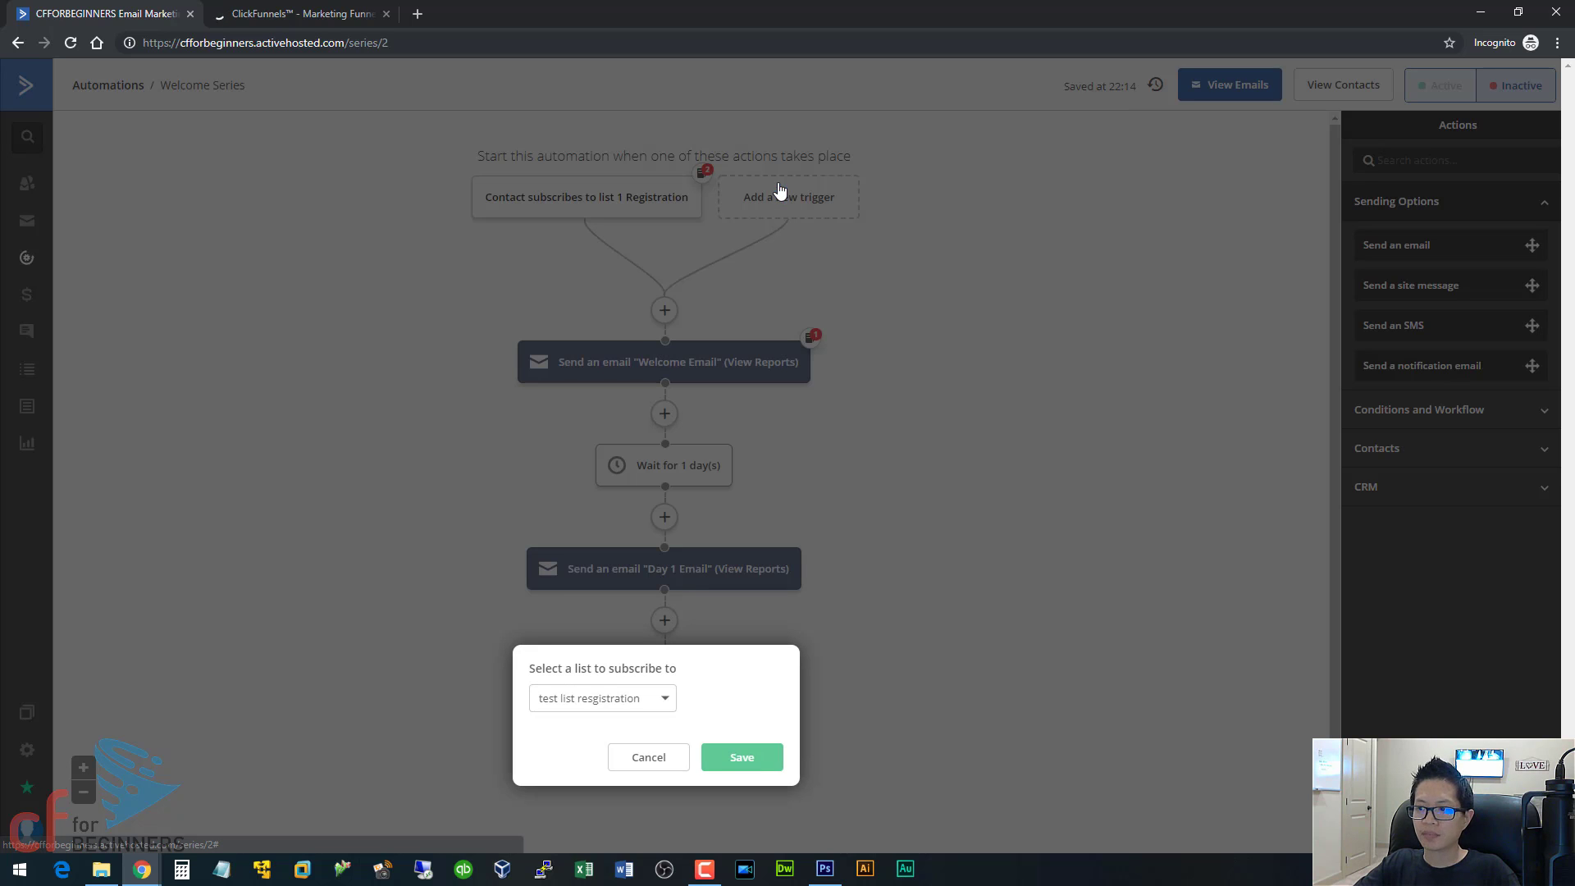
{"action": "left_click", "coordinate": [609, 703]}
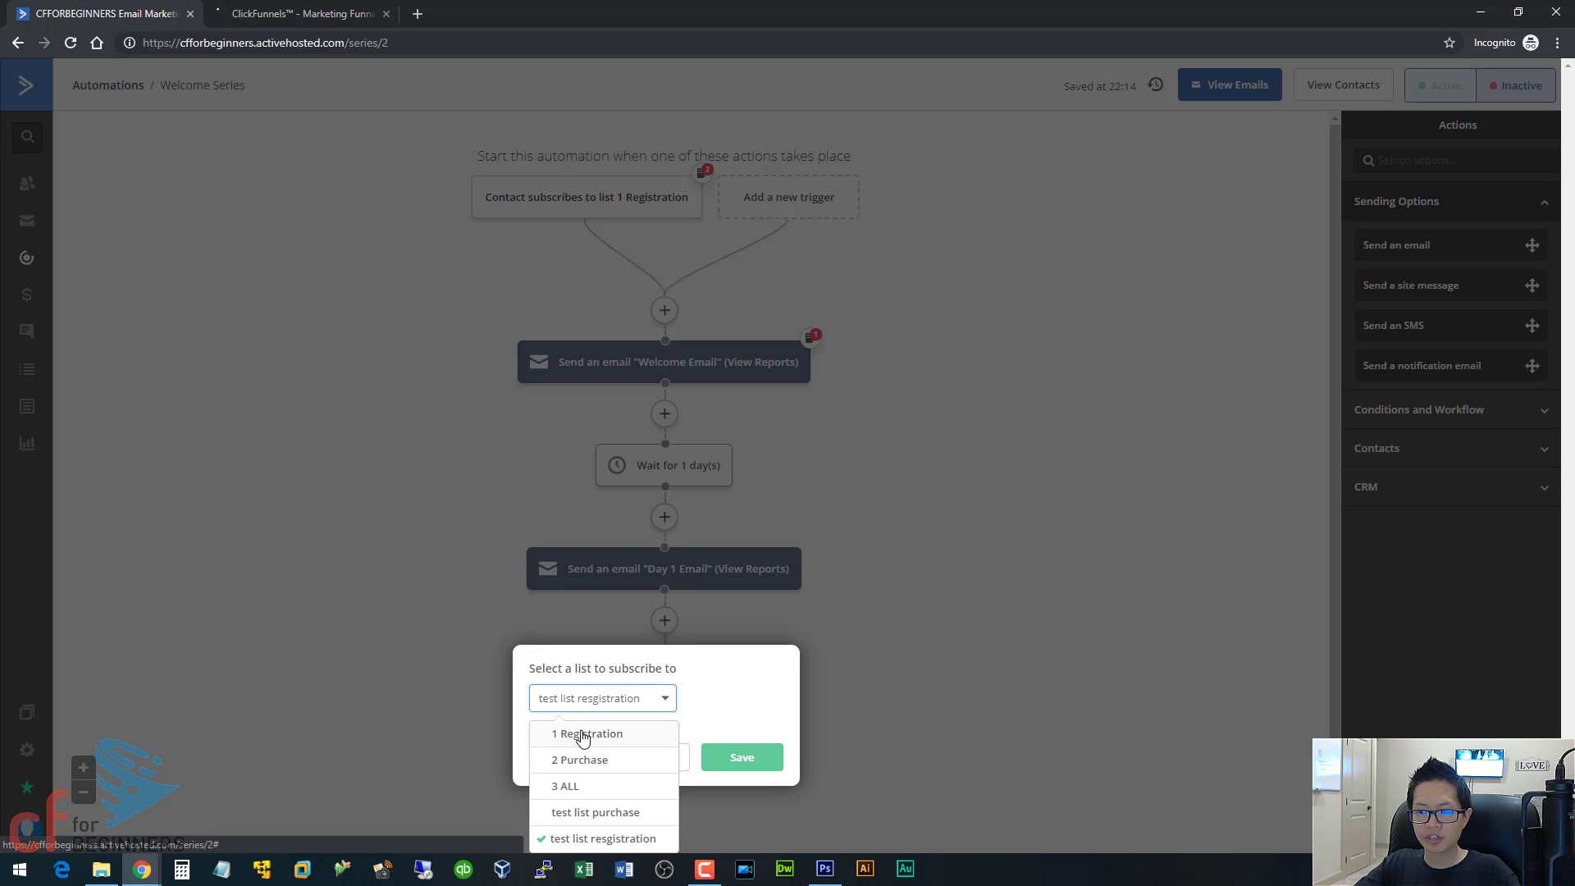
{"action": "left_click", "coordinate": [560, 789]}
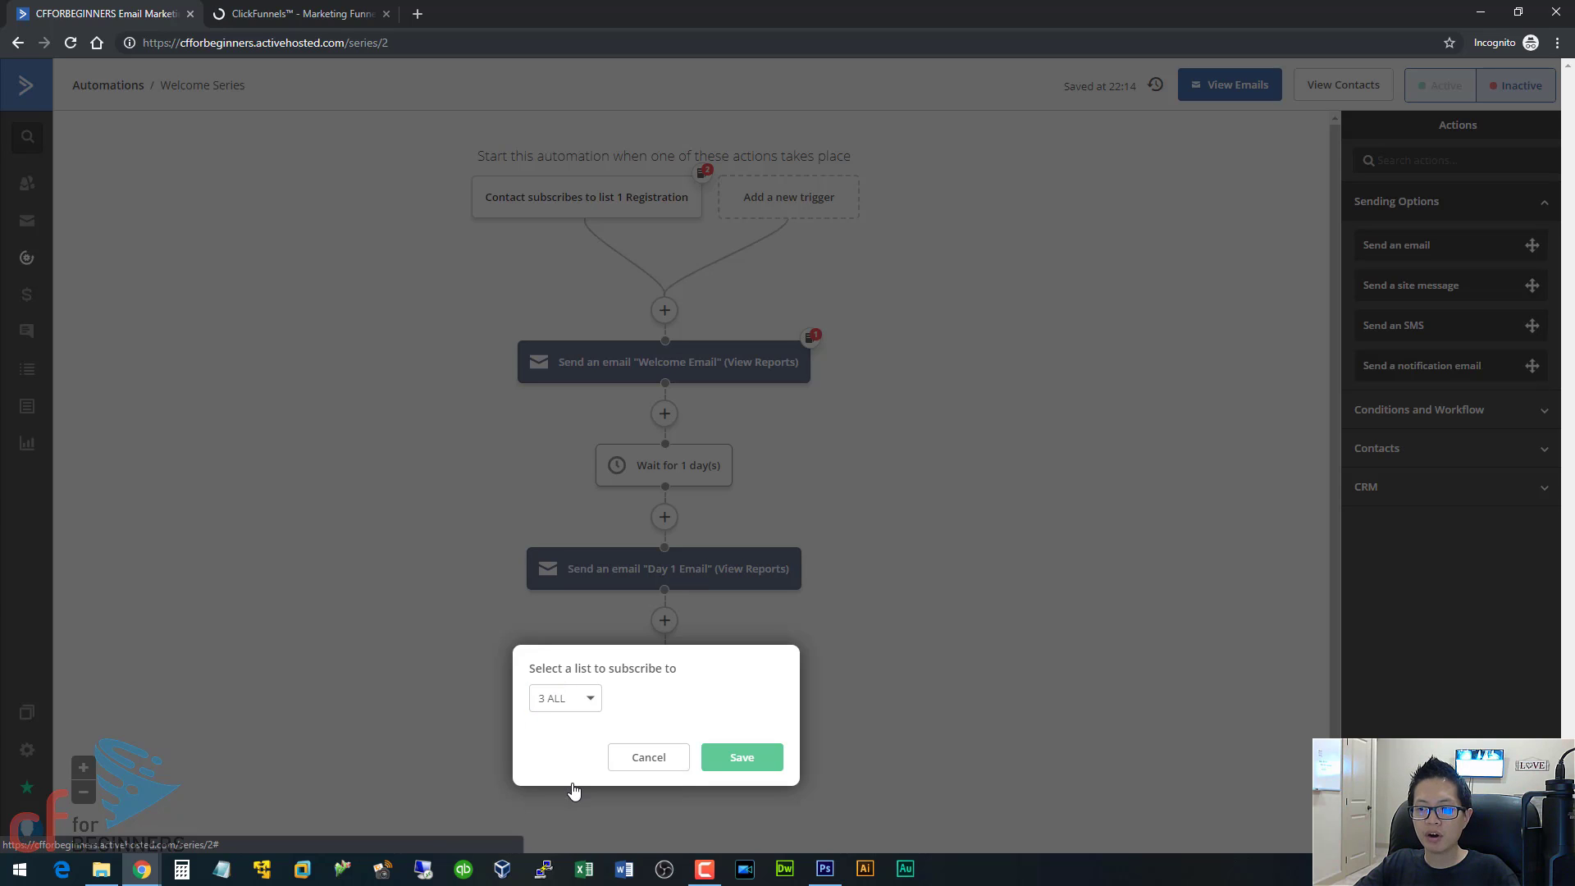
{"action": "left_click", "coordinate": [745, 760]}
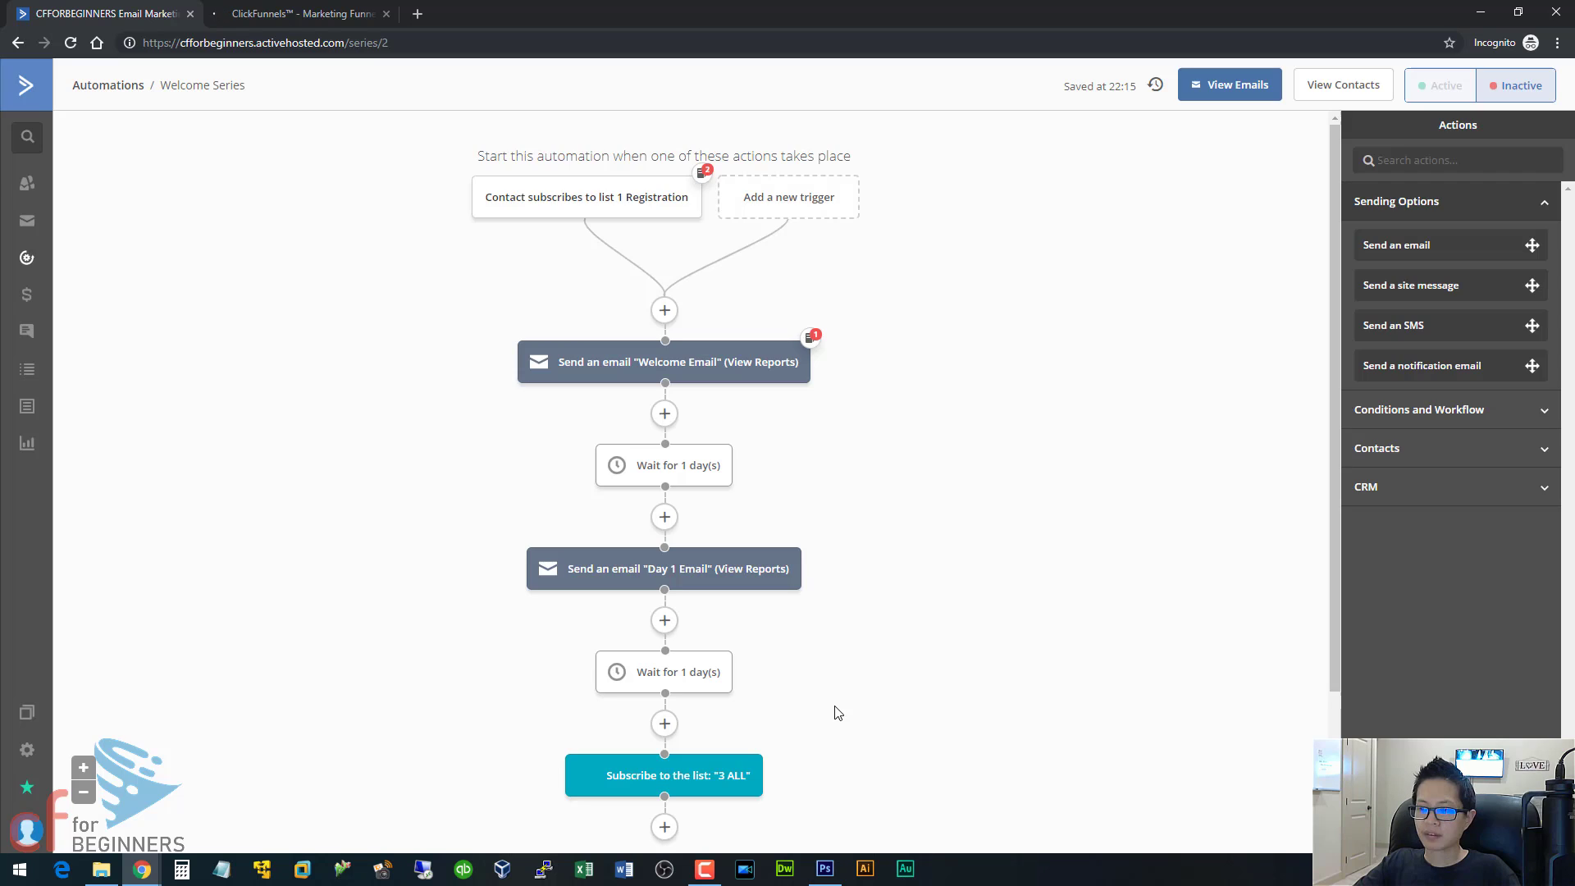
Add an Unsubscribe action at the end of the automation that removes contacts from the list "1 Registration".
{"action": "scroll", "coordinate": [767, 767], "scroll_direction": "down", "scroll_amount": 2}
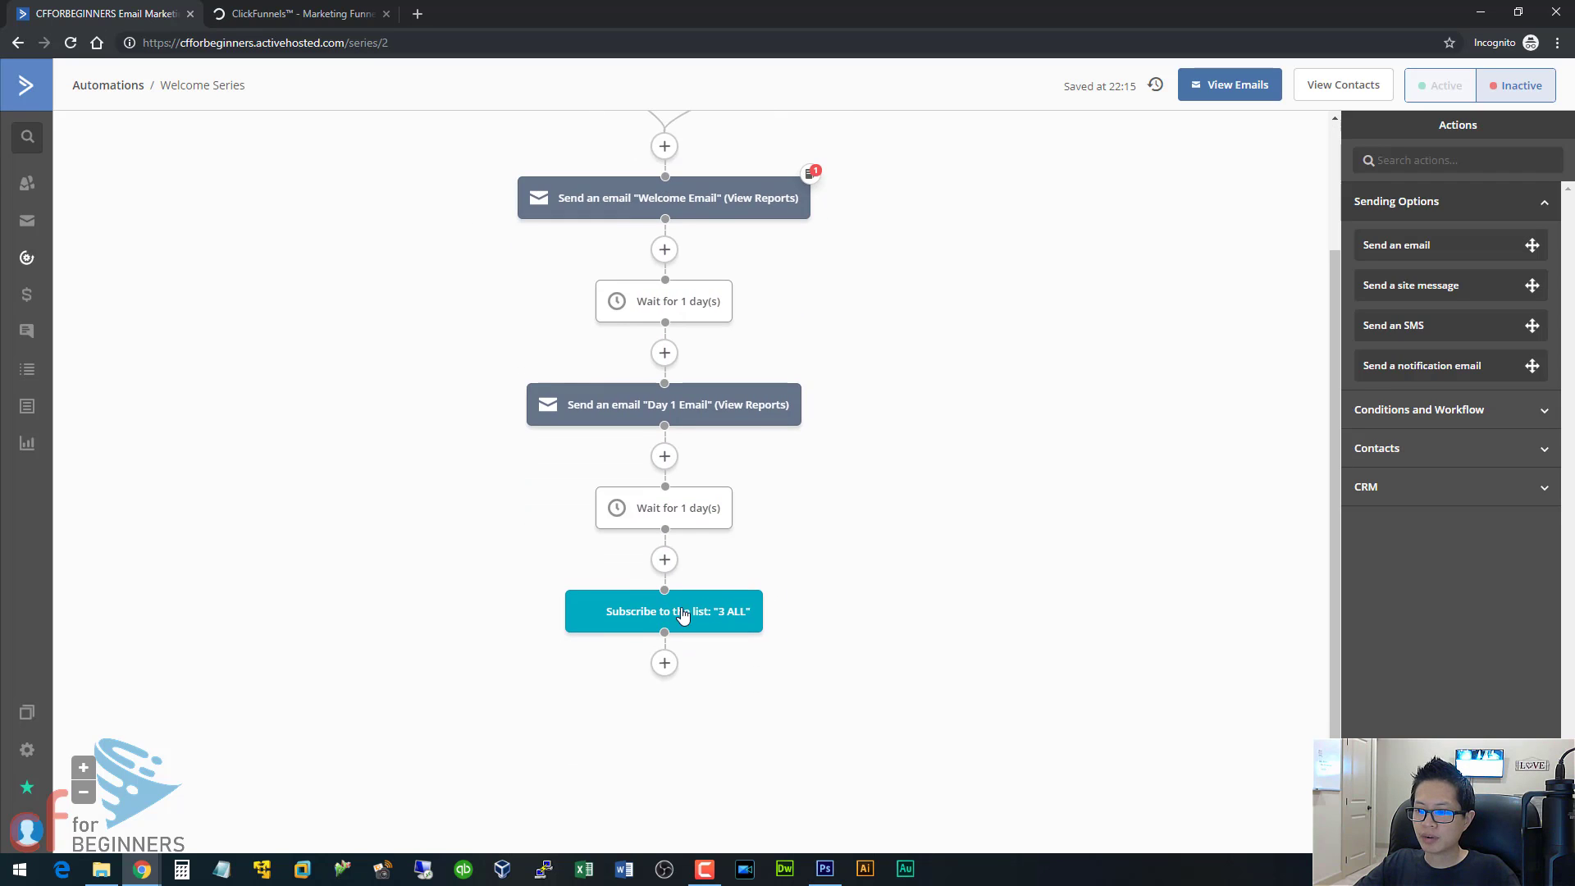
{"action": "left_click", "coordinate": [664, 665]}
{"action": "left_click", "coordinate": [769, 238]}
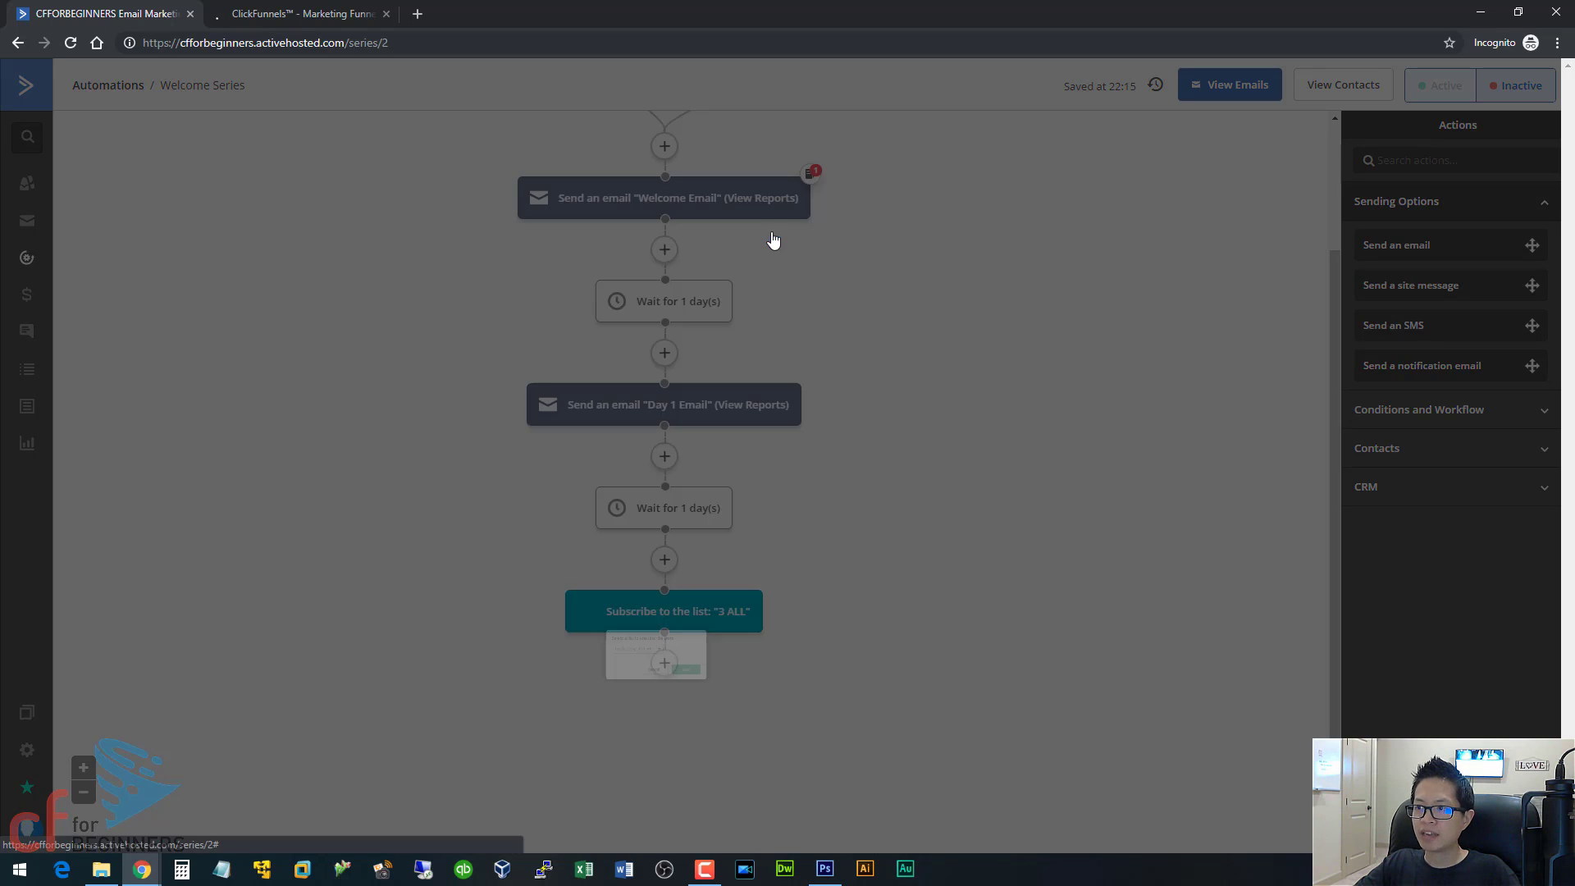
{"action": "left_click", "coordinate": [617, 639]}
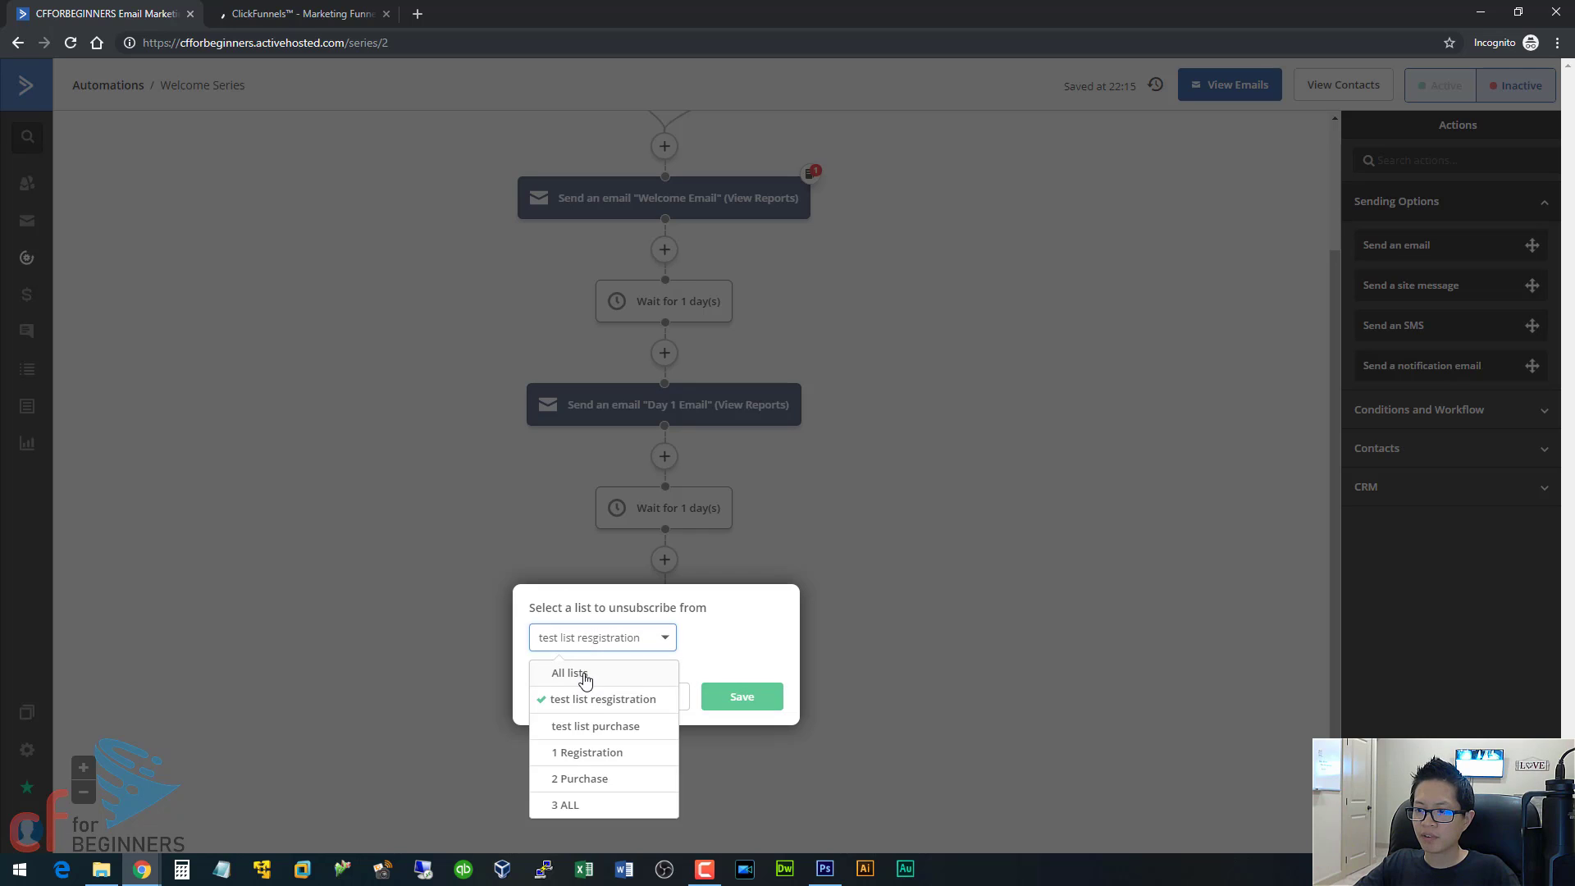
{"action": "left_click", "coordinate": [580, 760]}
{"action": "left_click", "coordinate": [729, 702]}
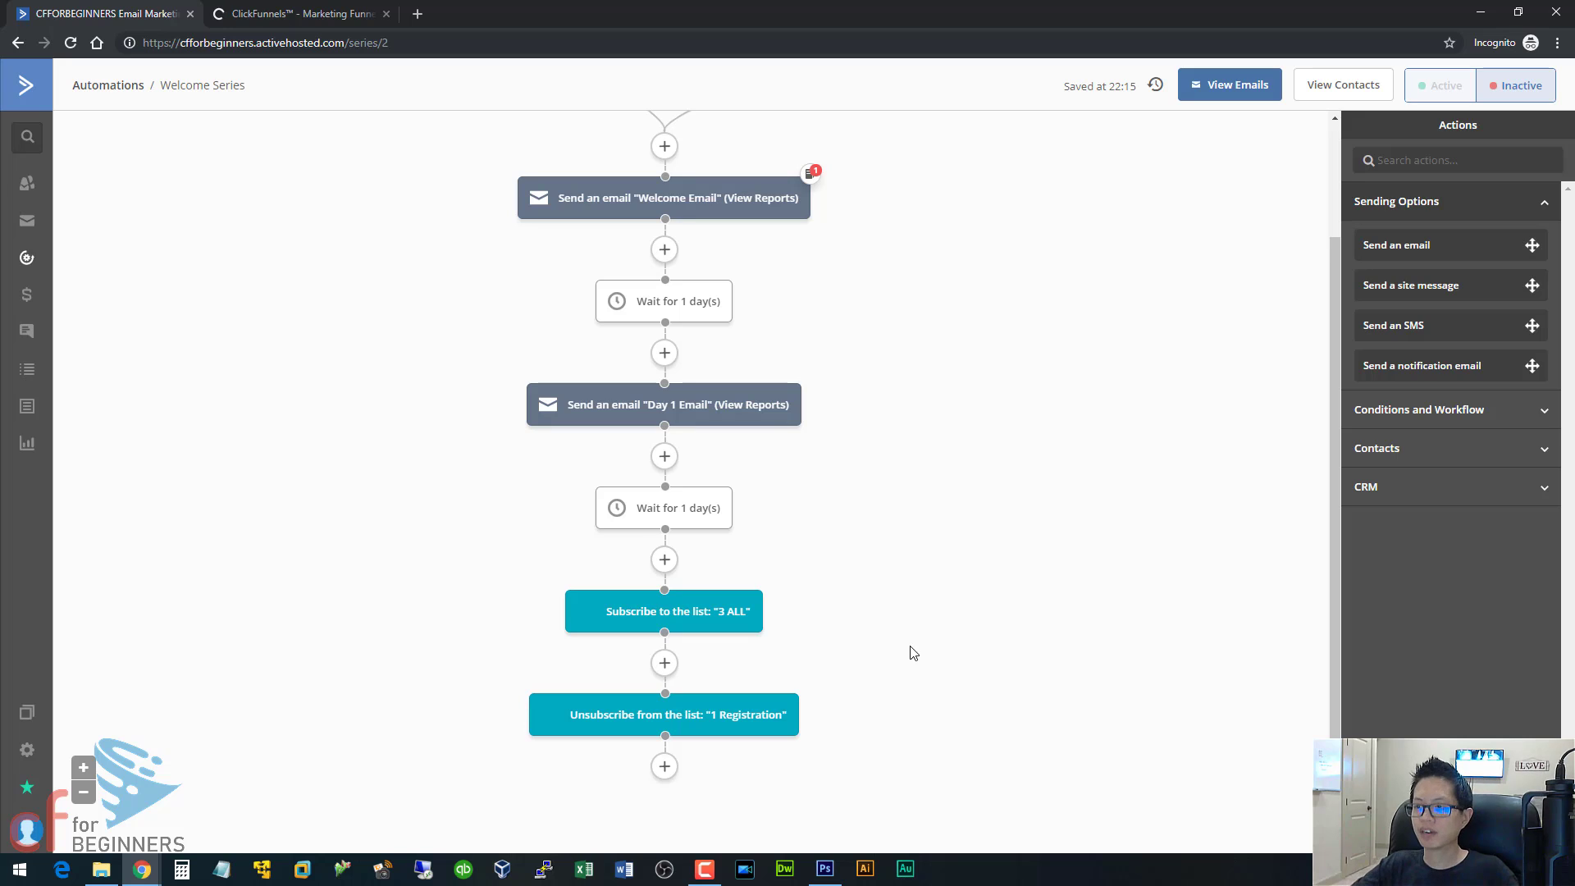
{"action": "scroll", "coordinate": [885, 678], "scroll_direction": "up", "scroll_amount": 2}
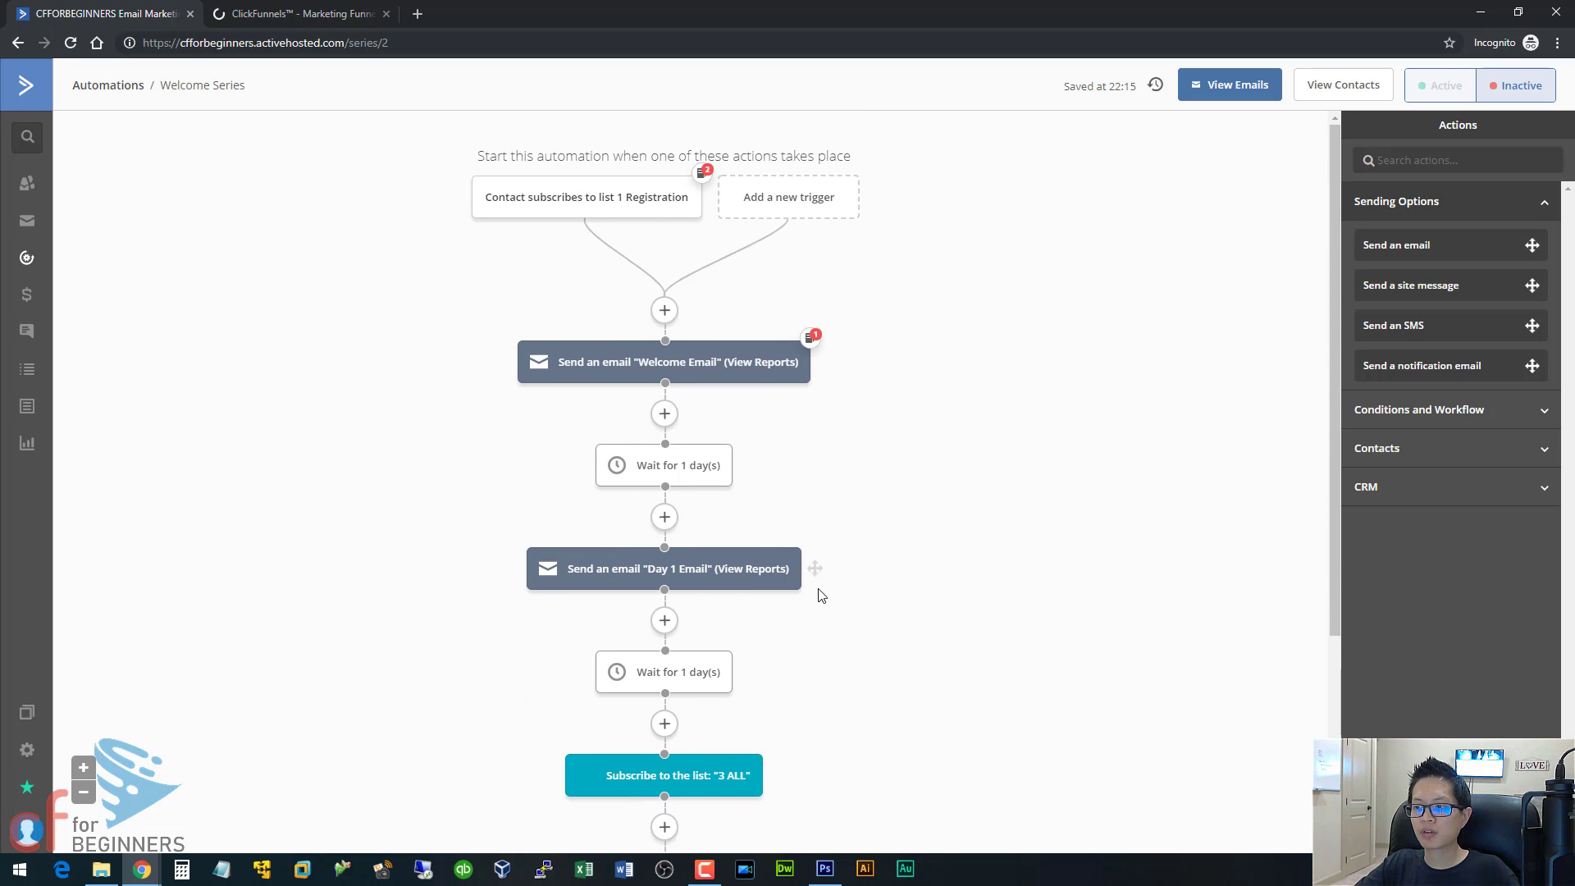
{"action": "scroll", "coordinate": [820, 594], "scroll_direction": "down", "scroll_amount": 1}
{"action": "scroll", "coordinate": [823, 595], "scroll_direction": "down", "scroll_amount": 1}
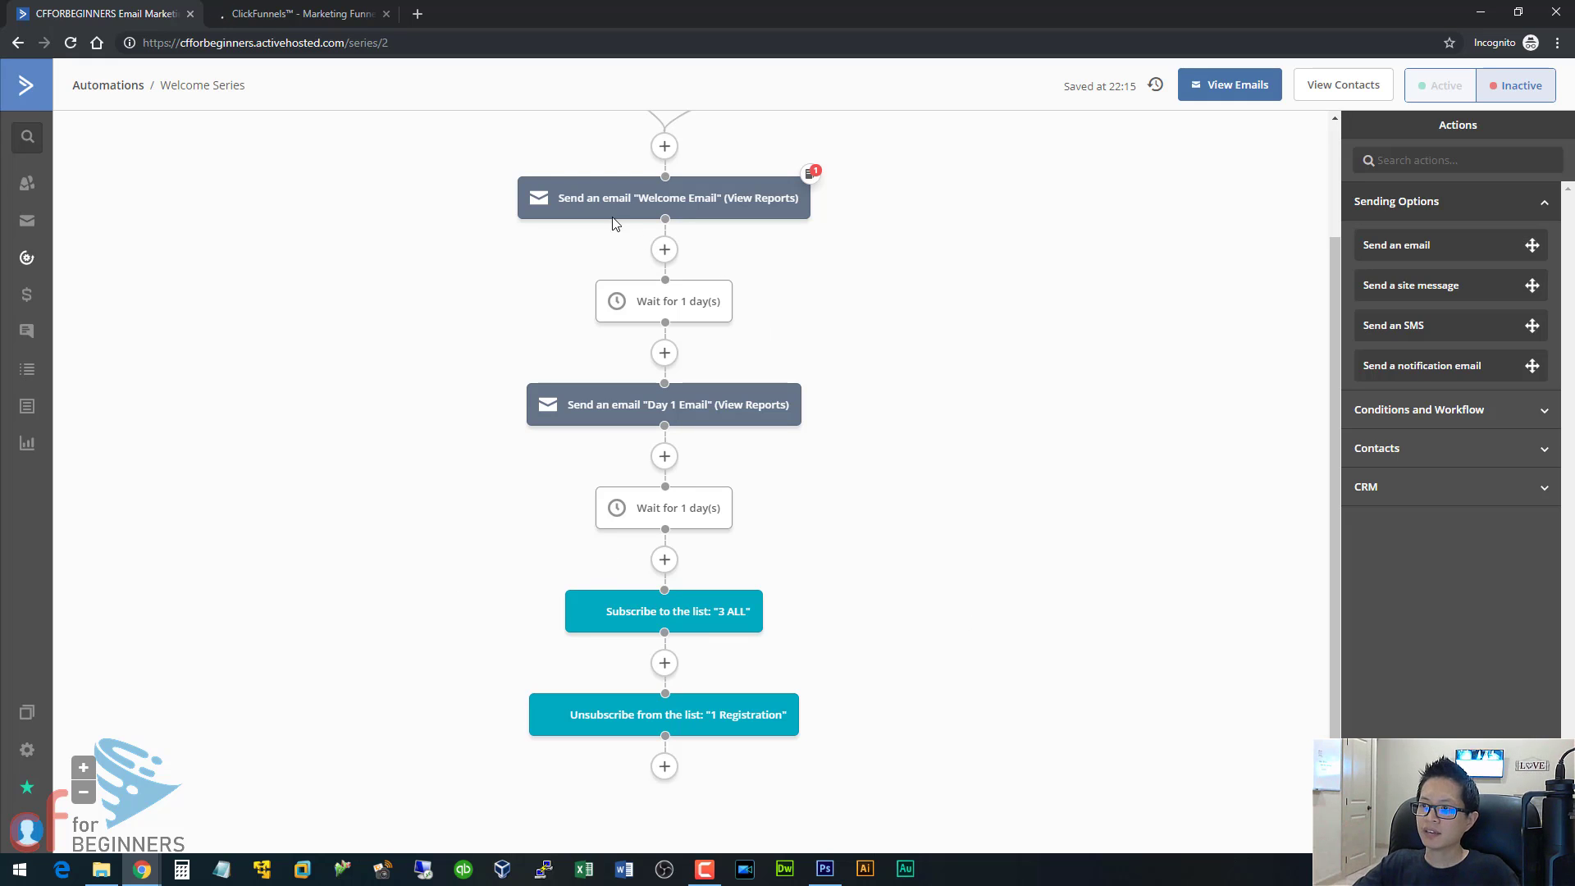
{"action": "scroll", "coordinate": [598, 468], "scroll_direction": "up", "scroll_amount": 2}
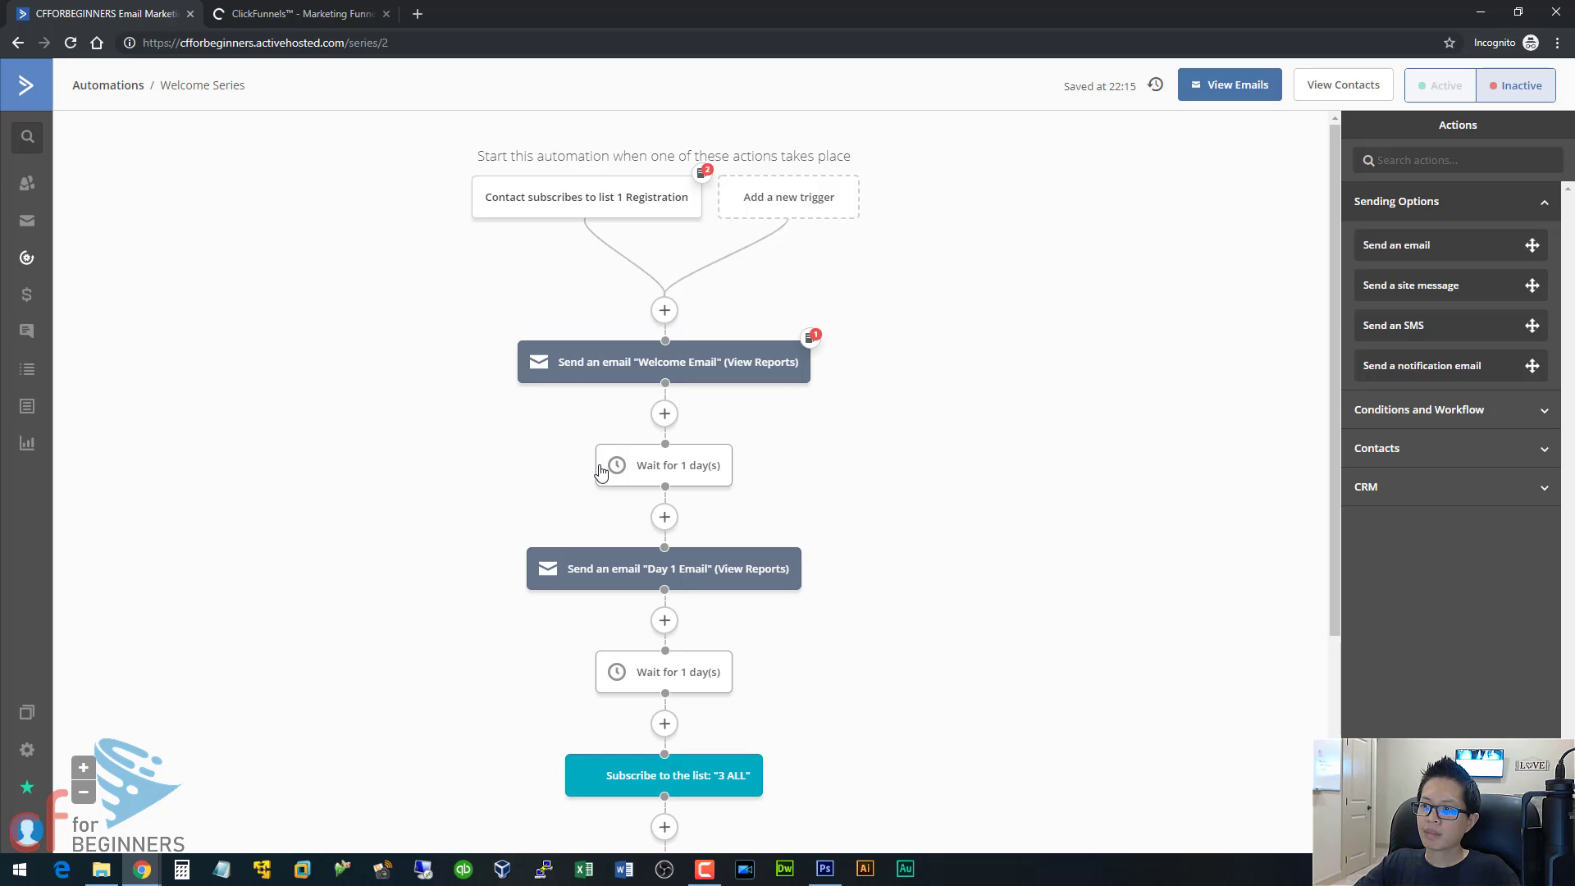
{"action": "scroll", "coordinate": [598, 468], "scroll_direction": "down", "scroll_amount": 3}
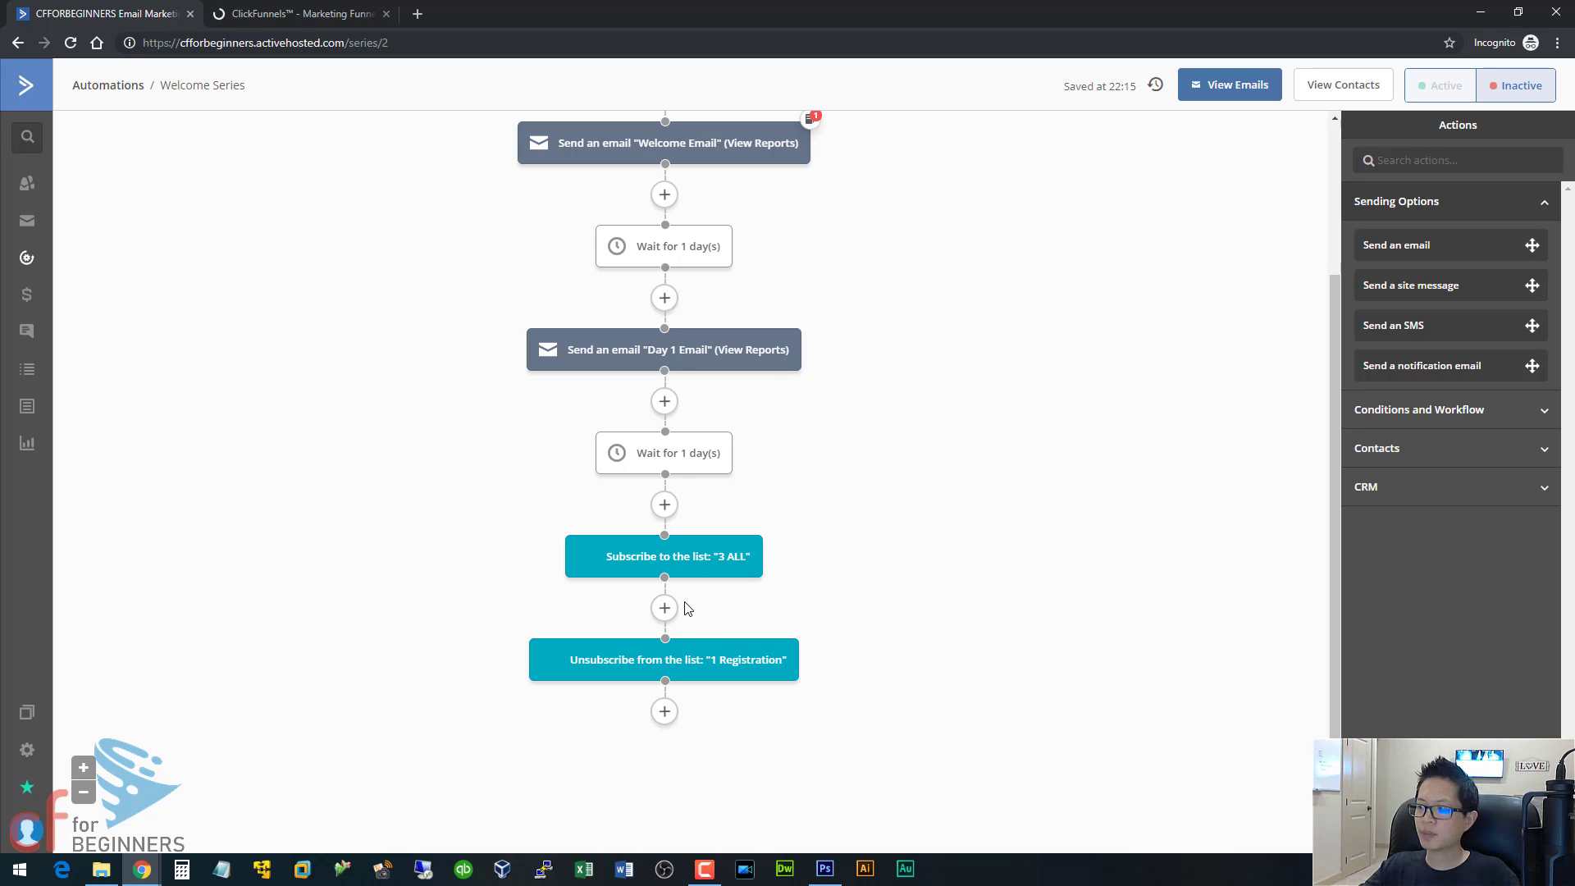
Leave the Welcome Series editor and open the overview of all automations.
{"action": "key", "text": "F5"}
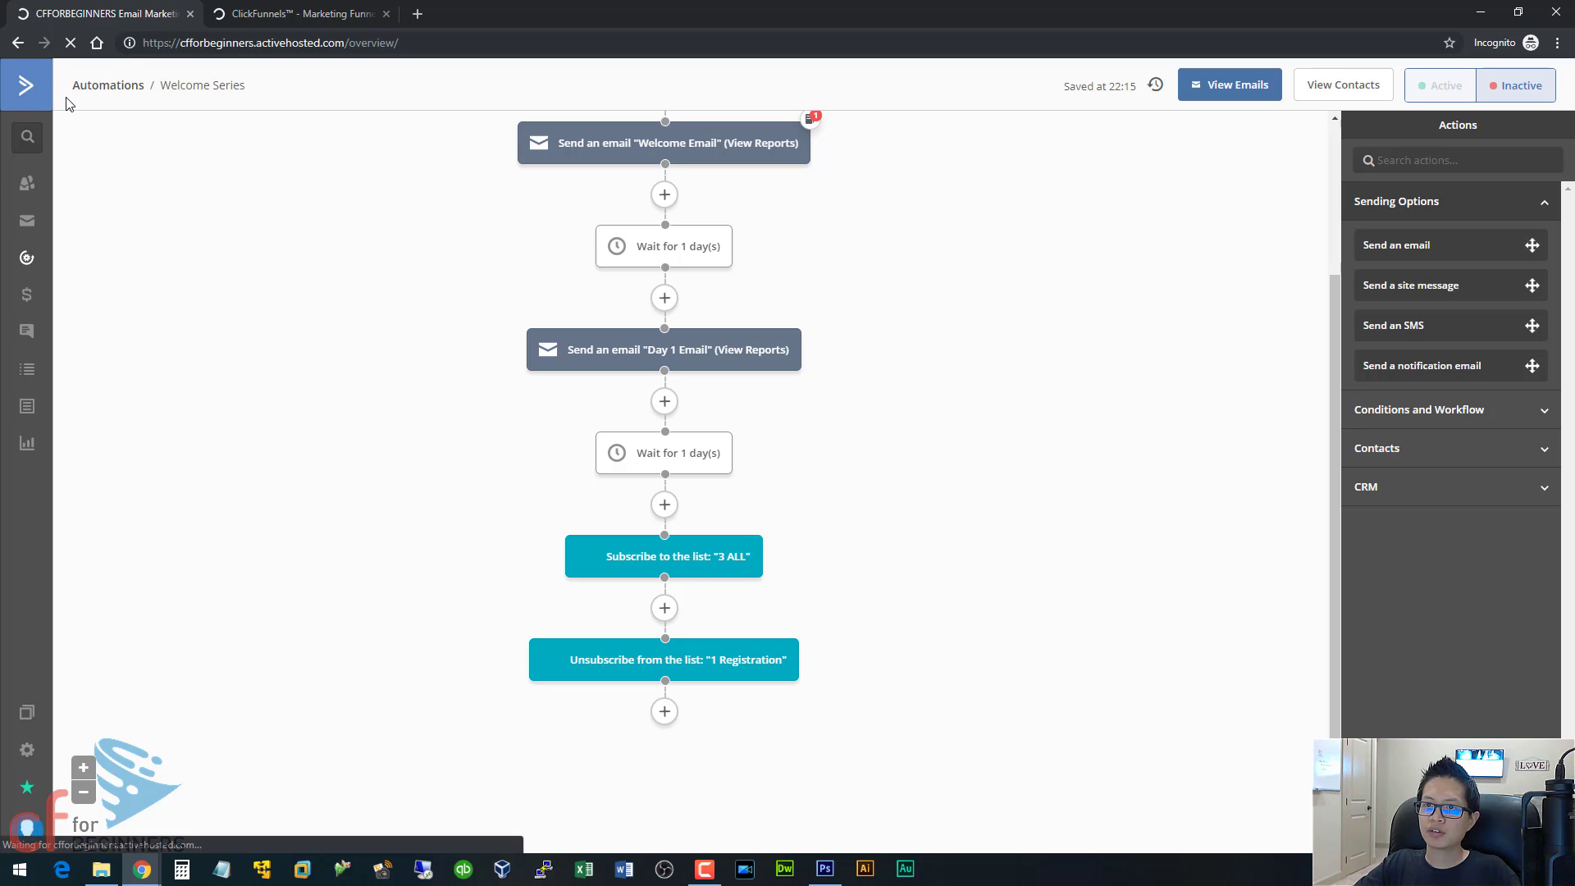
{"action": "left_click", "coordinate": [41, 96]}
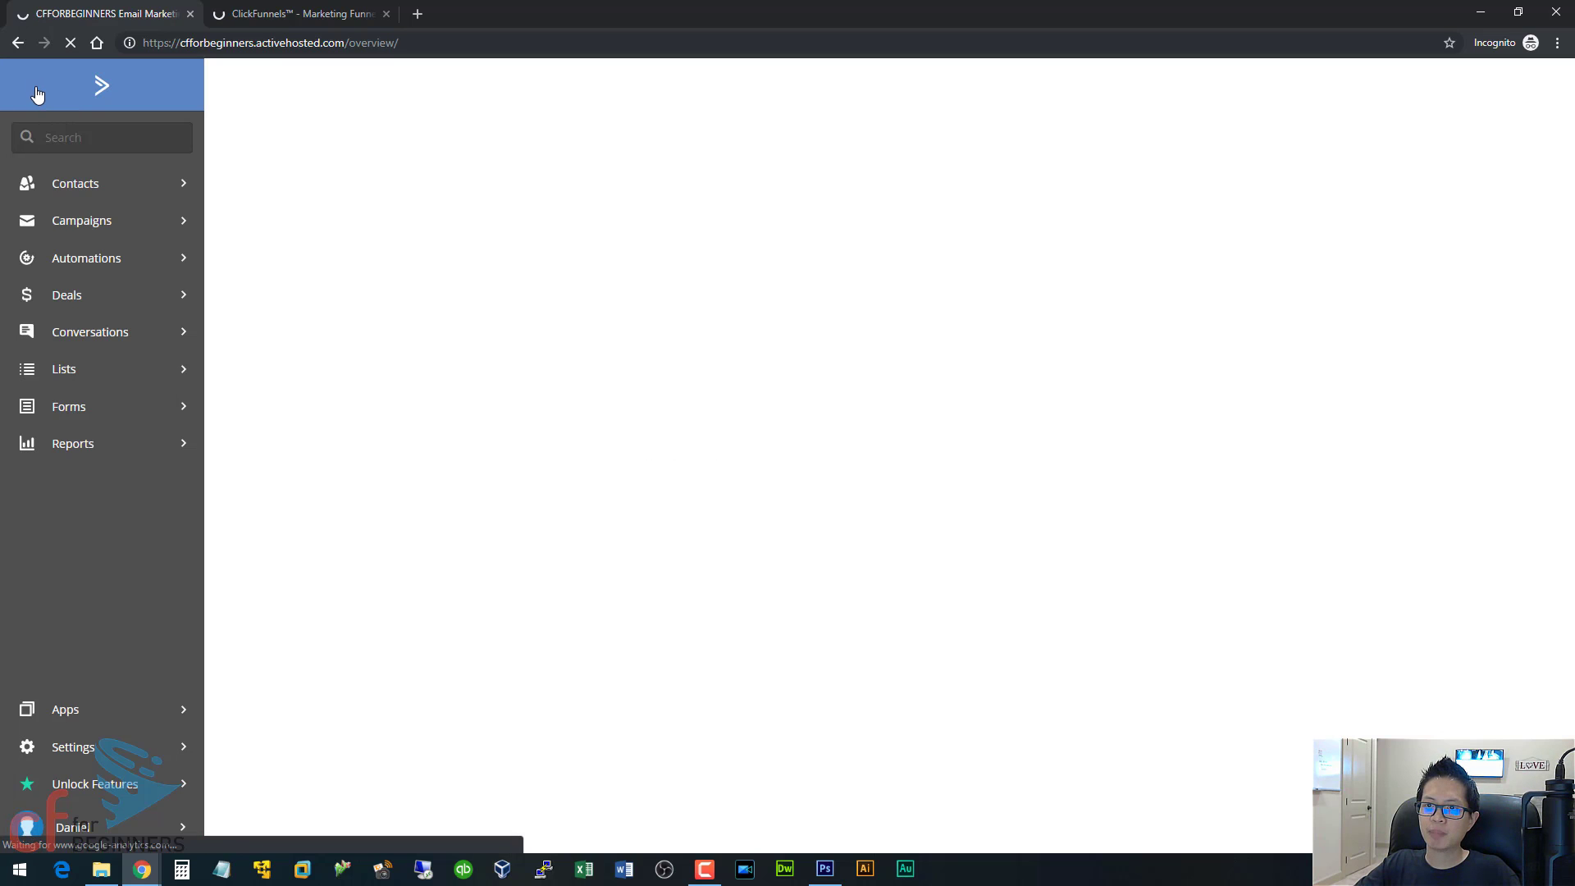
{"action": "left_click", "coordinate": [97, 263]}
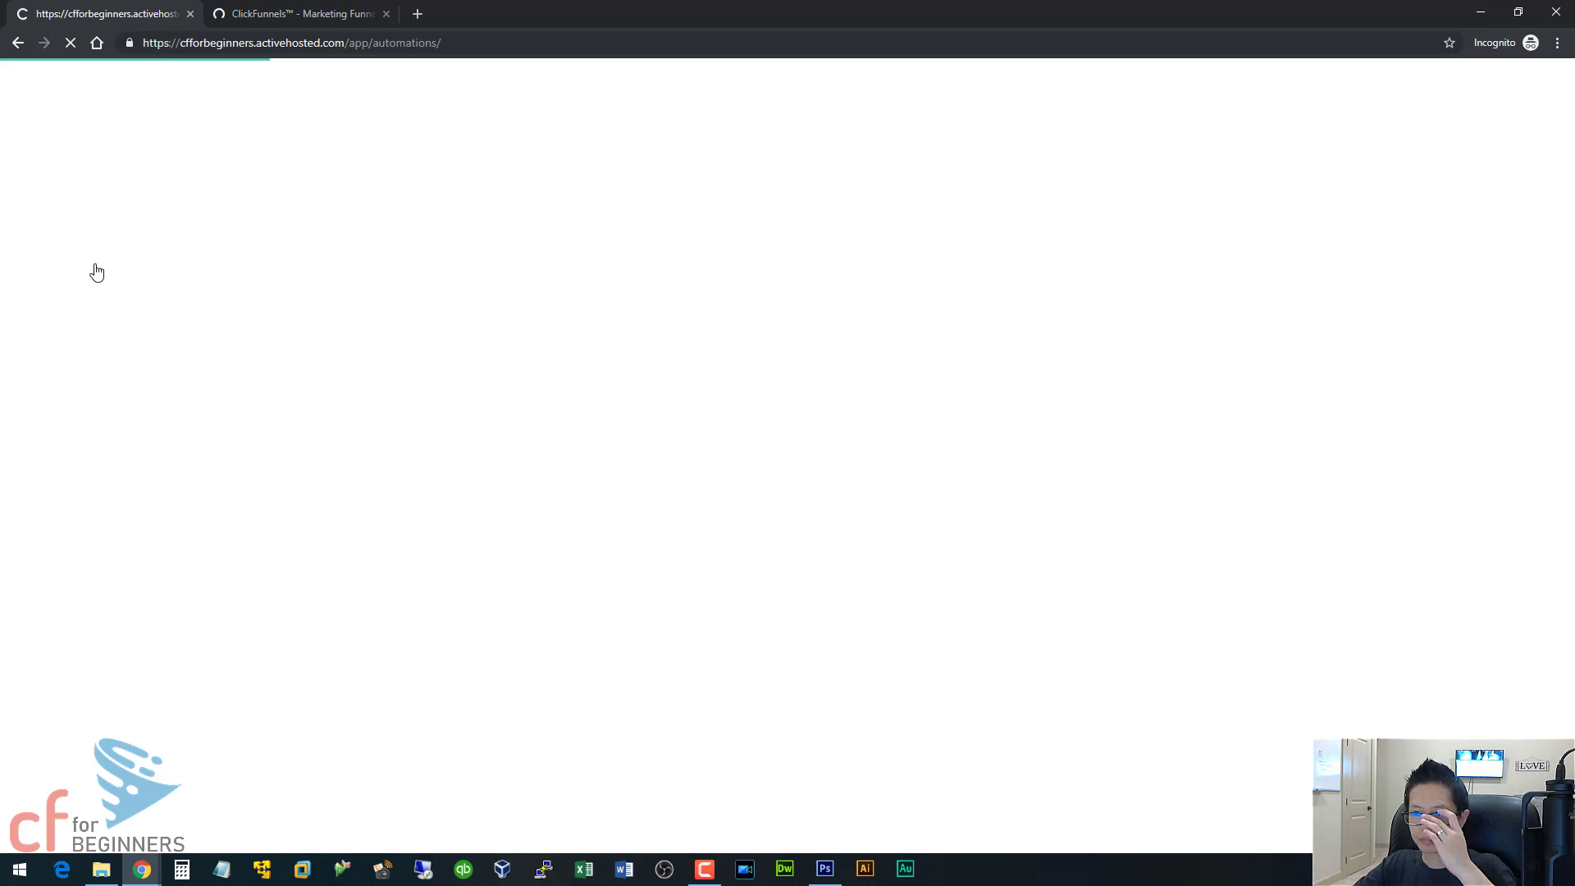